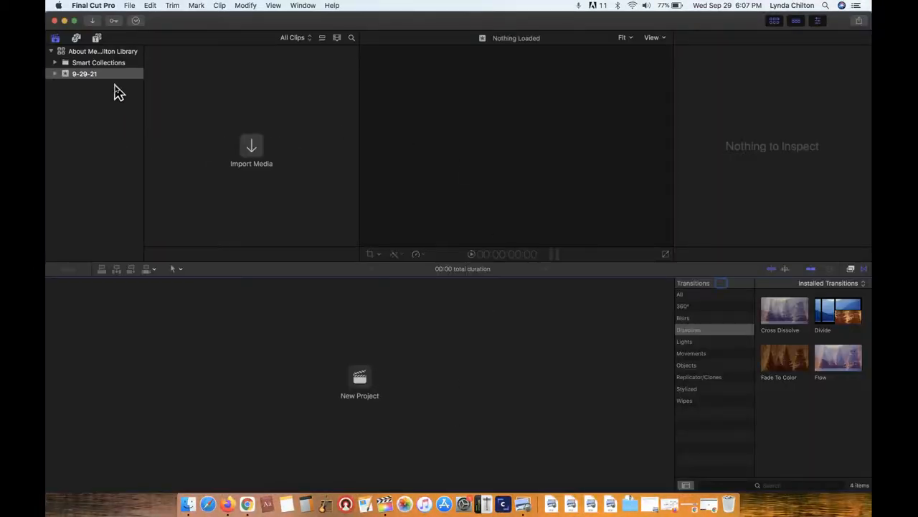
# - Select the About Me library, hide the libraries sidebar and show it again
pyautogui.click(121, 53)
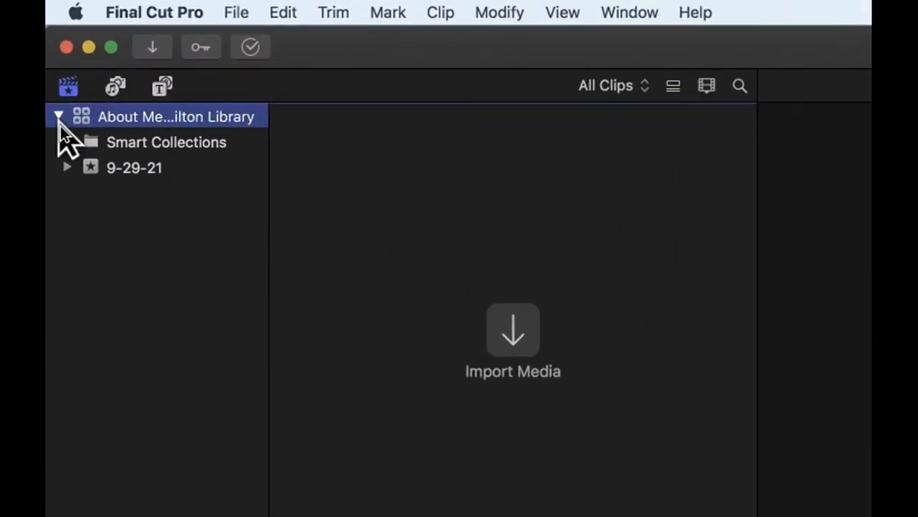
pyautogui.click(72, 93)
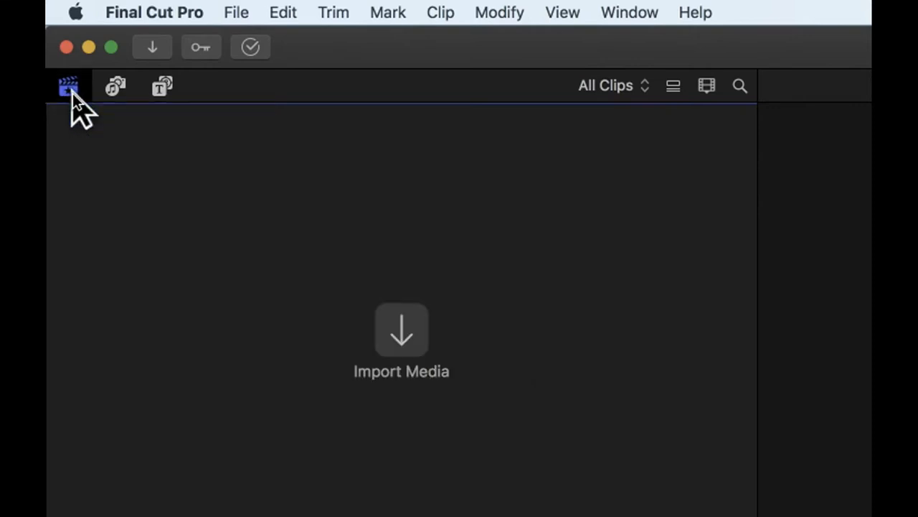
pyautogui.click(73, 94)
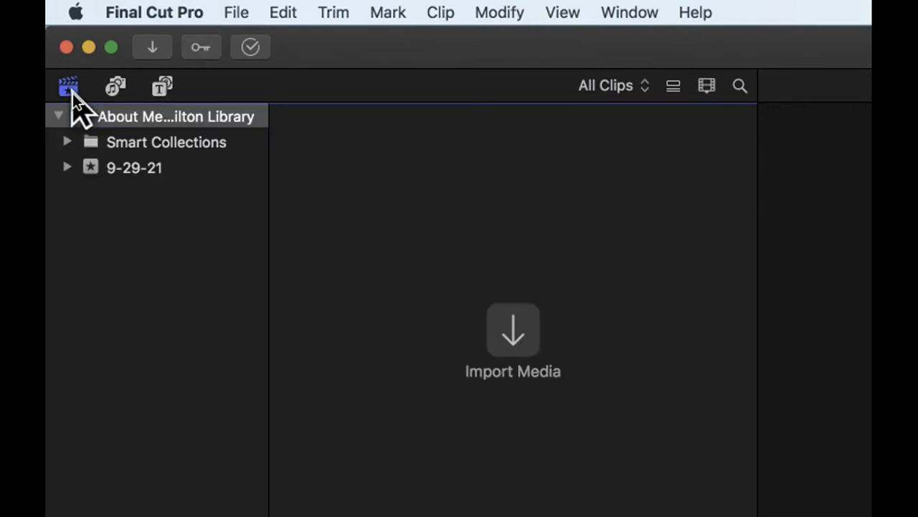
# - Close the About Me library and reopen it from the recent libraries
pyautogui.click(239, 13)
pyautogui.click(270, 101)
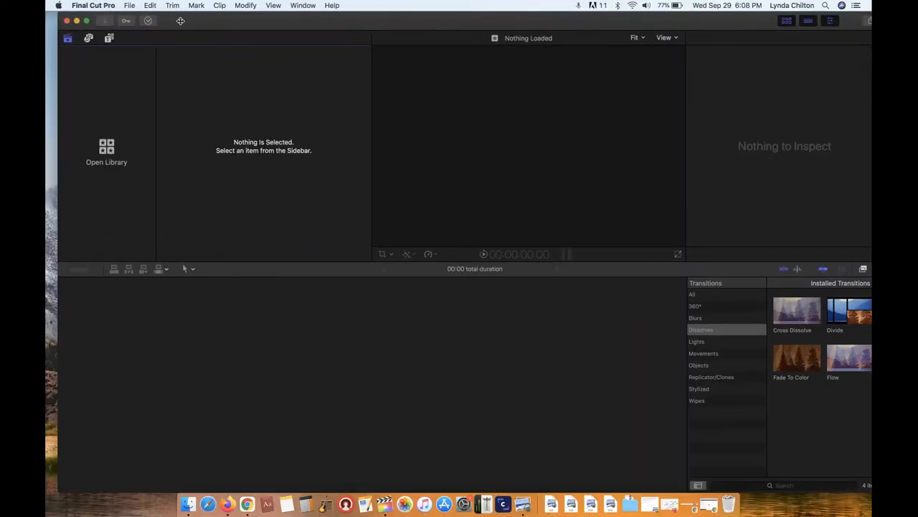
pyautogui.click(130, 6)
pyautogui.moveTo(150, 32)
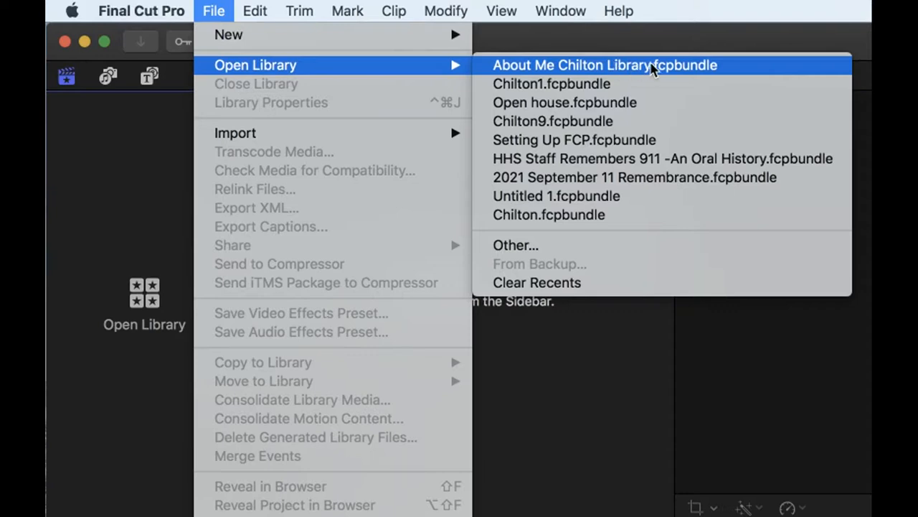
pyautogui.click(653, 66)
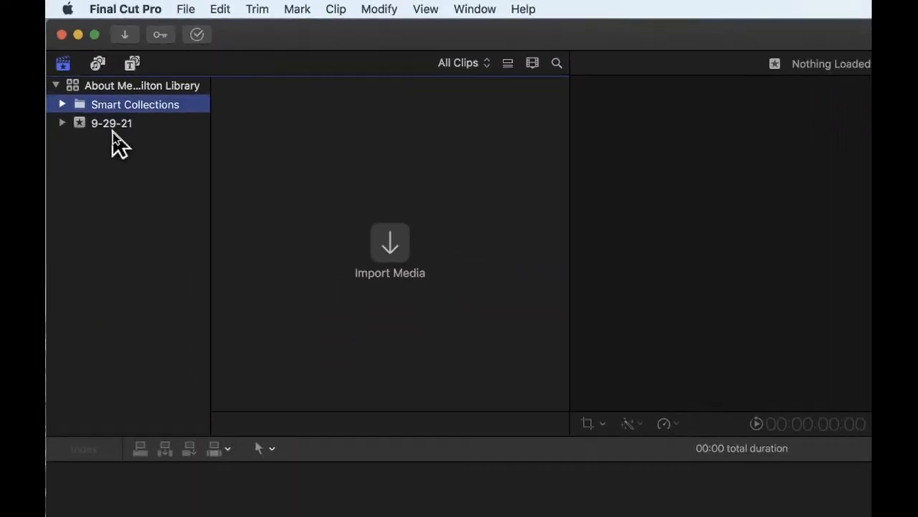
# - Create an event in the About Me library named "About me" followed by the owner's surname, without a new project
pyautogui.click(114, 130)
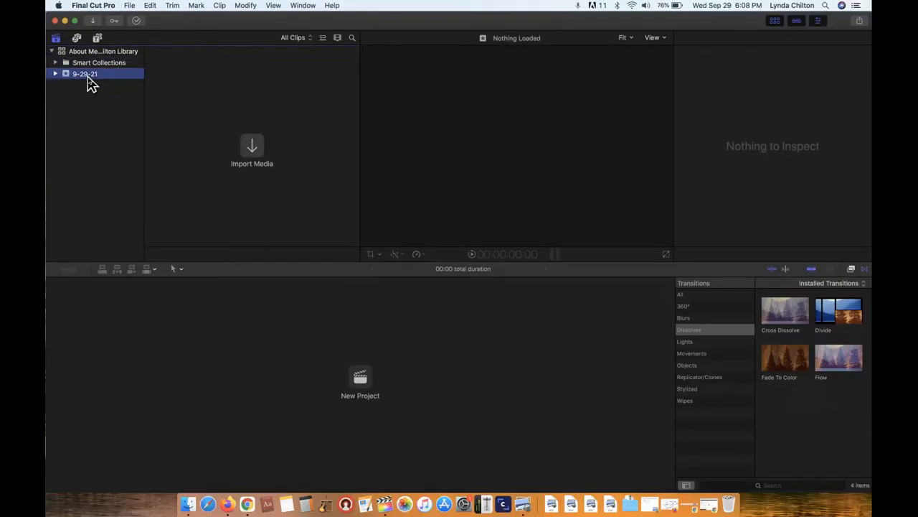
pyautogui.click(129, 6)
pyautogui.moveTo(144, 17)
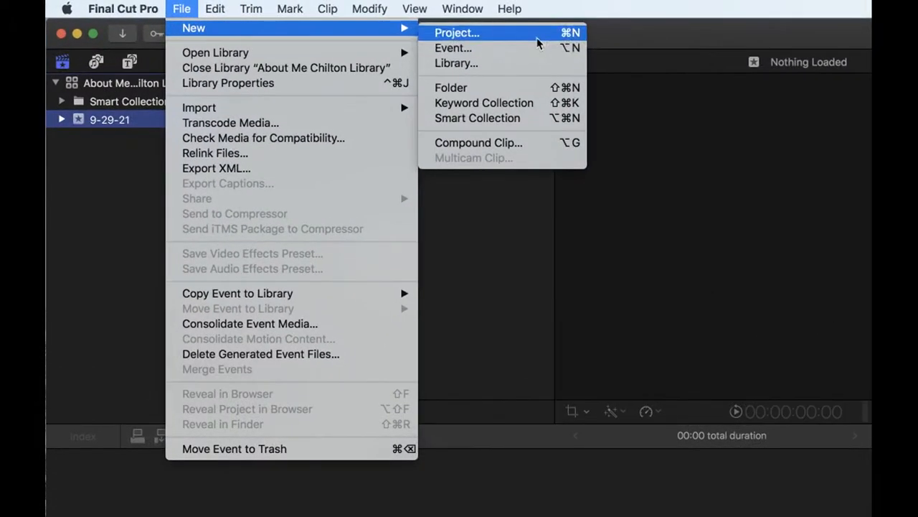
pyautogui.click(486, 54)
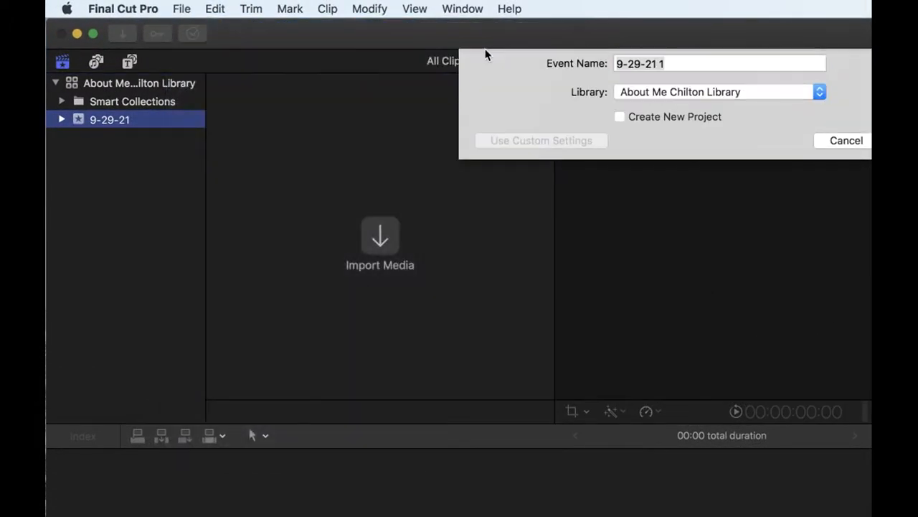
pyautogui.write('About me Chilton')
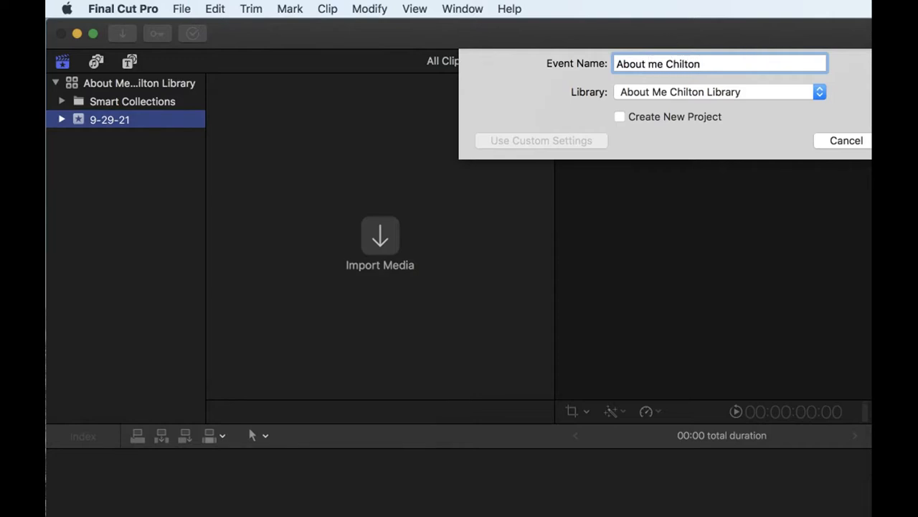
pyautogui.press('Return')
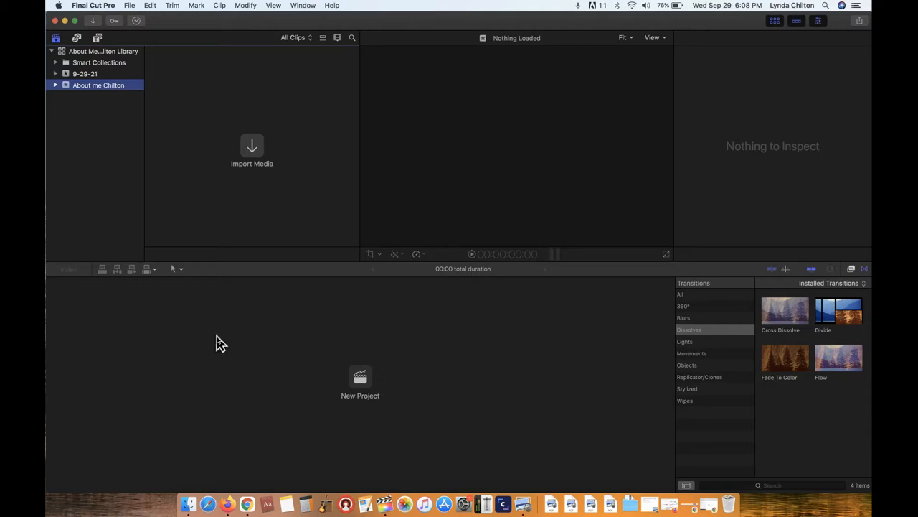
# - Create a project in the new About me event named "About Me" plus the owner's surname, keeping the default settings
pyautogui.click(130, 5)
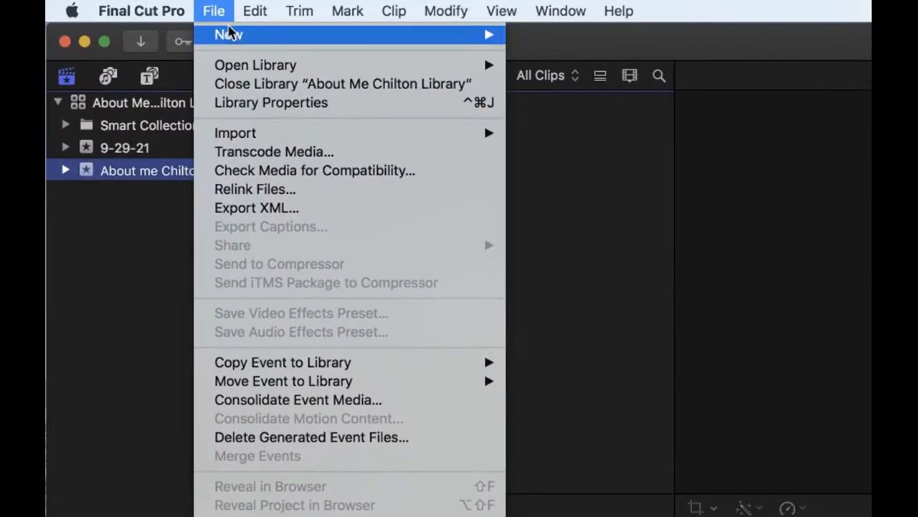
pyautogui.moveTo(138, 18)
pyautogui.click(558, 43)
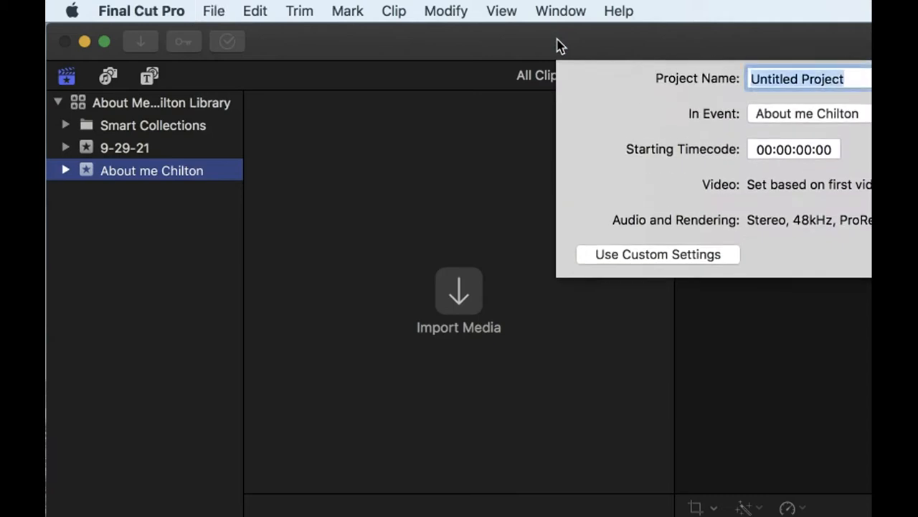
pyautogui.write('Abo')
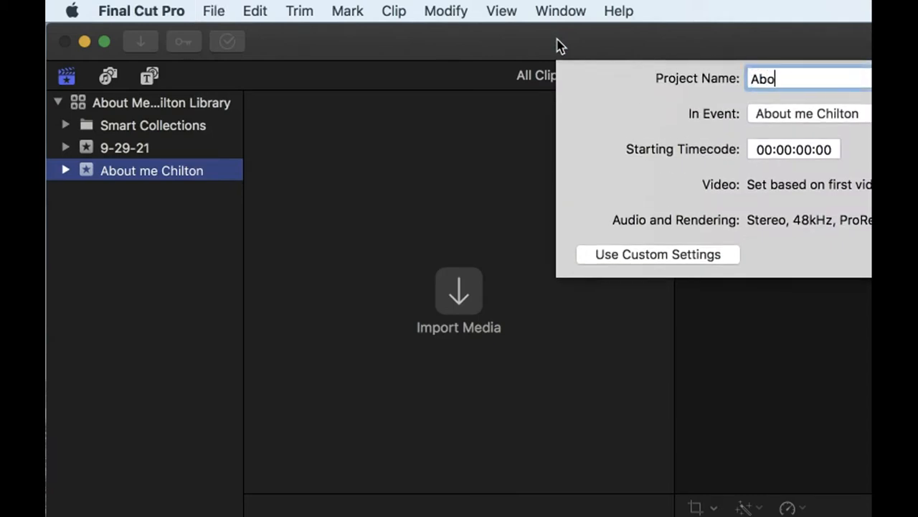
pyautogui.write('ut Me Chilton')
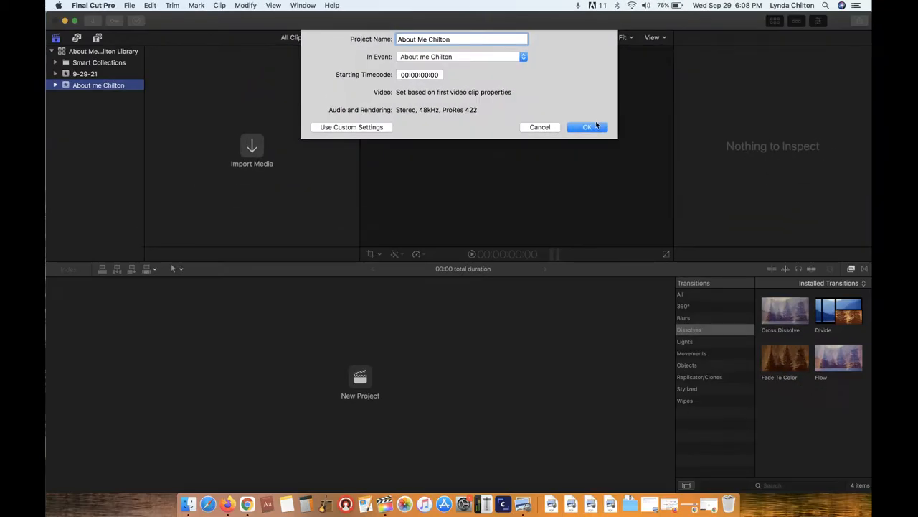
pyautogui.click(741, 257)
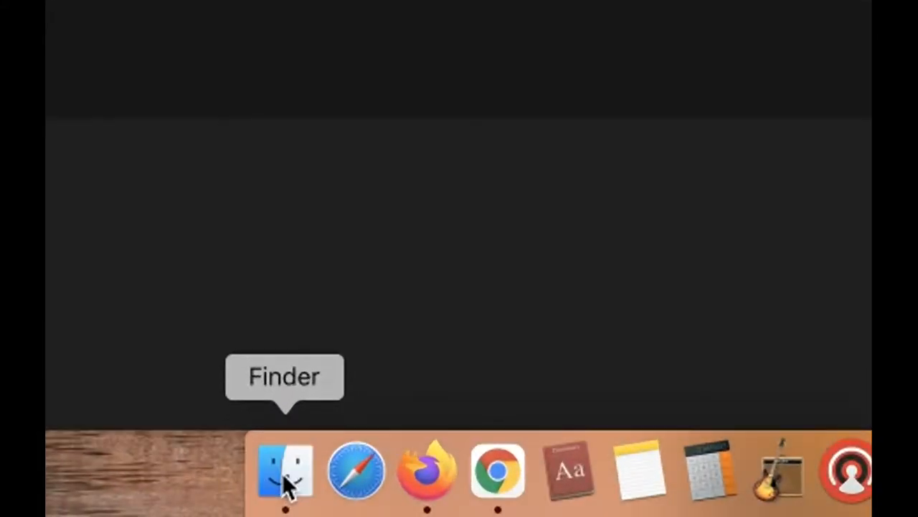
# - Switch to Finder and import the images folder from "EXAMPLE About Me Profile Questions (3)" in Downloads into the About me event
pyautogui.click(286, 474)
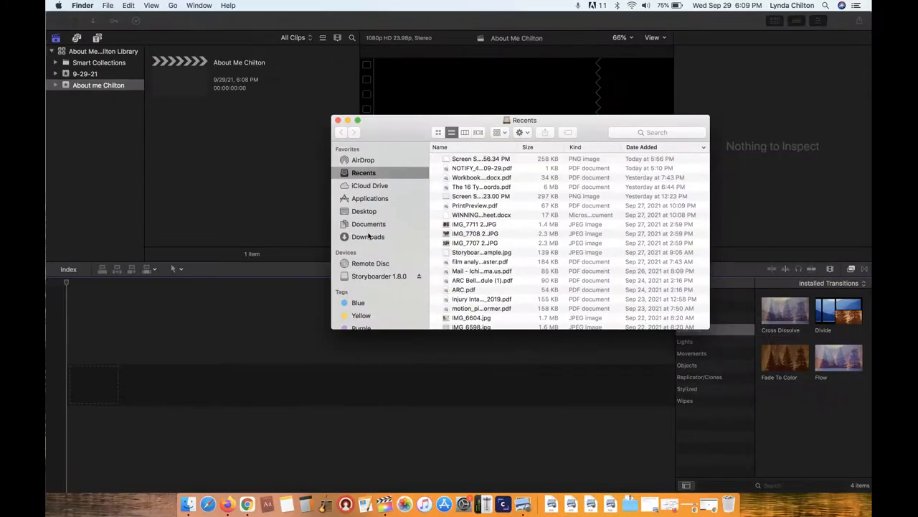
pyautogui.click(369, 237)
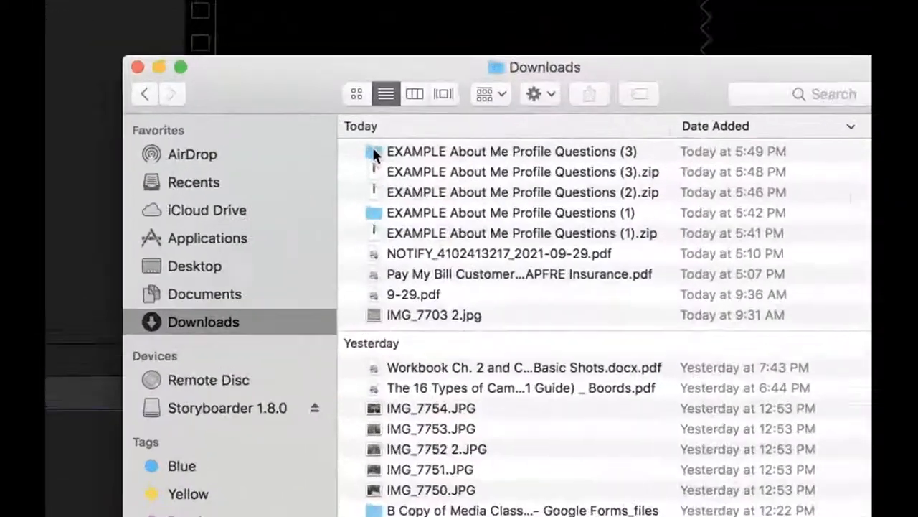
pyautogui.doubleClick(450, 158)
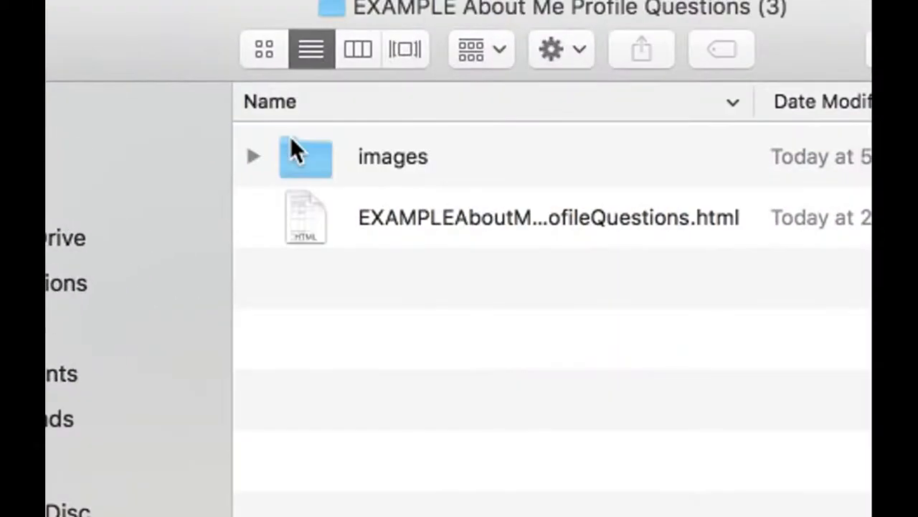
pyautogui.click(304, 151)
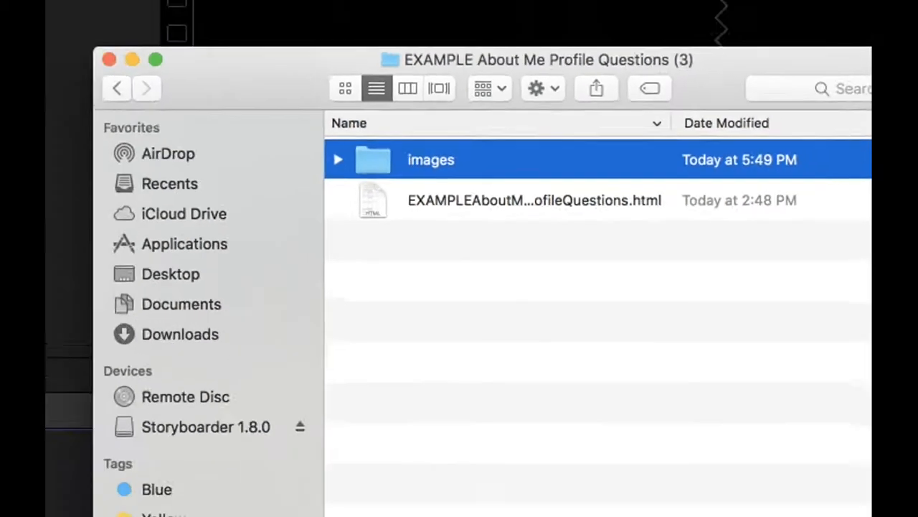
pyautogui.moveTo(431, 160); pyautogui.dragTo(214, 163)
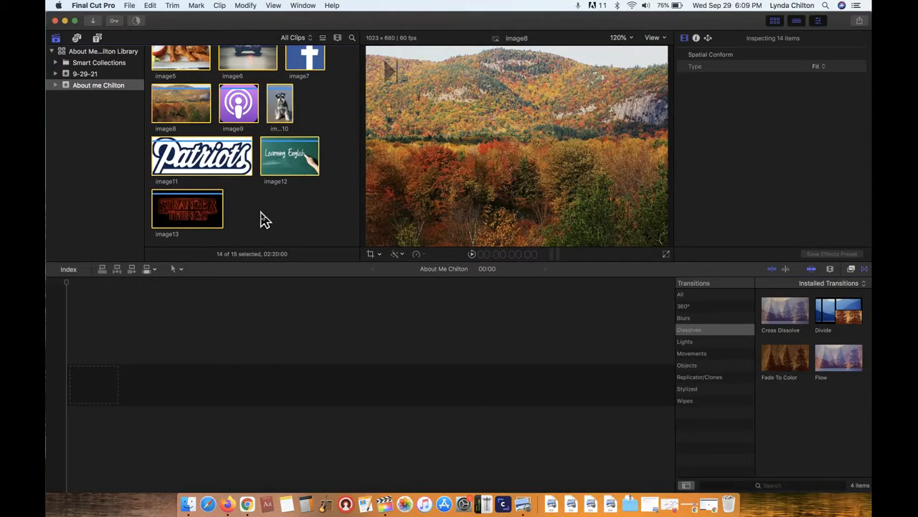
pyautogui.click(264, 218)
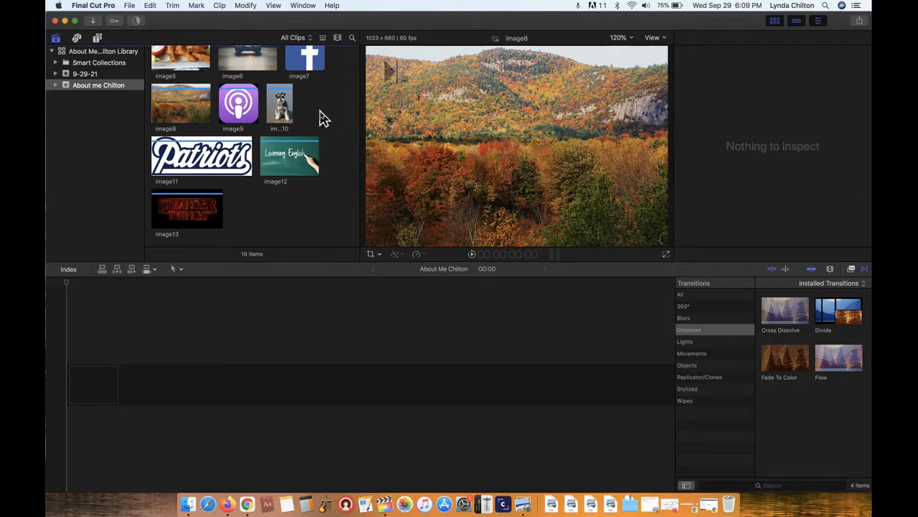
# - Place a 4-second selection of image2 at the timeline's start and accept 1080p HD, 1920x1080, 23.98p project properties
pyautogui.scroll(1, 321, 119)
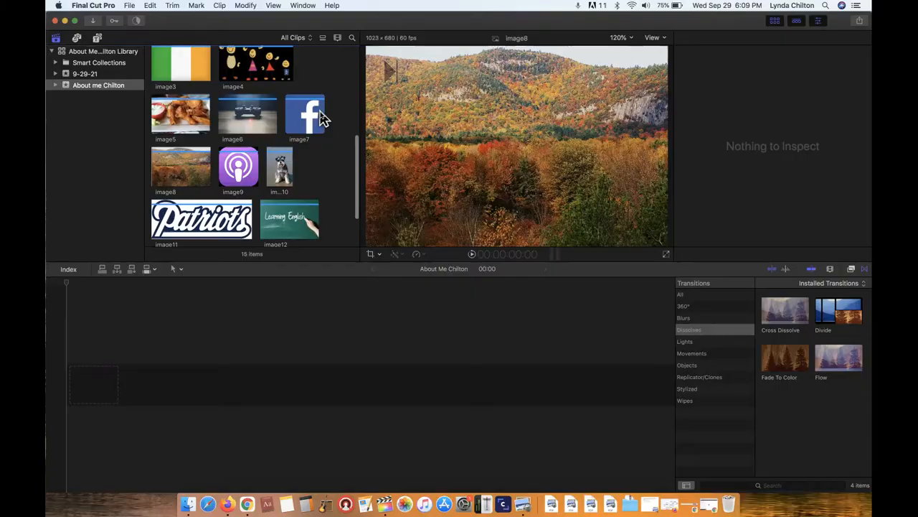
pyautogui.scroll(5, 318, 117)
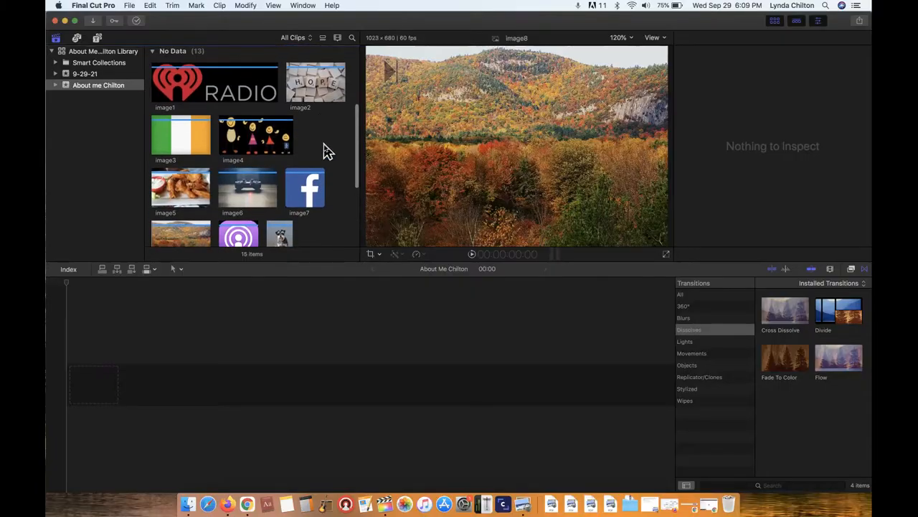
pyautogui.scroll(3, 323, 150)
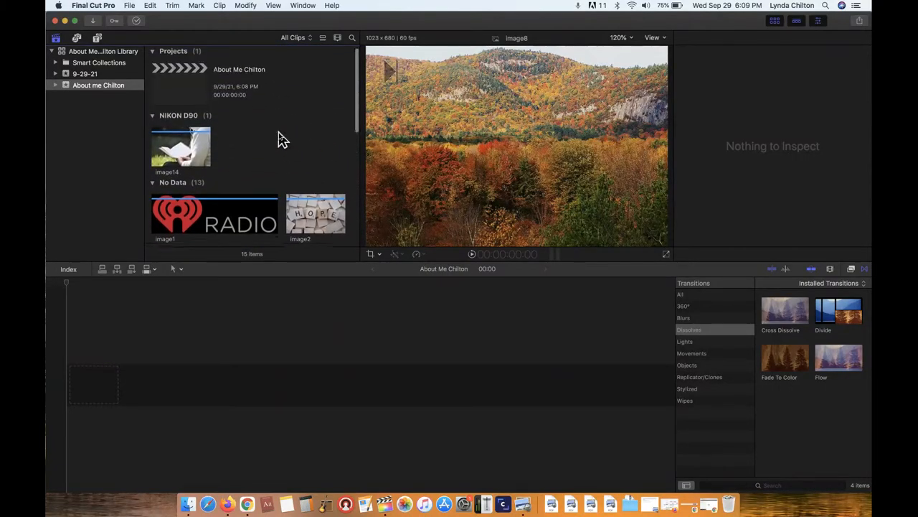
pyautogui.scroll(-3, 279, 138)
pyautogui.scroll(-2, 281, 139)
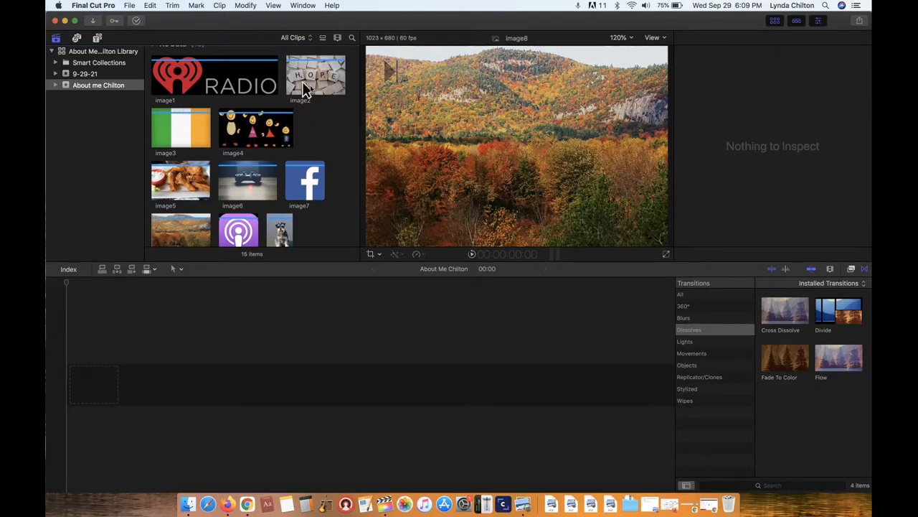
pyautogui.click(316, 83)
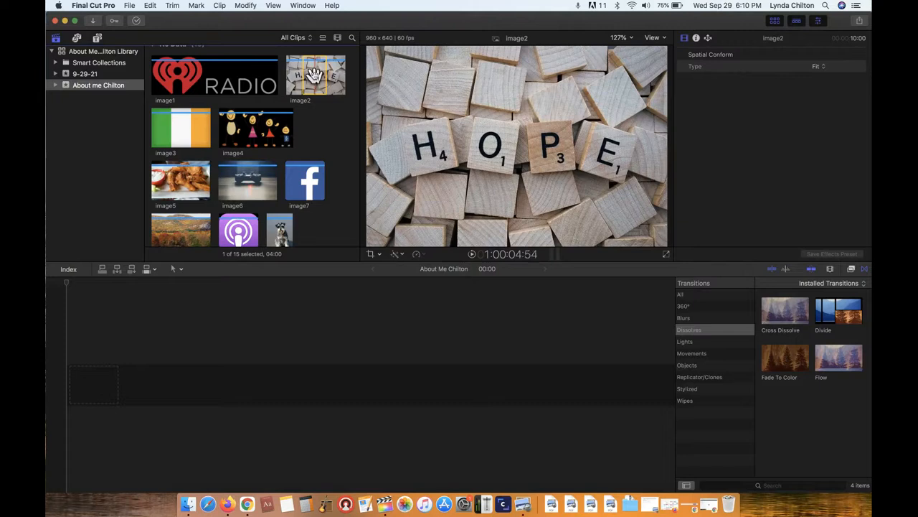
pyautogui.moveTo(182, 260); pyautogui.dragTo(93, 371)
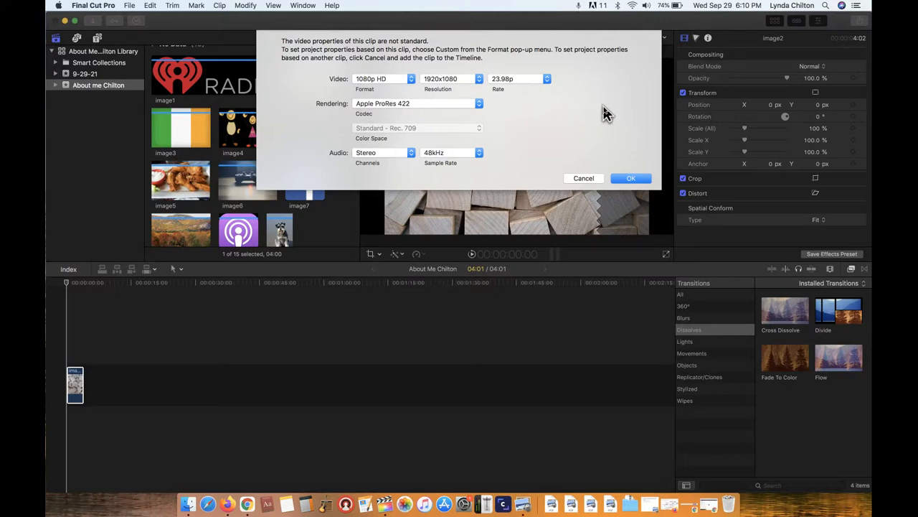
pyautogui.click(629, 178)
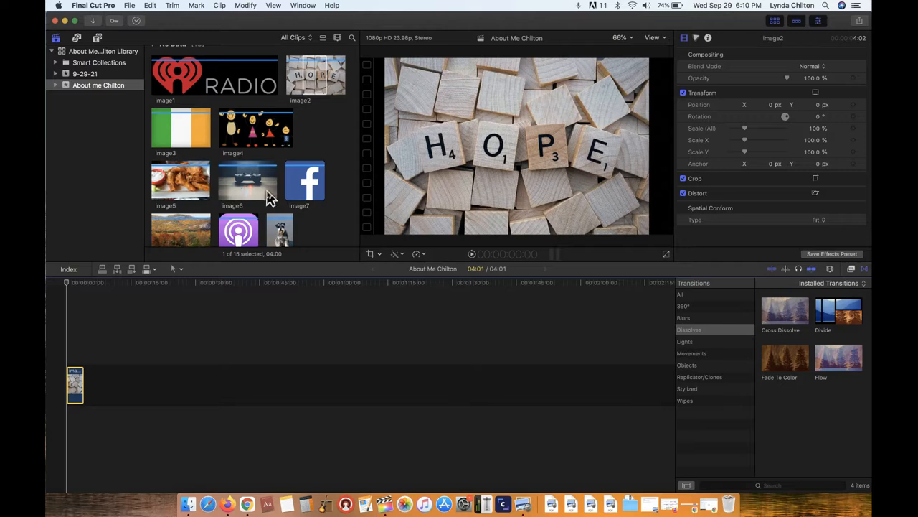
# - Append 4-second selections of image1, image4 and image3, in that order, after the HOPE clip in the timeline
pyautogui.scroll(1, 269, 200)
pyautogui.click(215, 103)
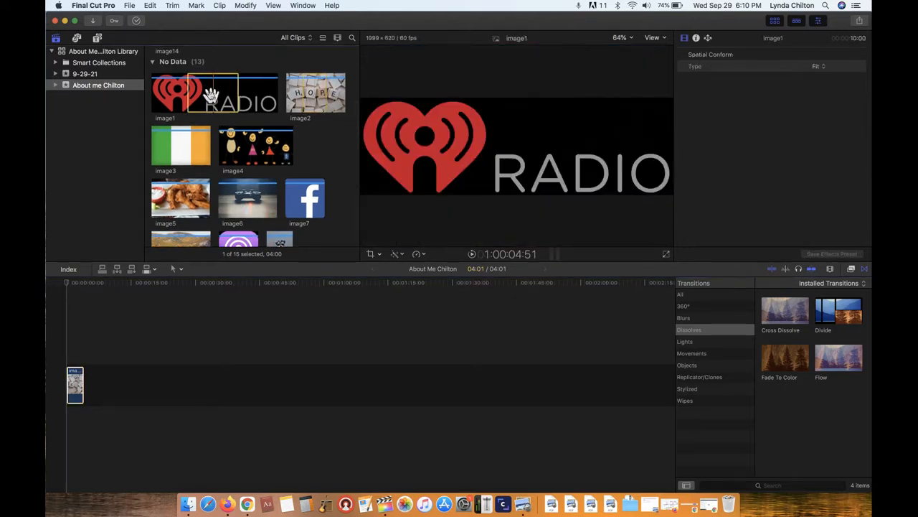
pyautogui.moveTo(204, 93); pyautogui.dragTo(93, 380)
pyautogui.moveTo(251, 148); pyautogui.dragTo(136, 371)
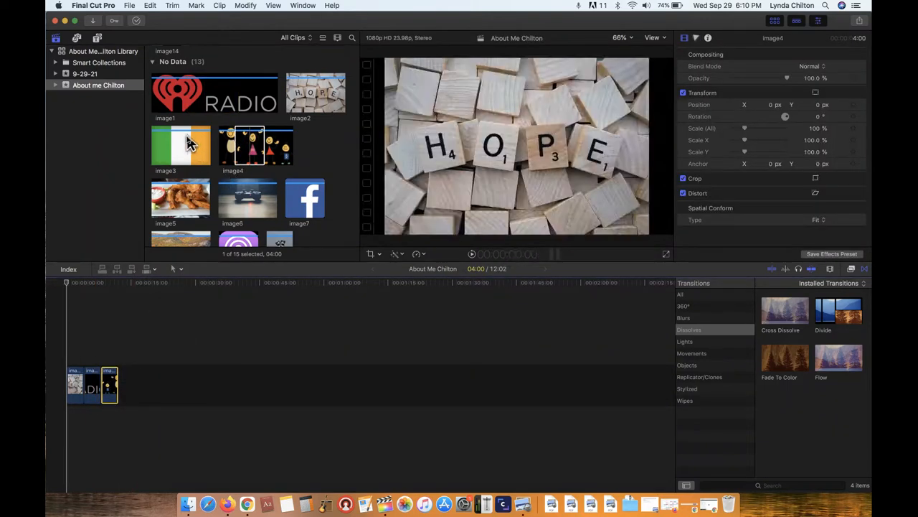
pyautogui.moveTo(186, 142); pyautogui.dragTo(136, 383)
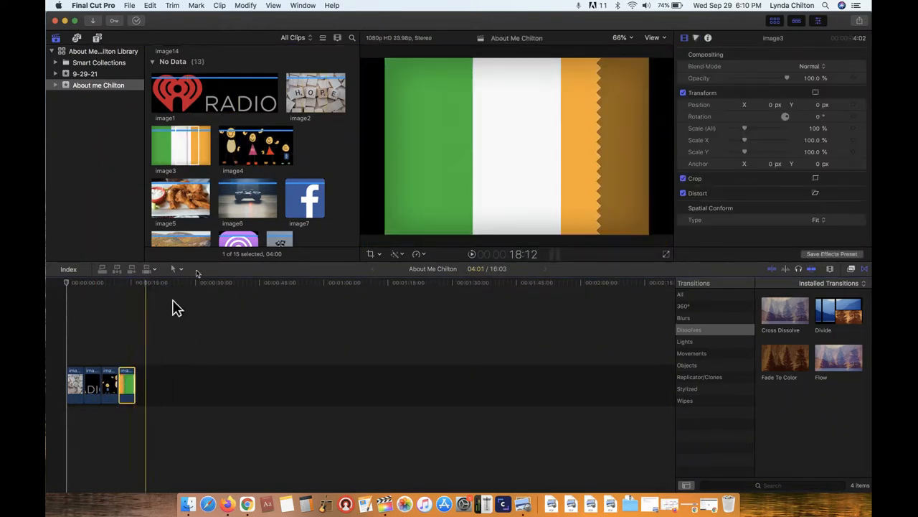
# - Append 4-second selections of image6 and image5 after the flag clip at the end of the timeline
pyautogui.click(247, 202)
pyautogui.moveTo(248, 202); pyautogui.dragTo(160, 376)
pyautogui.click(191, 207)
pyautogui.click(190, 207)
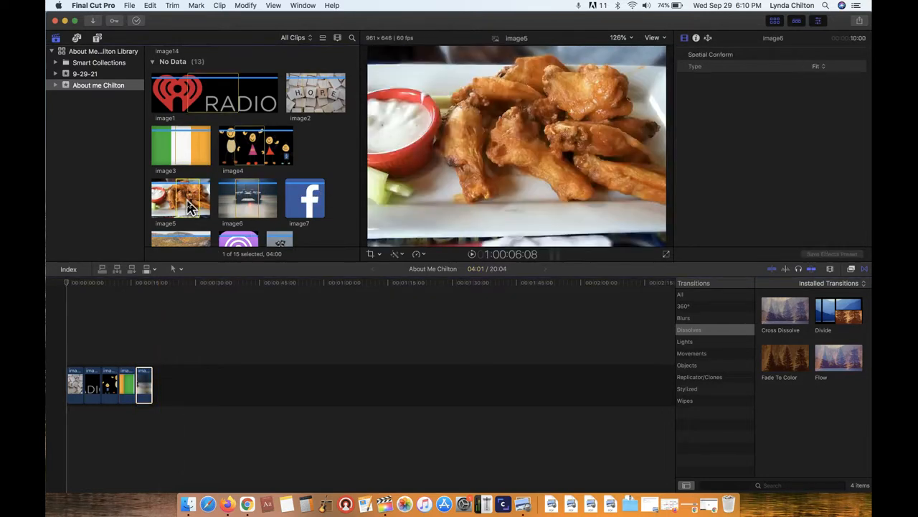
pyautogui.click(298, 160)
pyautogui.click(173, 207)
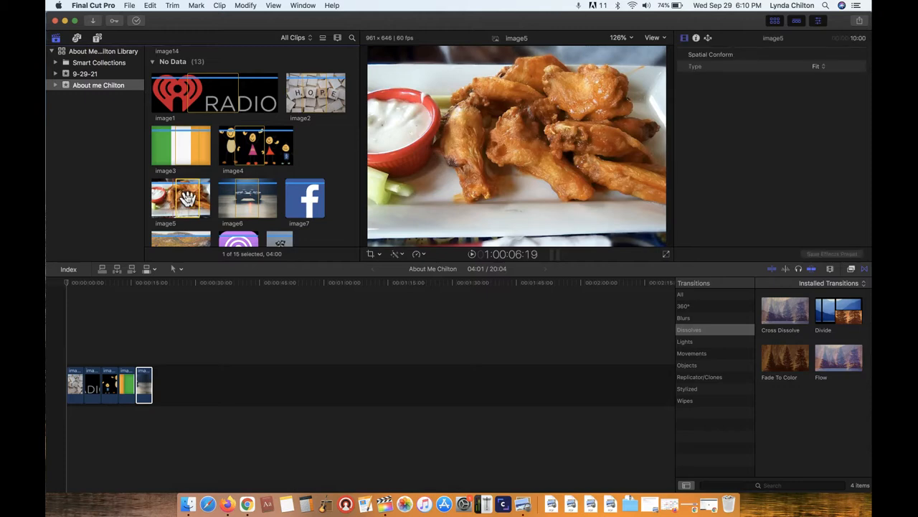
pyautogui.moveTo(187, 199); pyautogui.dragTo(177, 365)
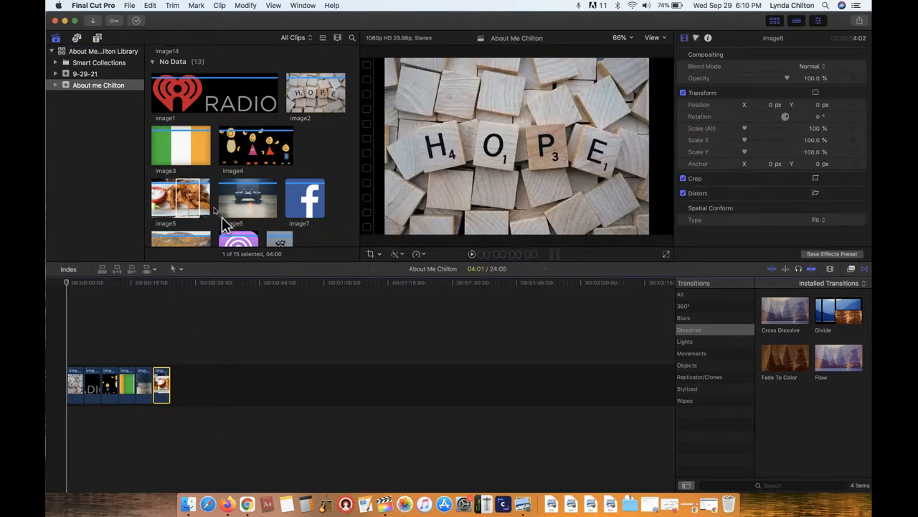
# - Mark a range of about 4 seconds on the image6 clip in the browser
pyautogui.moveTo(232, 200); pyautogui.dragTo(259, 200)
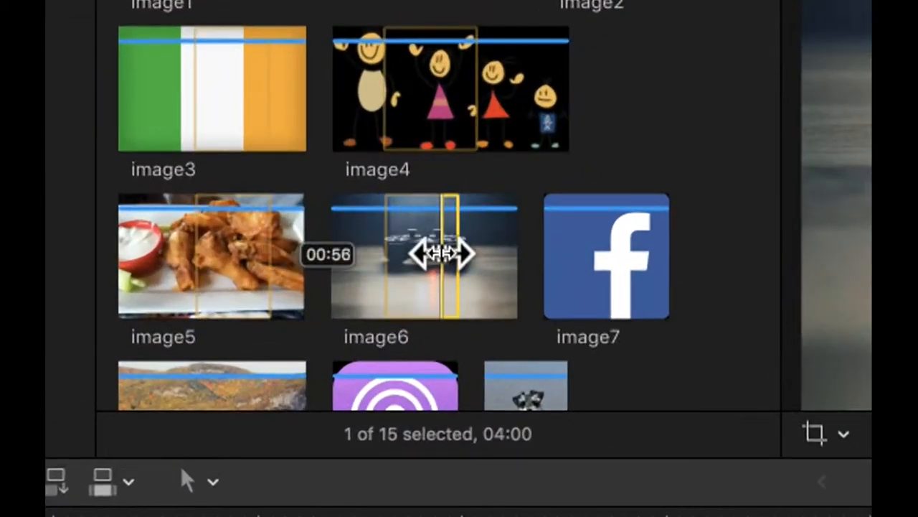
pyautogui.moveTo(459, 253); pyautogui.dragTo(387, 279)
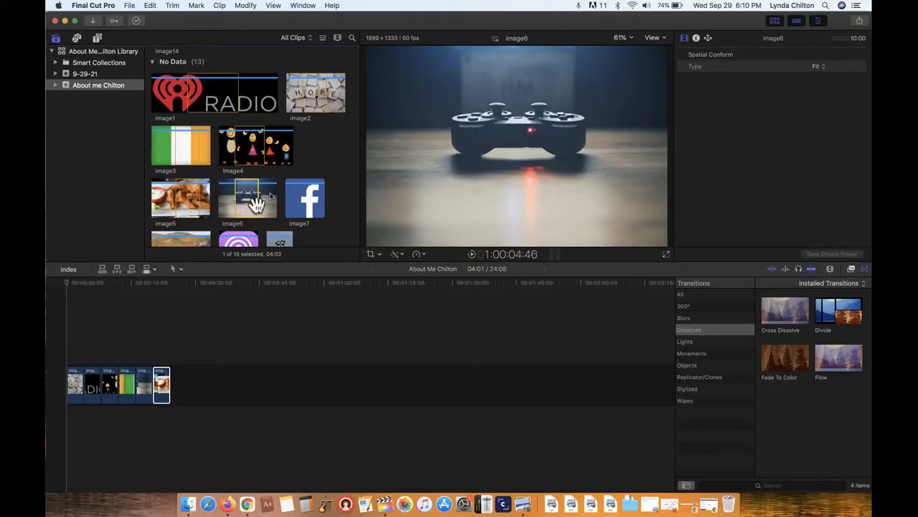
pyautogui.click(186, 320)
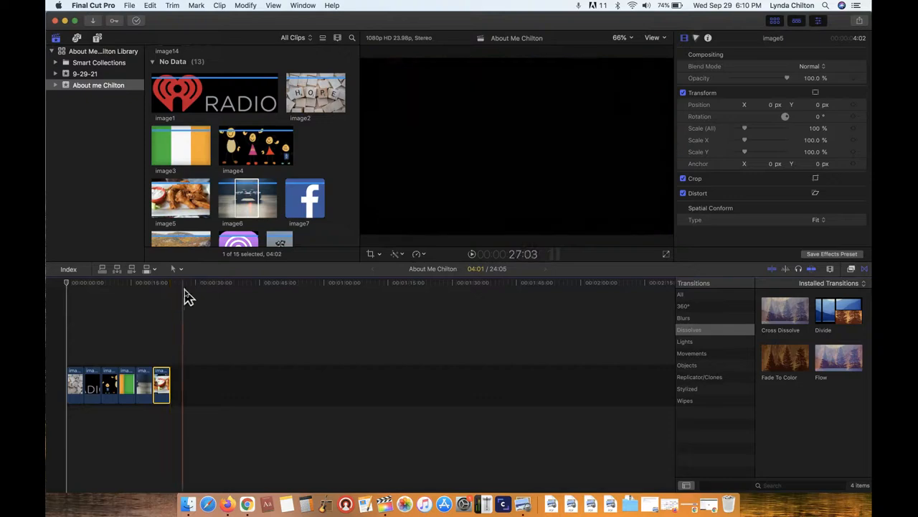
pyautogui.click(185, 295)
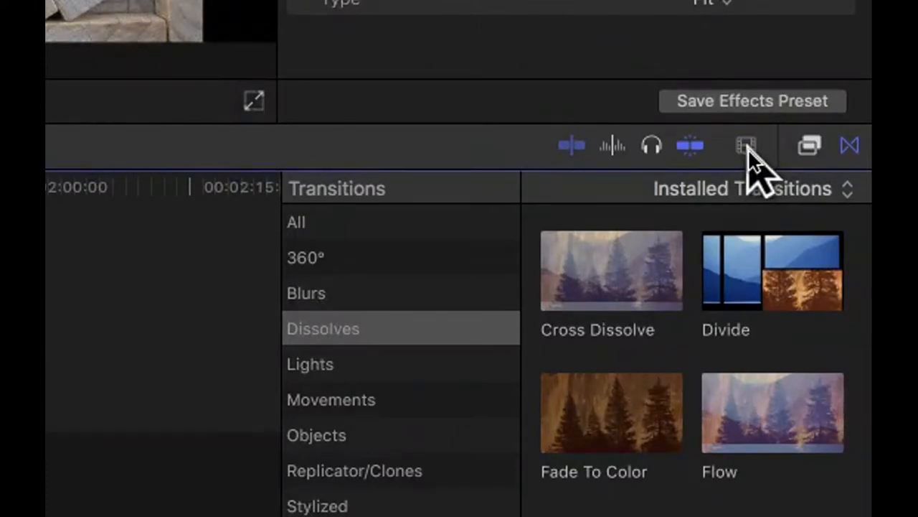
# - Zoom in on the timeline until its six clips fill most of the width, and place the playhead within image2
pyautogui.click(746, 147)
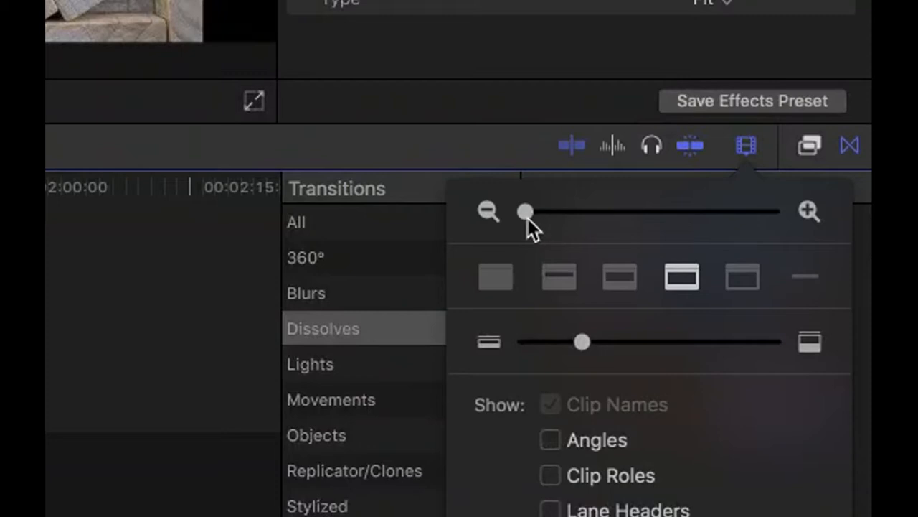
pyautogui.moveTo(526, 215); pyautogui.dragTo(598, 217)
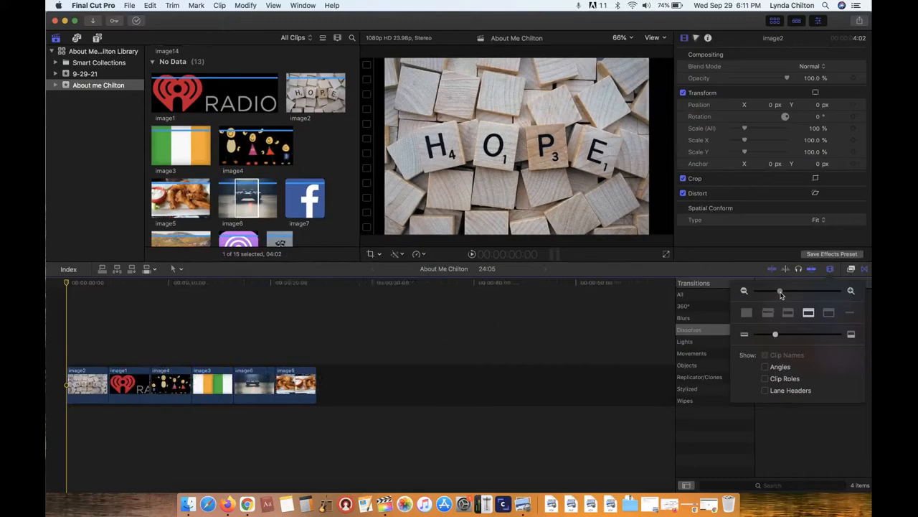
pyautogui.moveTo(781, 294); pyautogui.dragTo(801, 297)
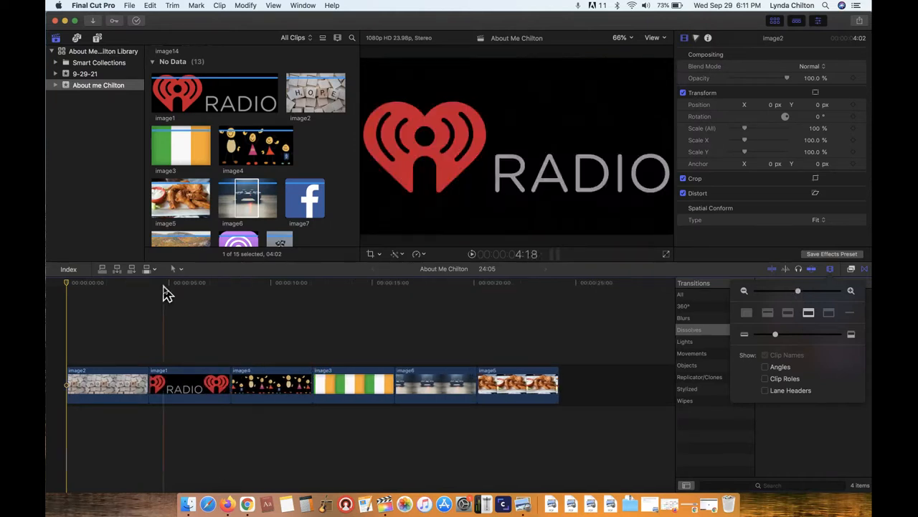
pyautogui.click(109, 285)
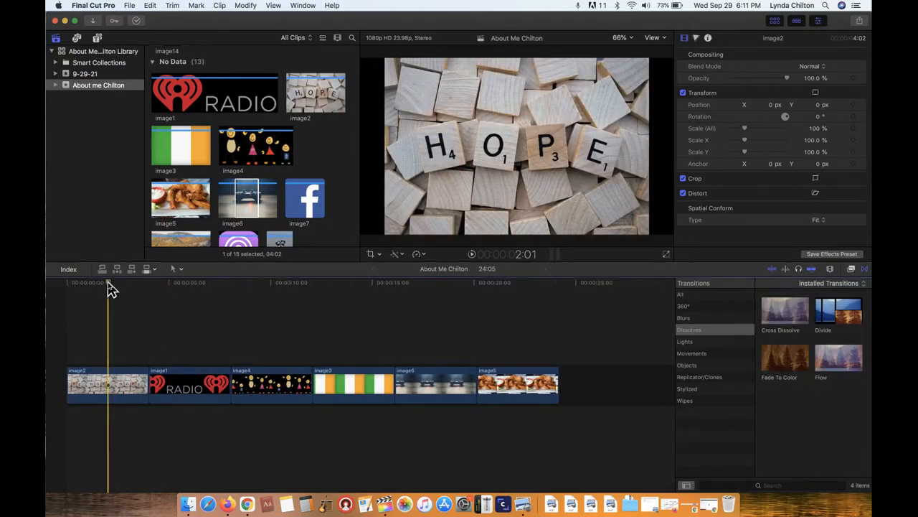
# - Scrub the playhead back and forth across the timeline clips to preview the images from image2 to image5
pyautogui.click(108, 283)
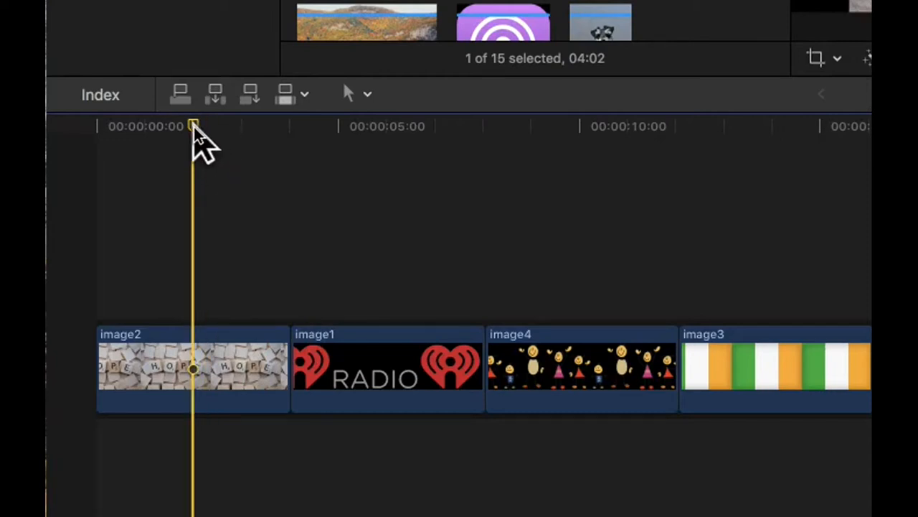
pyautogui.moveTo(194, 126); pyautogui.dragTo(874, 173)
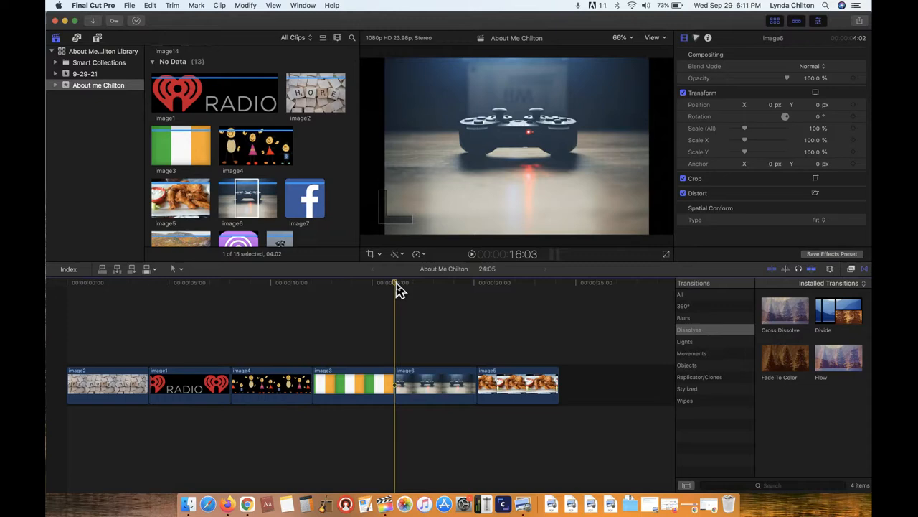
pyautogui.moveTo(400, 289); pyautogui.dragTo(49, 327)
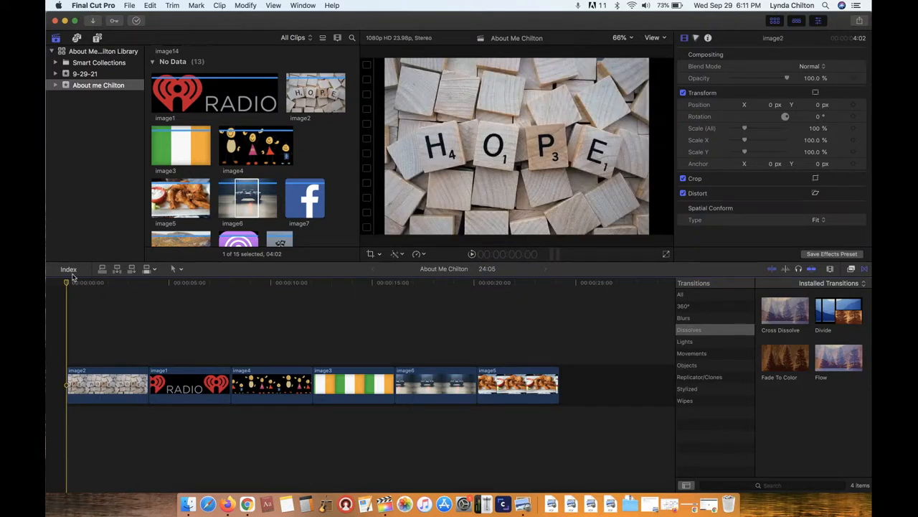
pyautogui.moveTo(67, 287); pyautogui.dragTo(92, 295)
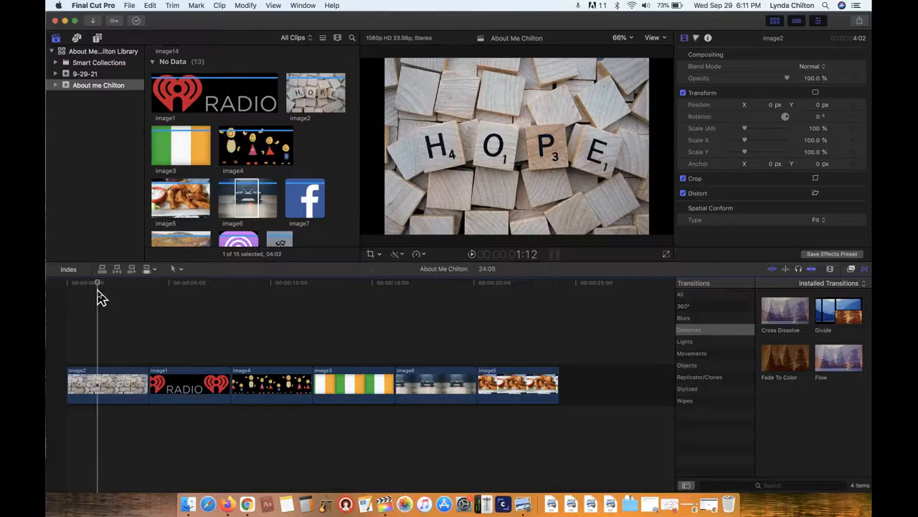
pyautogui.moveTo(96, 296); pyautogui.dragTo(101, 294)
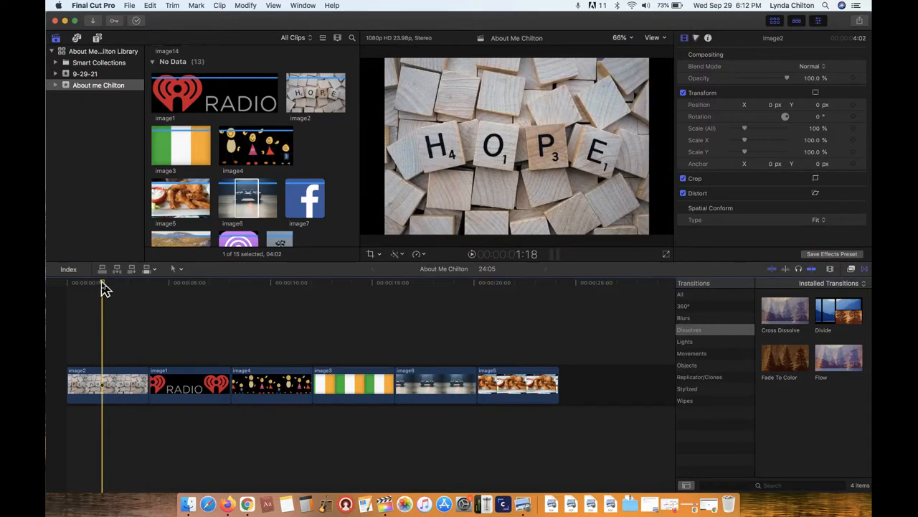
pyautogui.moveTo(103, 286); pyautogui.dragTo(508, 284)
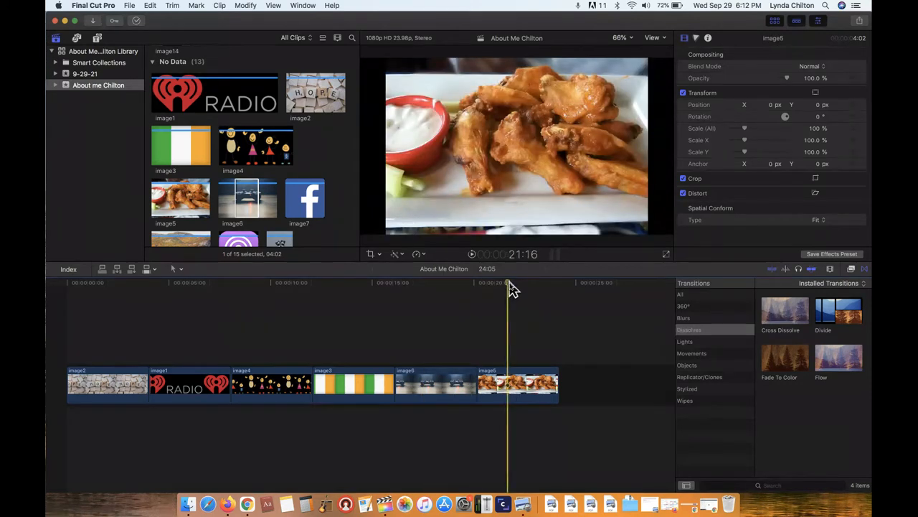
# - Select the image5 clip in the timeline and display the Lower Thirds category of the installed titles
pyautogui.click(520, 387)
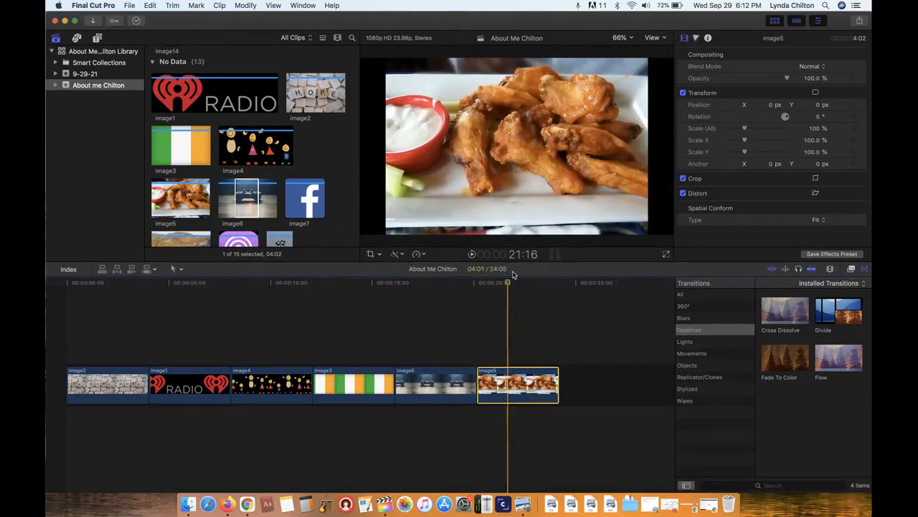
pyautogui.moveTo(508, 290)
pyautogui.mouseDown()
pyautogui.moveTo(476, 287)
pyautogui.moveTo(510, 284)
pyautogui.mouseUp()
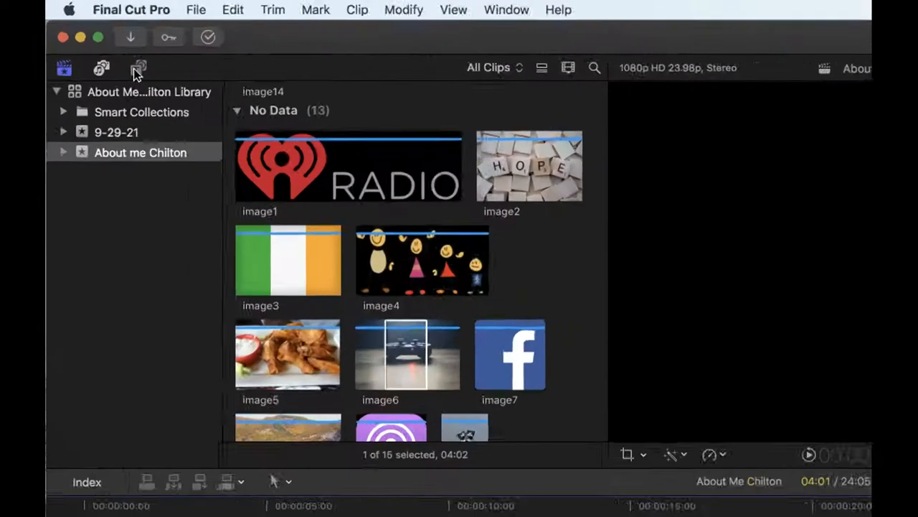
pyautogui.click(97, 39)
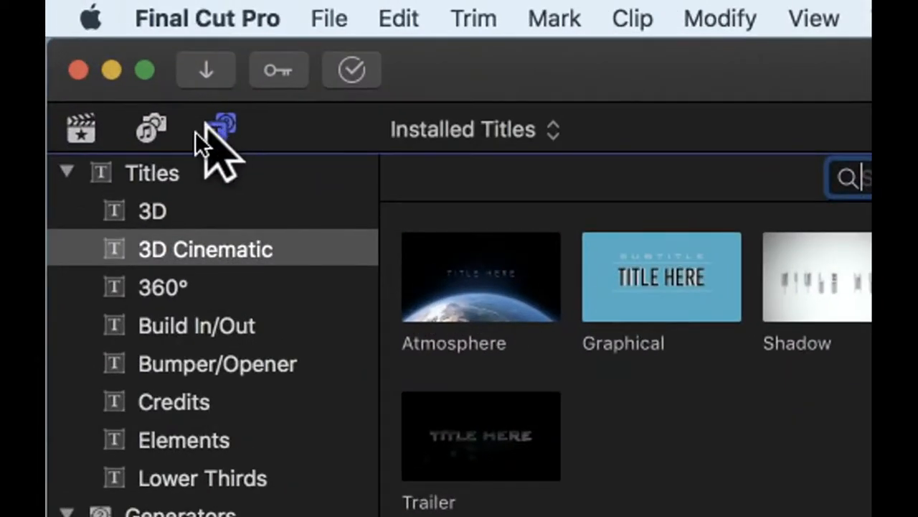
pyautogui.click(68, 173)
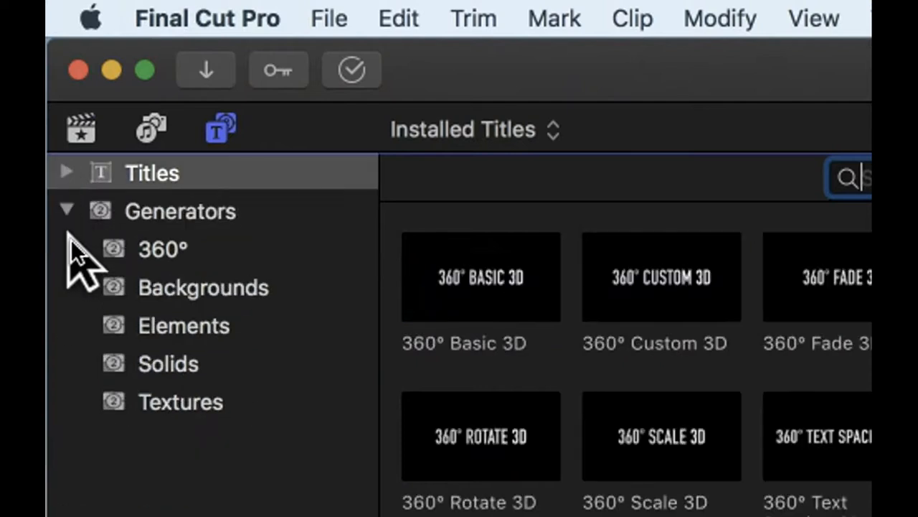
pyautogui.click(66, 212)
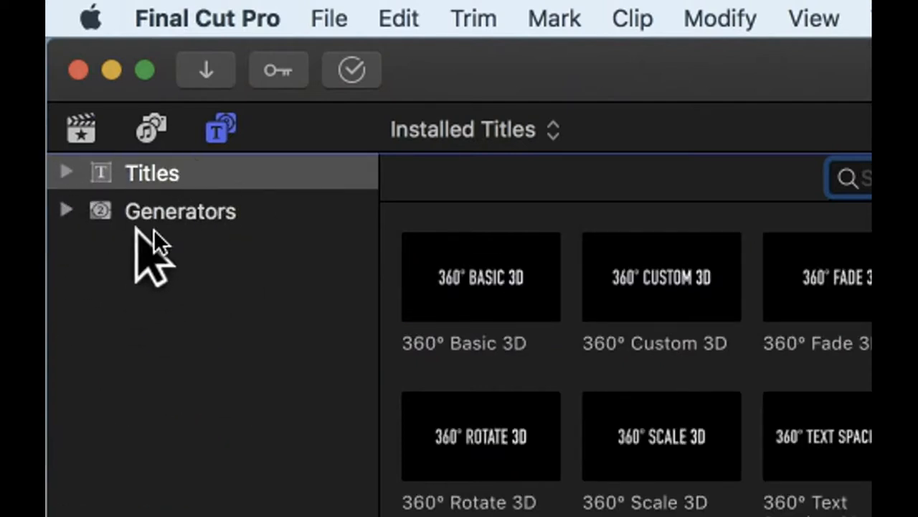
pyautogui.click(66, 174)
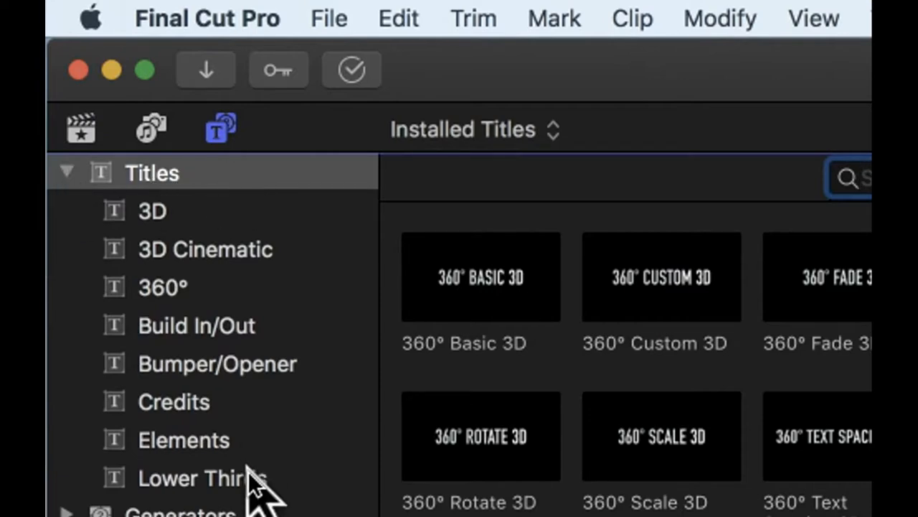
pyautogui.click(246, 476)
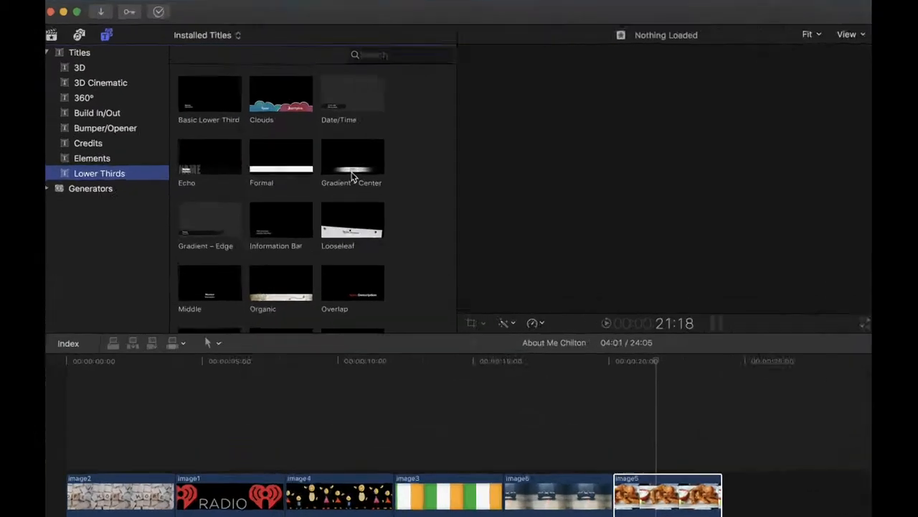
# - Place the Gradient - Center lower third above the image5 clip, aligned with the clip's start
pyautogui.click(282, 136)
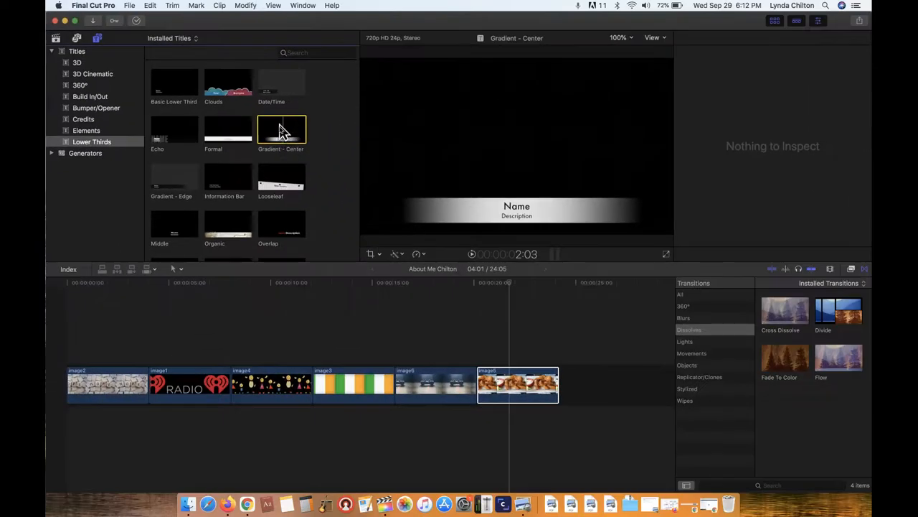
pyautogui.click(505, 310)
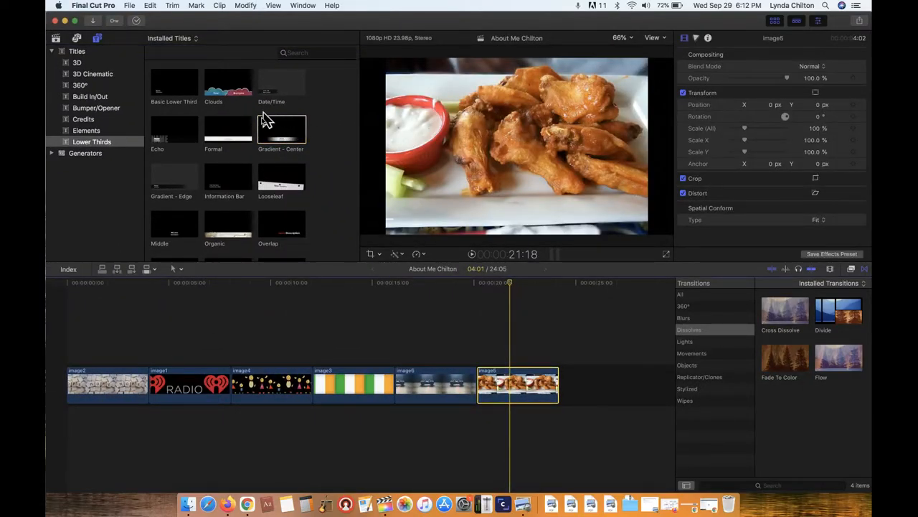
pyautogui.click(278, 137)
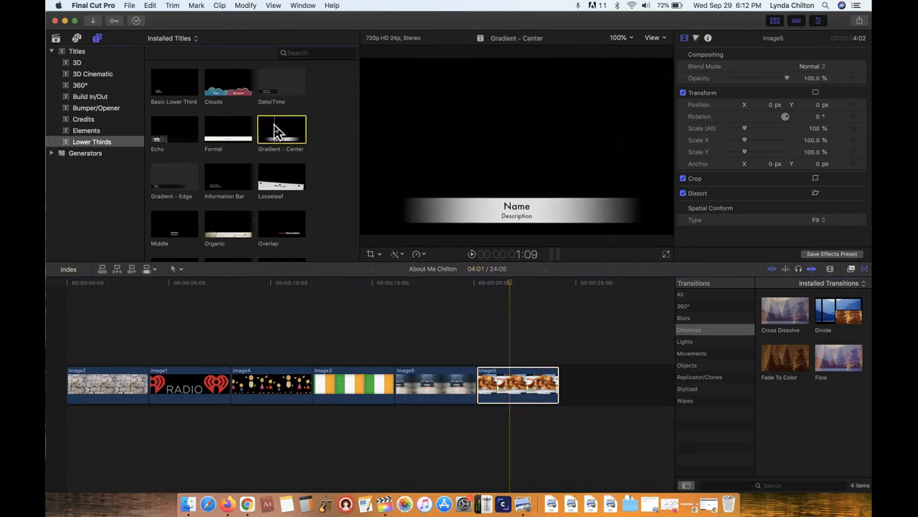
pyautogui.moveTo(278, 132); pyautogui.dragTo(480, 338)
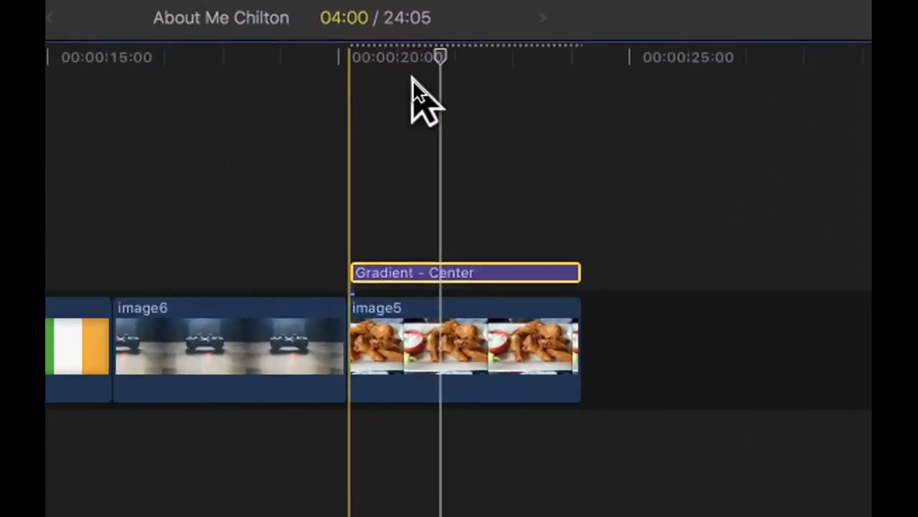
# - Position the playhead at 22:01 over the lower third and change its Name line to "Buffalo Wings"
pyautogui.click(437, 55)
pyautogui.moveTo(437, 55); pyautogui.dragTo(413, 55)
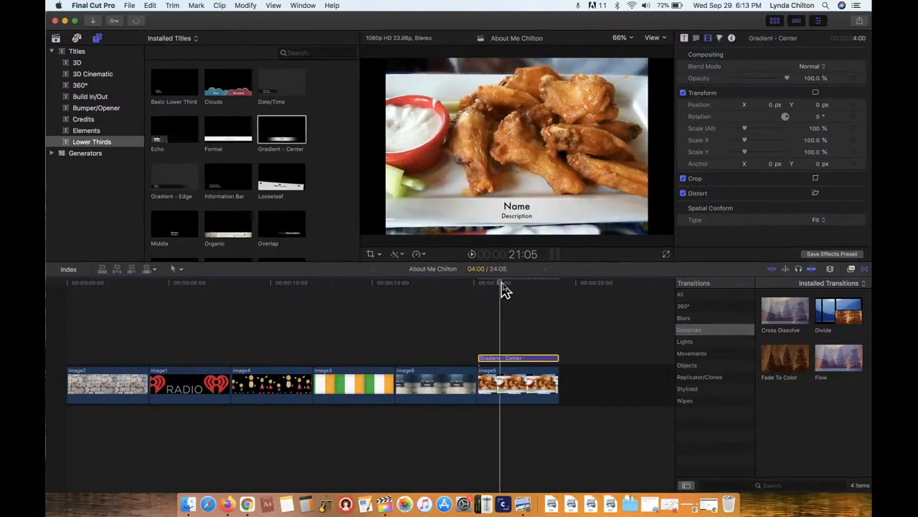
pyautogui.moveTo(505, 289); pyautogui.dragTo(520, 295)
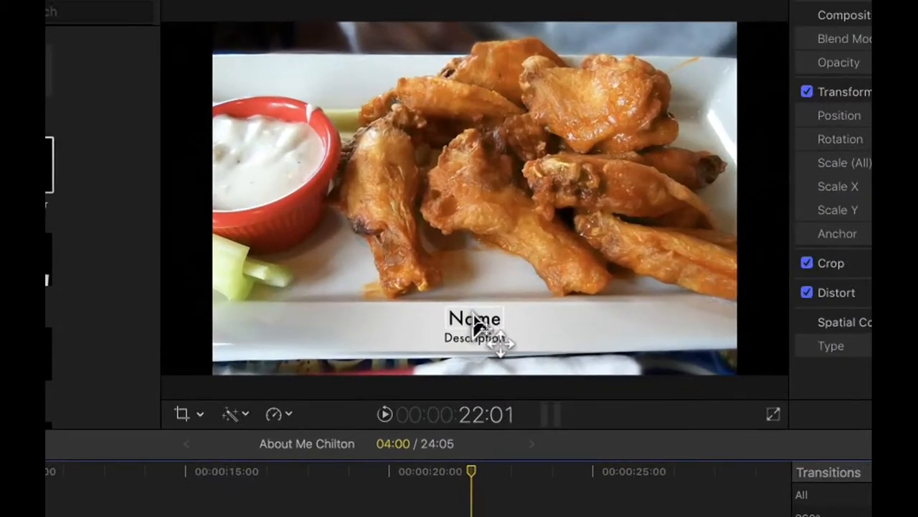
pyautogui.click(517, 207)
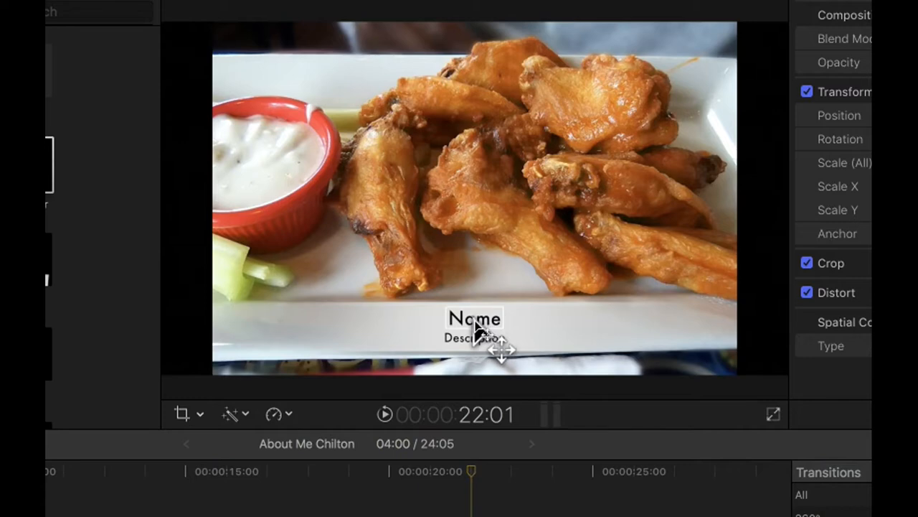
pyautogui.doubleClick(477, 327)
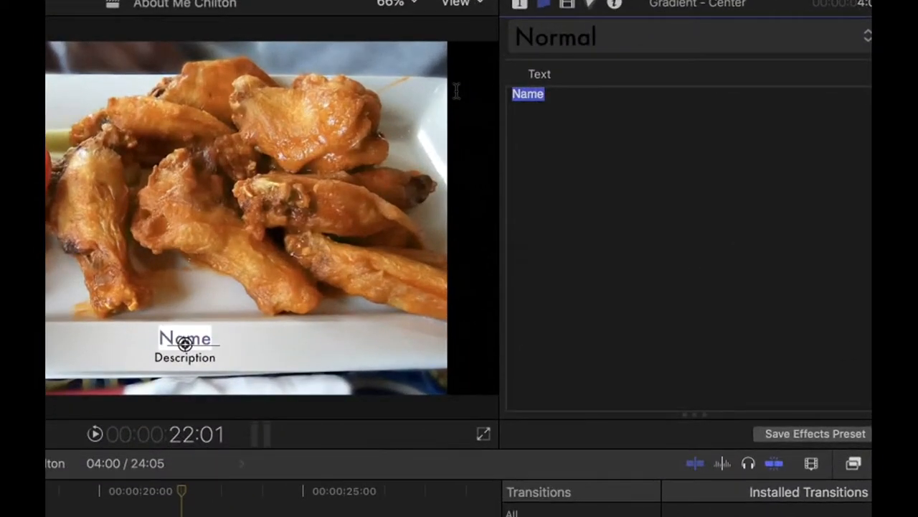
pyautogui.write('Buffa')
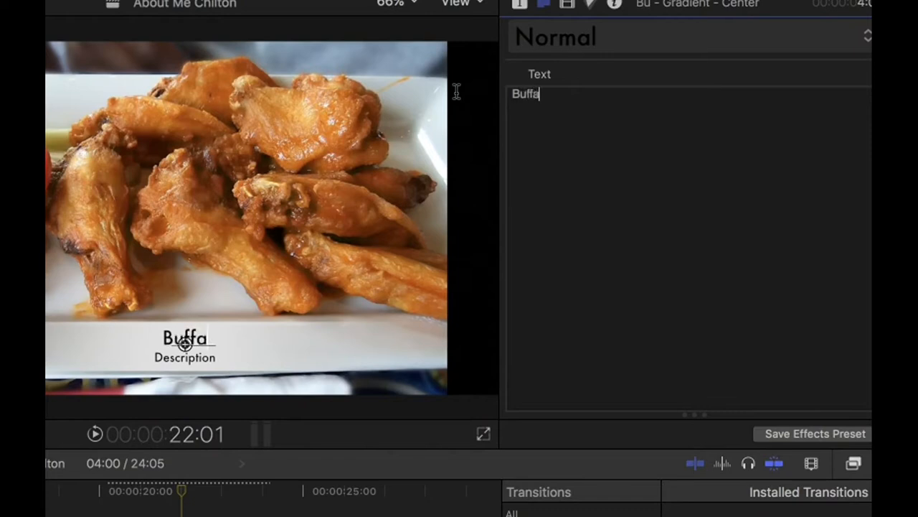
pyautogui.write('lo Wings')
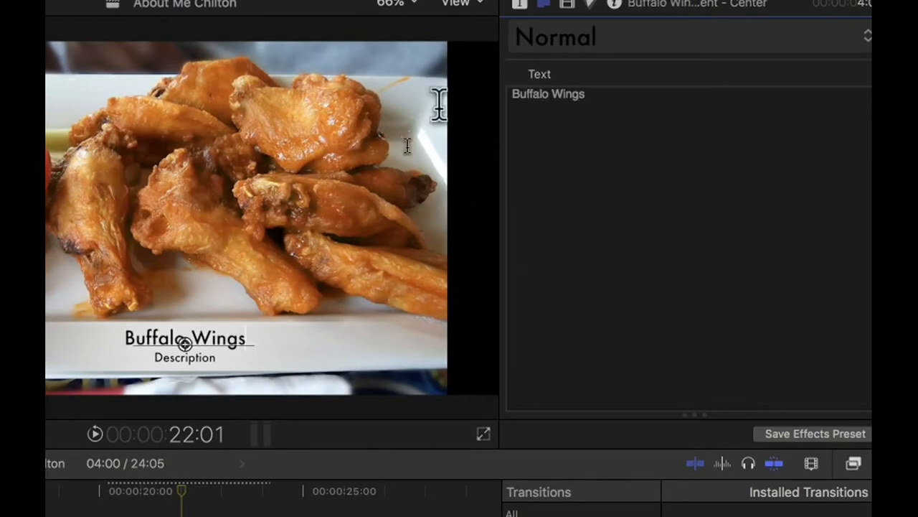
# - Change the lower third's Description line to "Favorite Food"
pyautogui.click(207, 357)
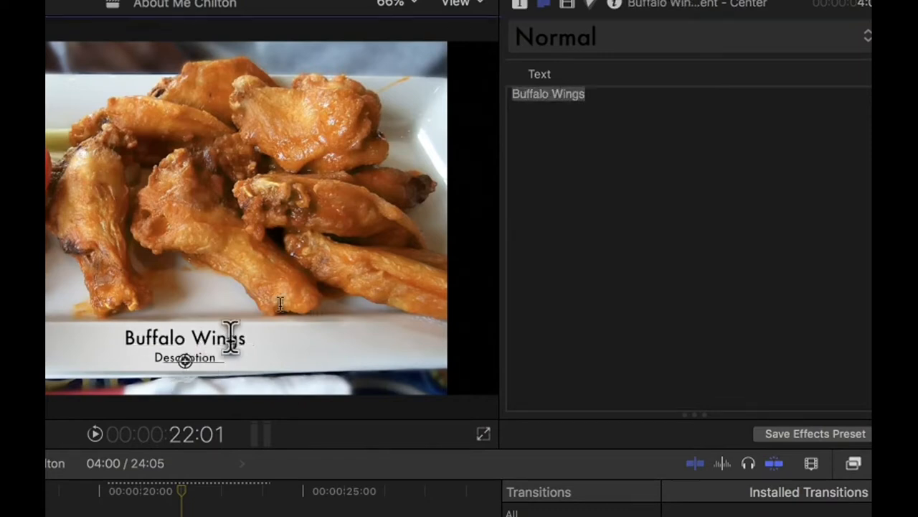
pyautogui.moveTo(592, 97); pyautogui.dragTo(465, 97)
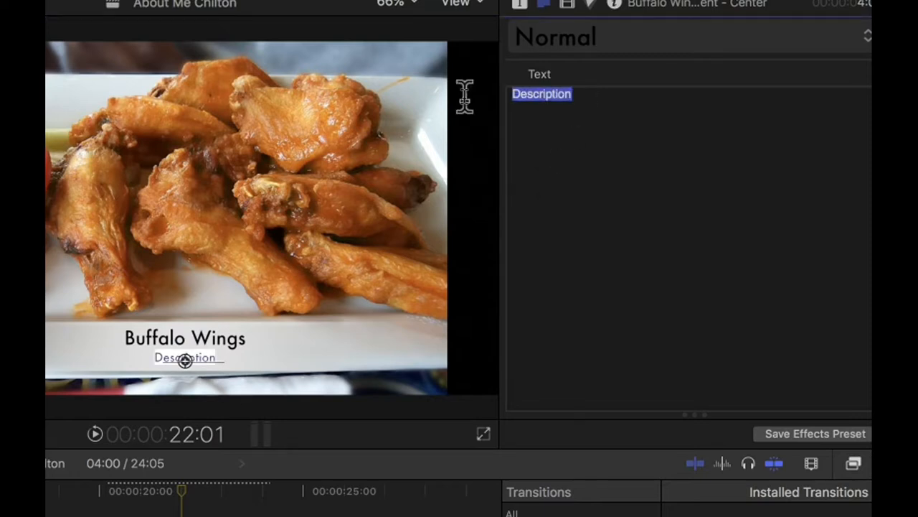
pyautogui.write('Favorit')
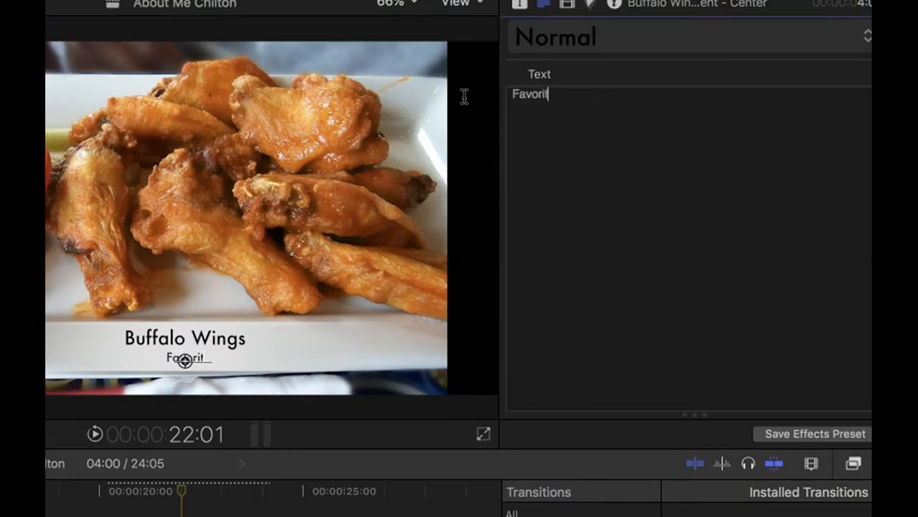
pyautogui.write('e Food')
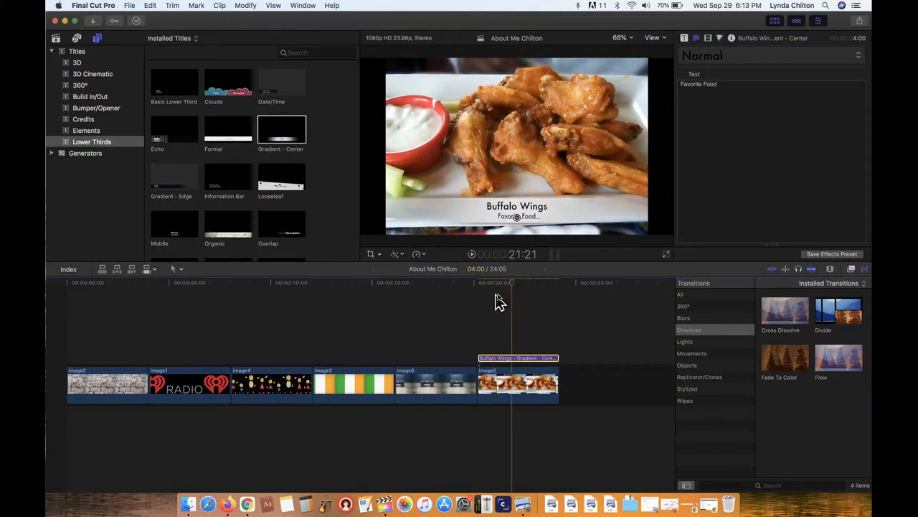
# - Play back the image5 clip with its Buffalo Wings lower third, and return the playhead to the timeline's start
pyautogui.click(471, 307)
pyautogui.moveTo(477, 288); pyautogui.dragTo(501, 286)
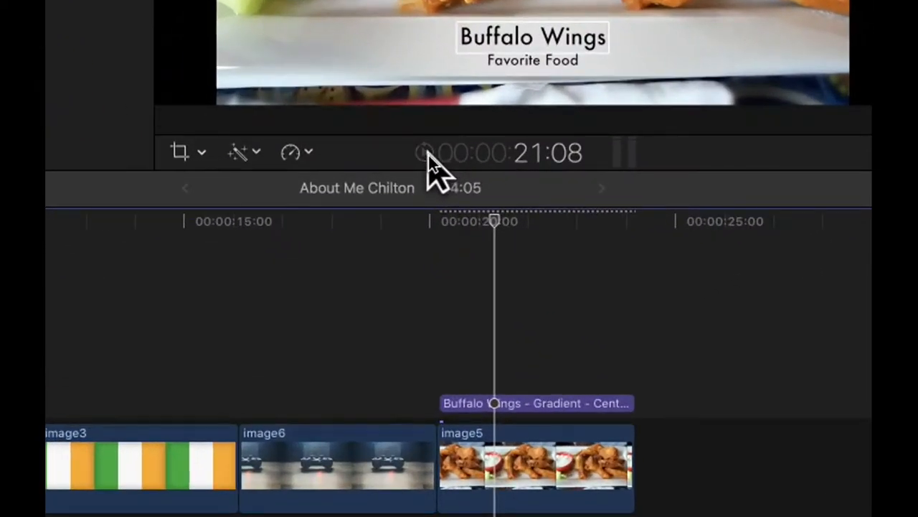
pyautogui.click(425, 153)
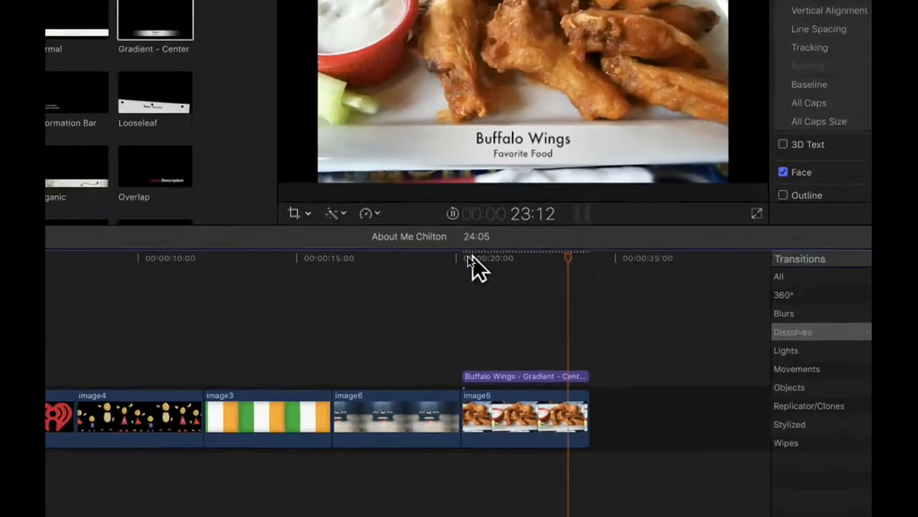
pyautogui.click(412, 226)
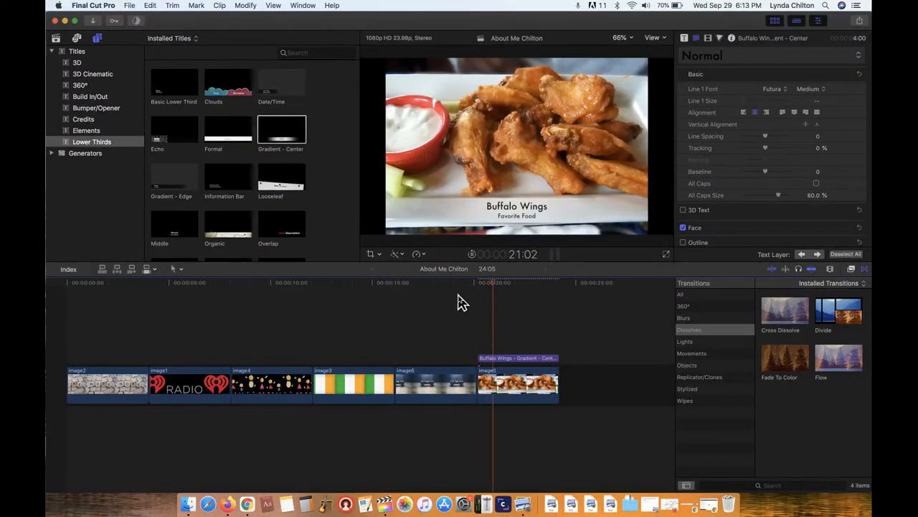
pyautogui.press('space')
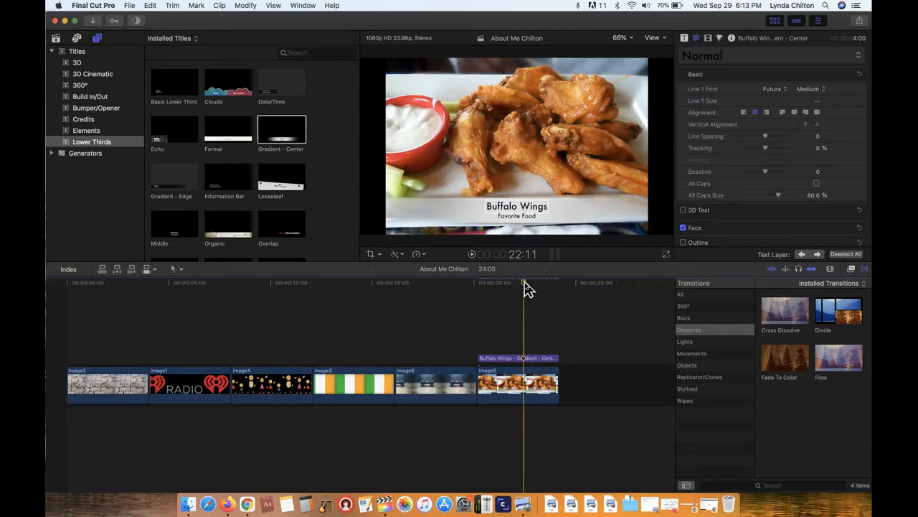
pyautogui.moveTo(526, 287); pyautogui.dragTo(56, 291)
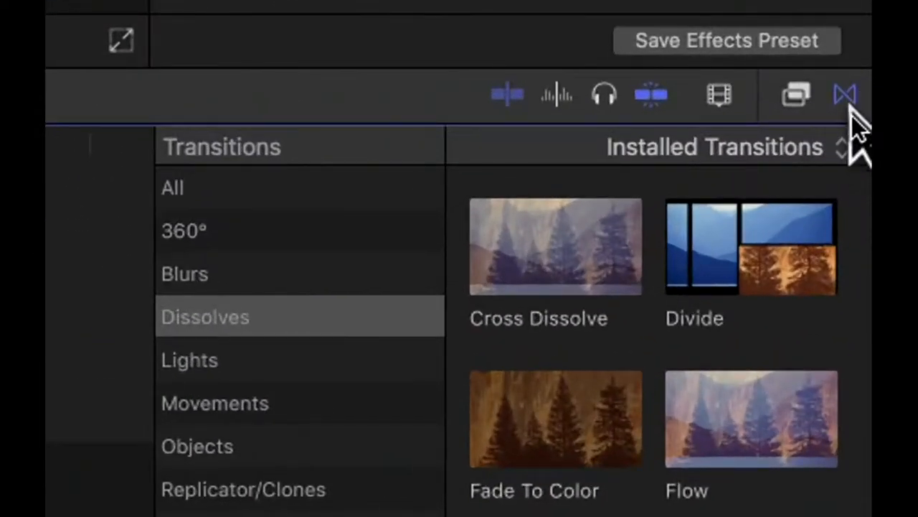
# - Hide and reshow the transitions browser, and examine its Movements, Replicator/Clones, Blurs and Dissolves categories
pyautogui.click(853, 99)
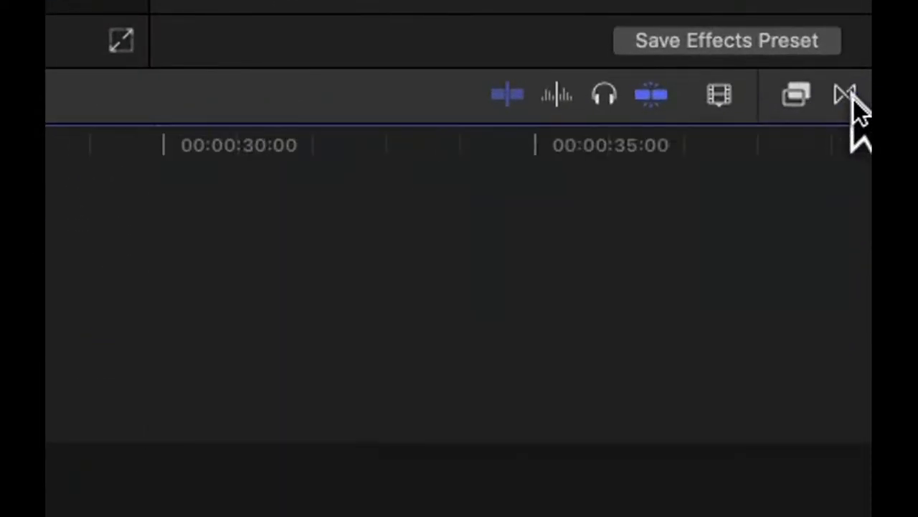
pyautogui.click(853, 99)
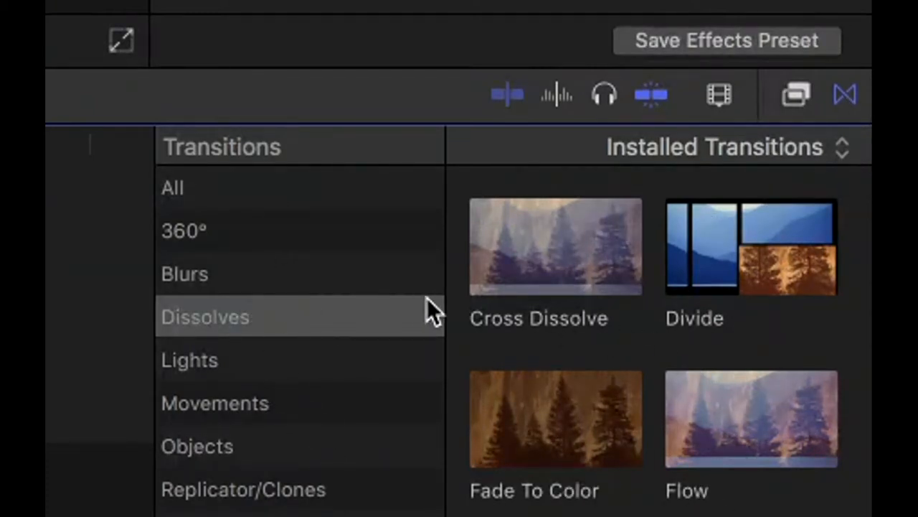
pyautogui.click(555, 243)
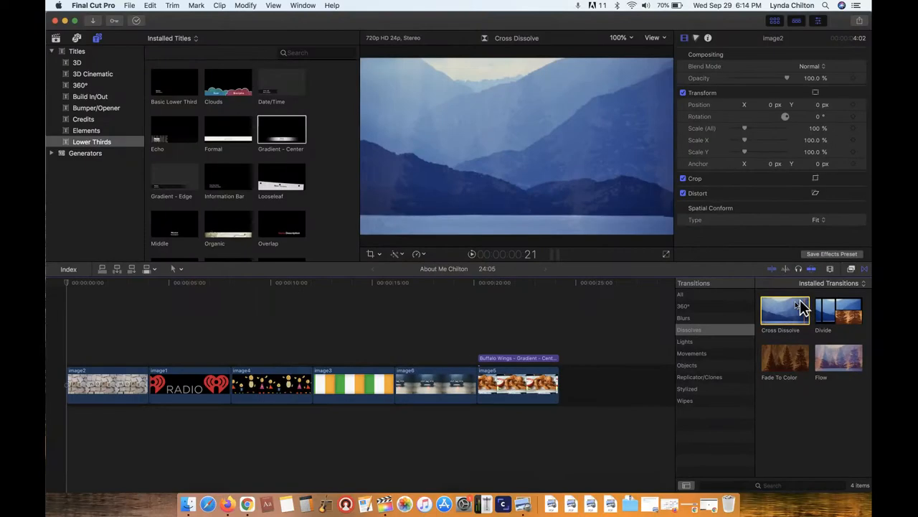
pyautogui.click(590, 344)
pyautogui.click(690, 352)
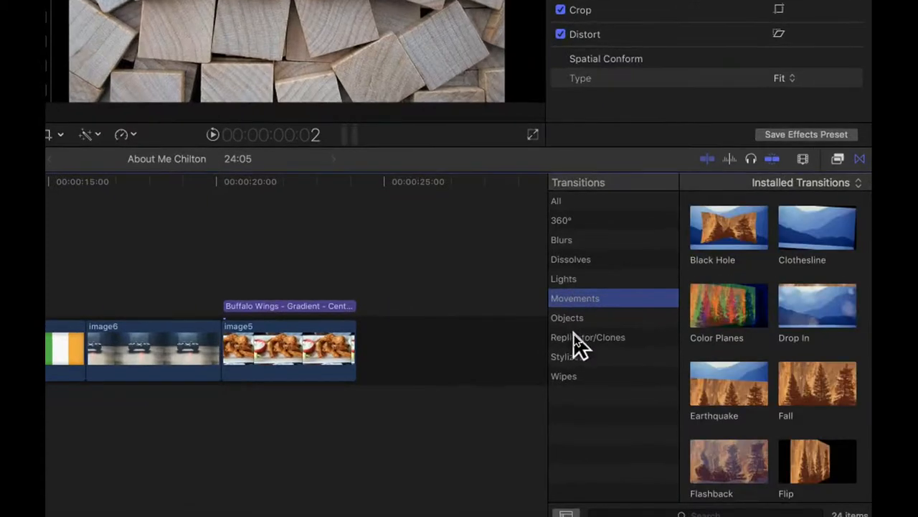
pyautogui.click(573, 335)
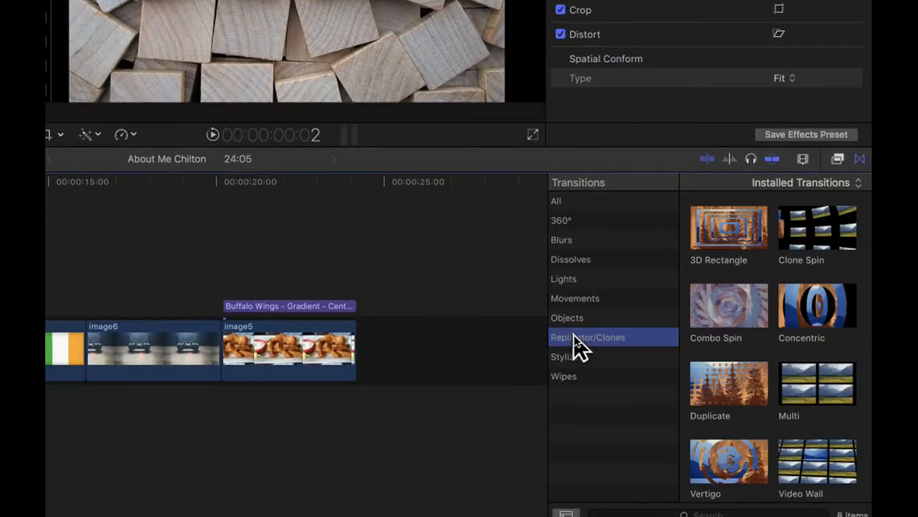
pyautogui.click(570, 243)
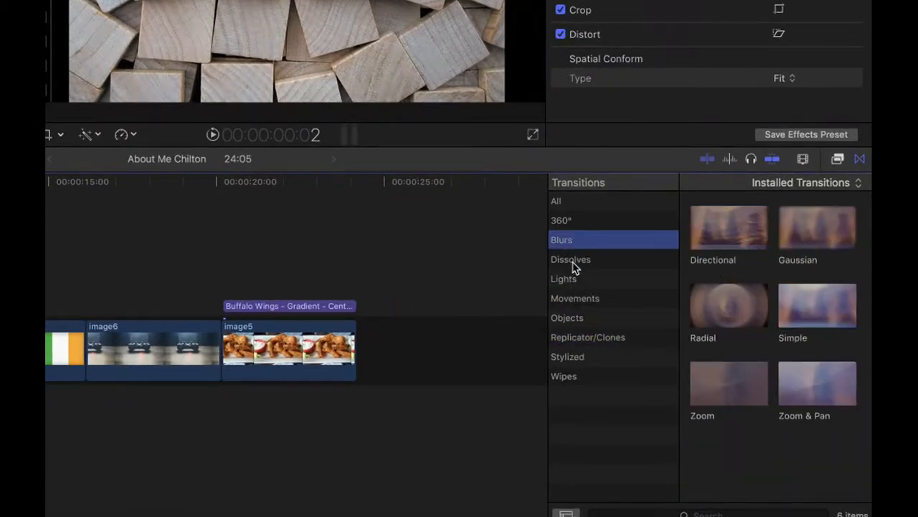
pyautogui.click(573, 262)
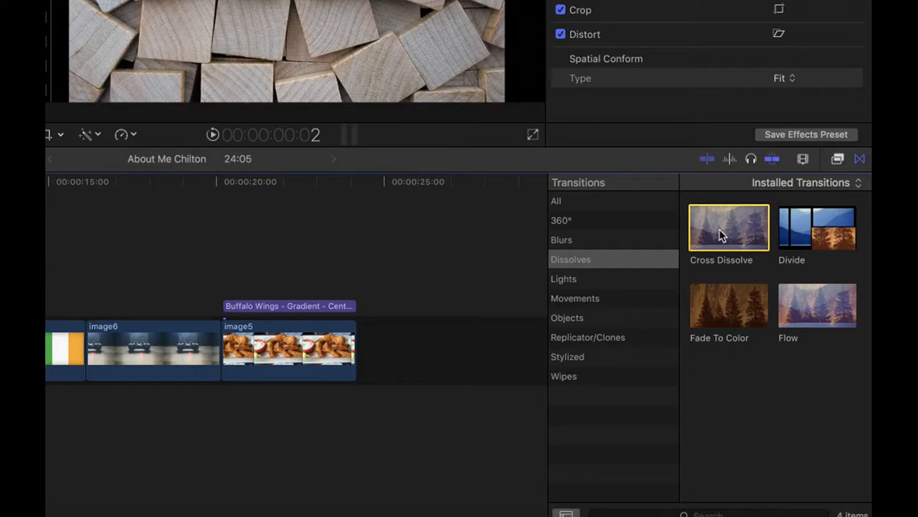
# - Add a Cross Dissolve transition between the image6 and image5 clips
pyautogui.moveTo(744, 225); pyautogui.dragTo(96, 352)
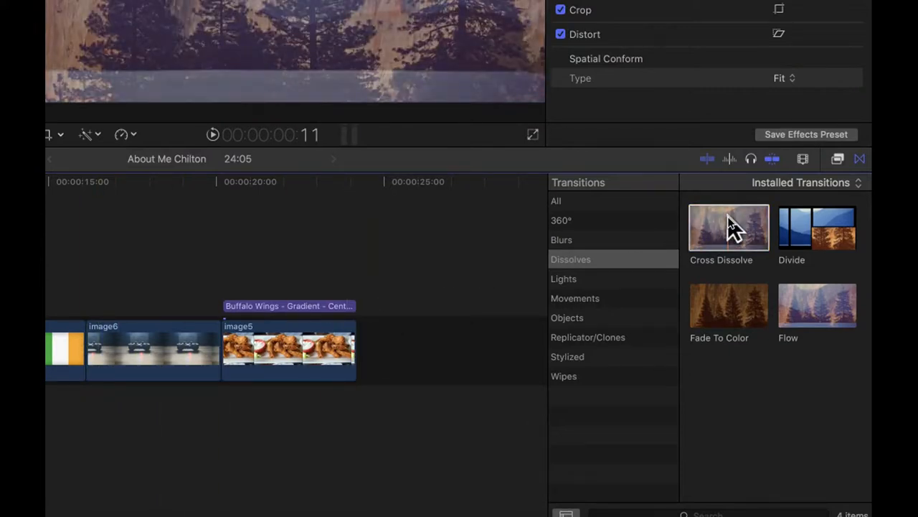
pyautogui.click(728, 215)
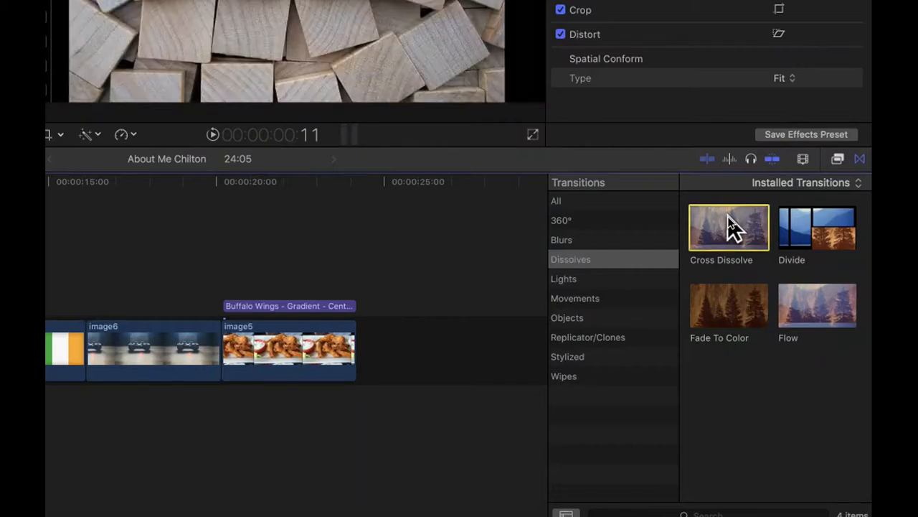
pyautogui.moveTo(727, 216); pyautogui.dragTo(221, 345)
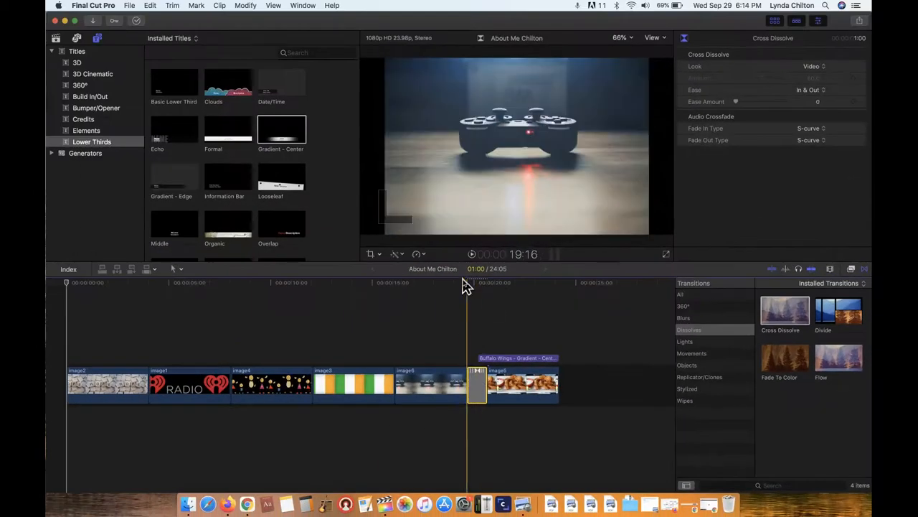
# - Play back the Cross Dissolve between image6 and image5, starting from 19:04
pyautogui.moveTo(462, 279); pyautogui.dragTo(456, 282)
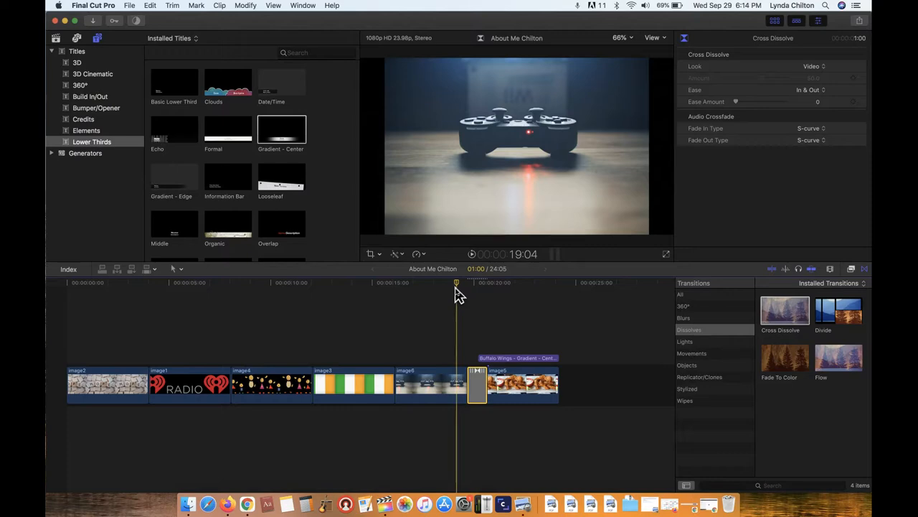
pyautogui.press('space')
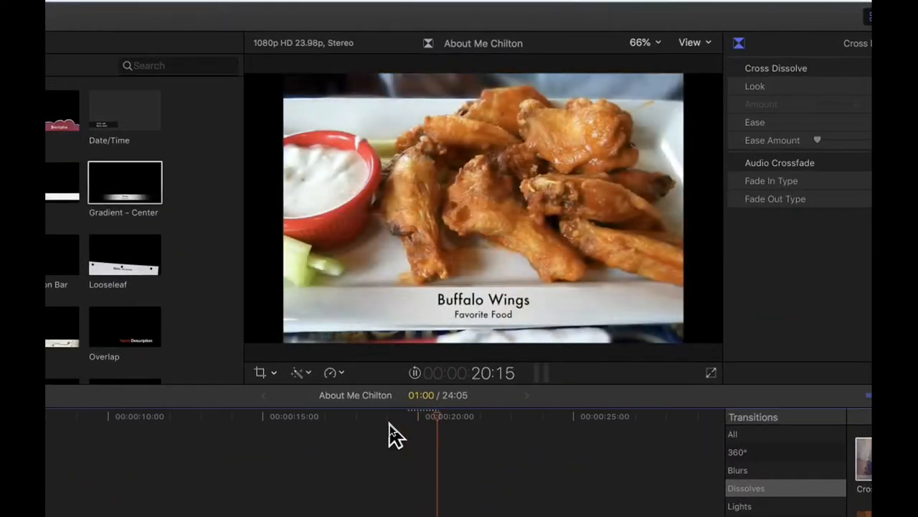
pyautogui.press('space')
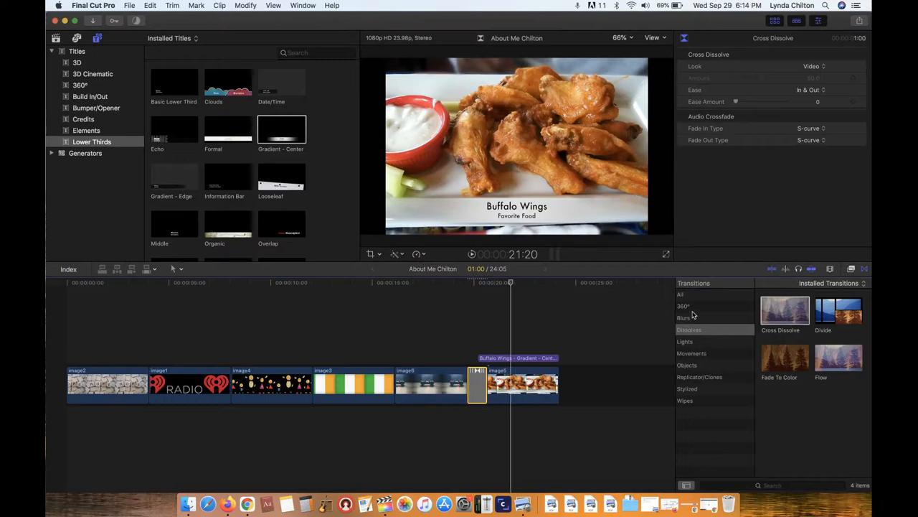
# - From the Movements transitions, add Color Planes between image3 and image6 and Earthquake between image4 and image3
pyautogui.click(693, 354)
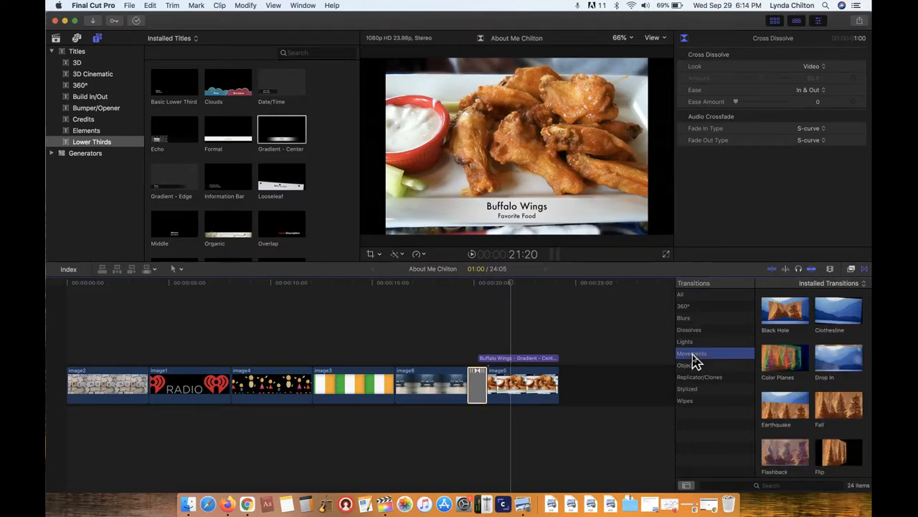
pyautogui.click(782, 357)
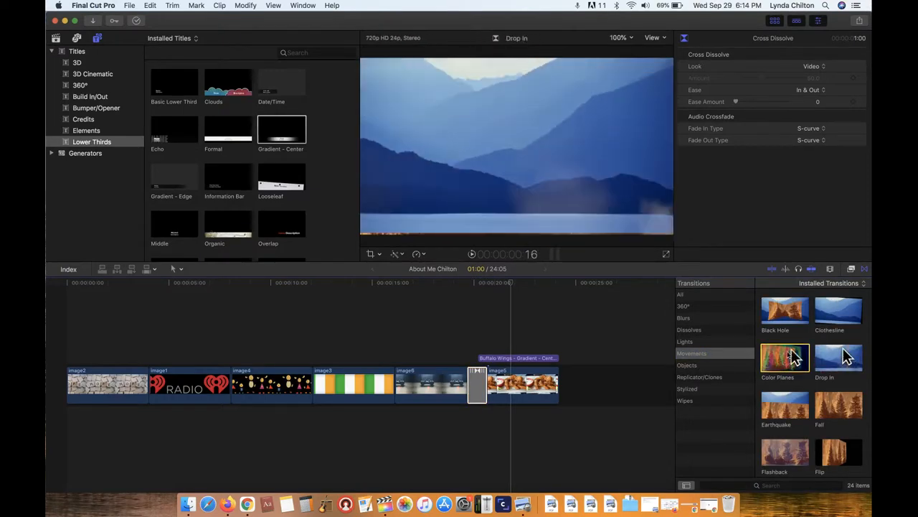
pyautogui.moveTo(787, 358); pyautogui.dragTo(399, 380)
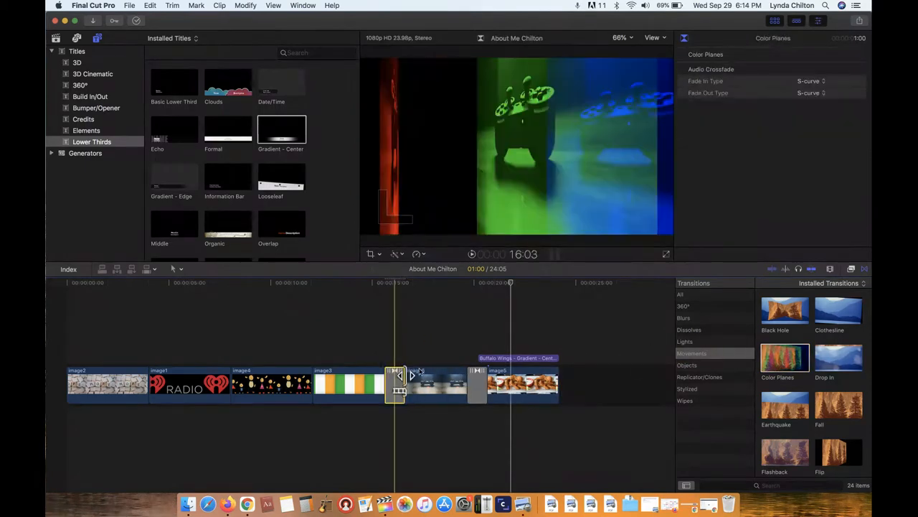
pyautogui.moveTo(784, 405); pyautogui.dragTo(326, 386)
# - Add the Drop In transition between image1 and image4, and Flashback between image2 and image1
pyautogui.moveTo(839, 357); pyautogui.dragTo(237, 384)
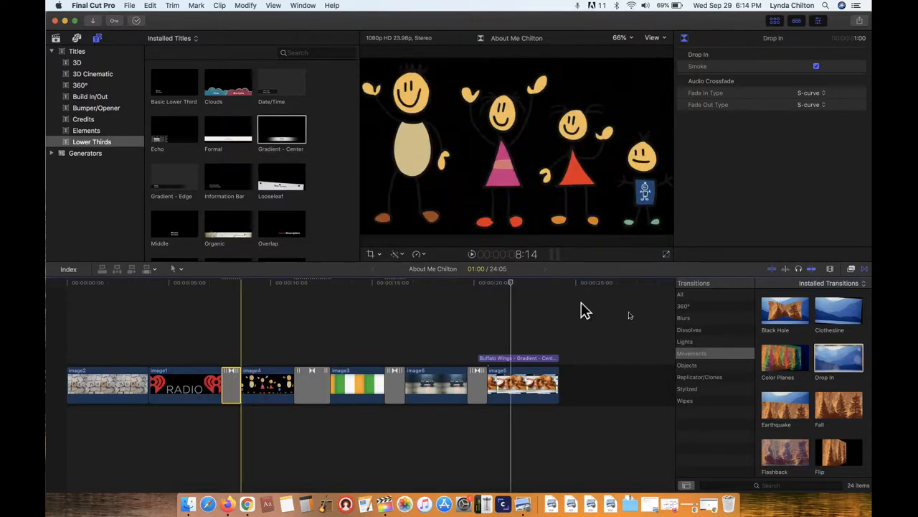
pyautogui.moveTo(791, 449); pyautogui.dragTo(153, 384)
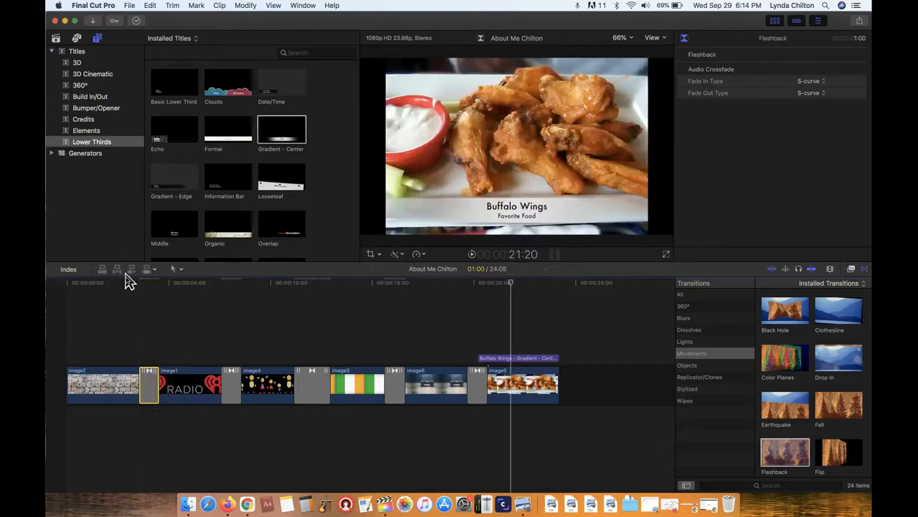
# - Play back the new transitions from within image2, and place the playhead over image4 ahead of the Earthquake transition
pyautogui.click(126, 283)
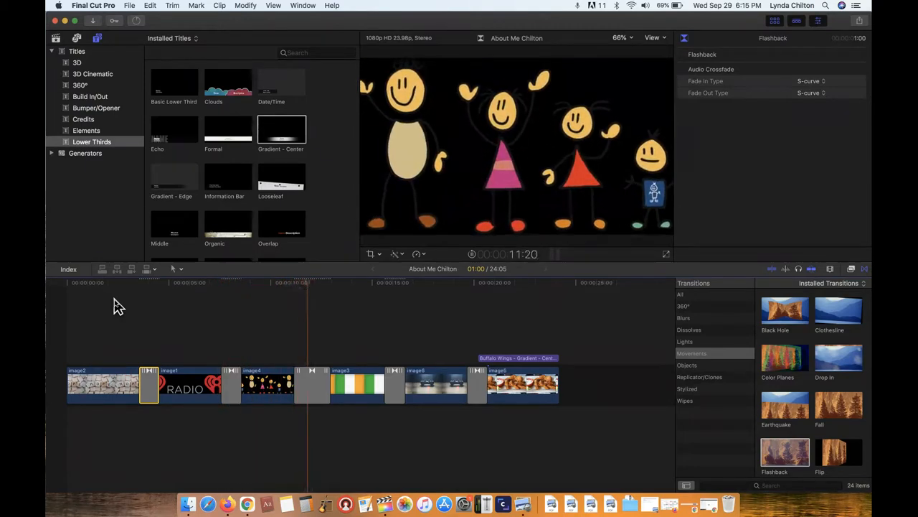
pyautogui.press('space')
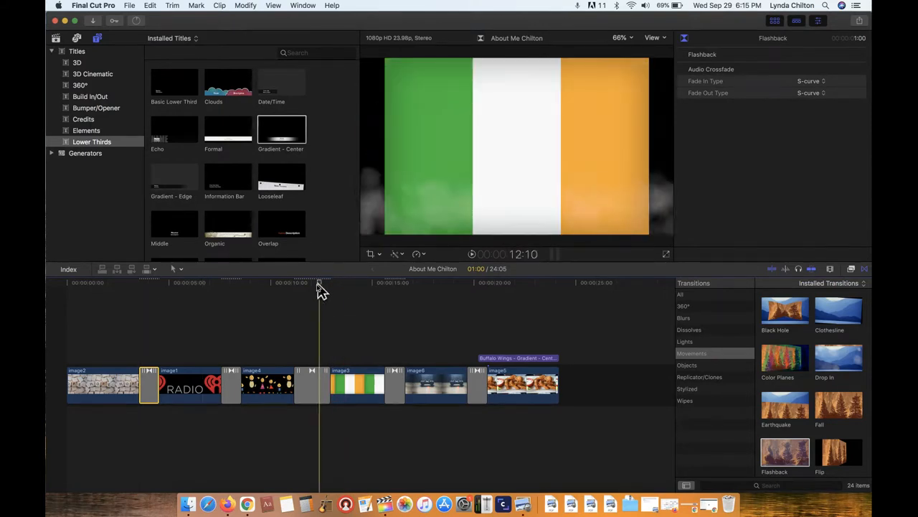
pyautogui.click(279, 298)
# - Delete the Earthquake transition between image4 and image3, and return the playhead to the timeline's start
pyautogui.click(315, 388)
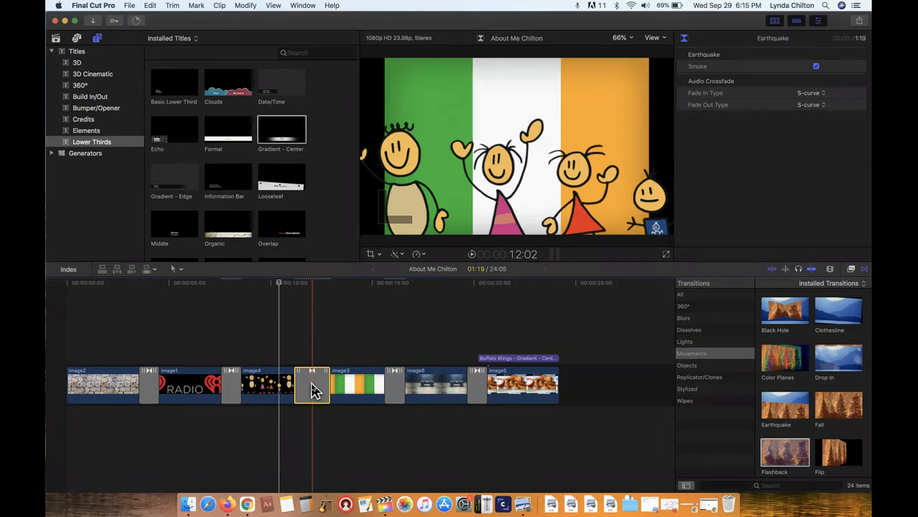
pyautogui.press('Delete')
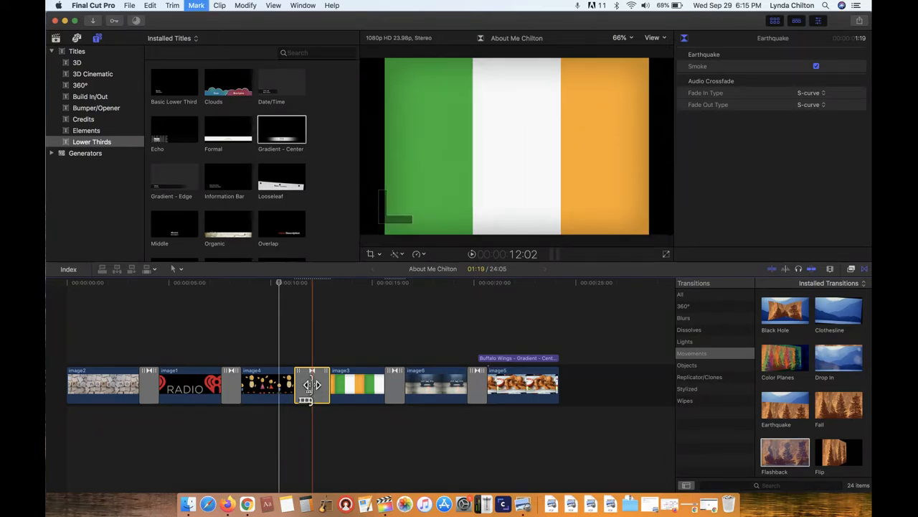
pyautogui.moveTo(283, 285); pyautogui.dragTo(287, 318)
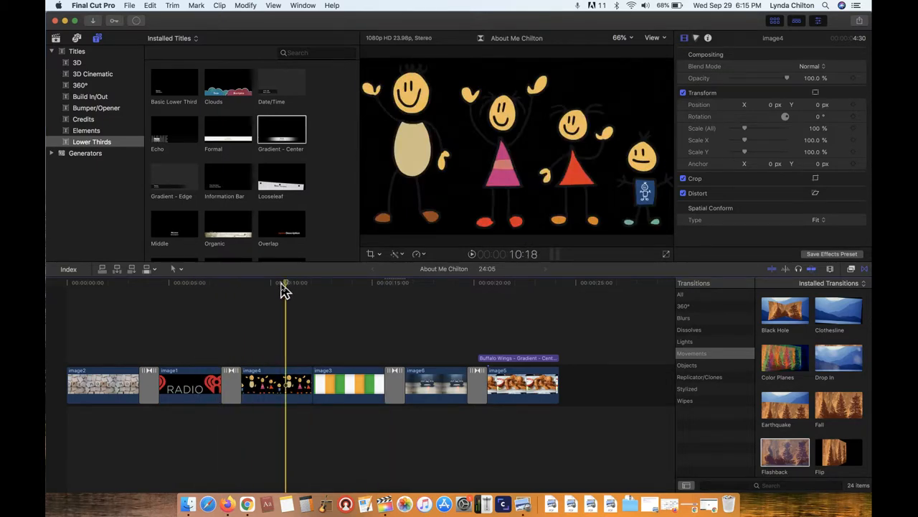
pyautogui.moveTo(287, 285); pyautogui.dragTo(61, 307)
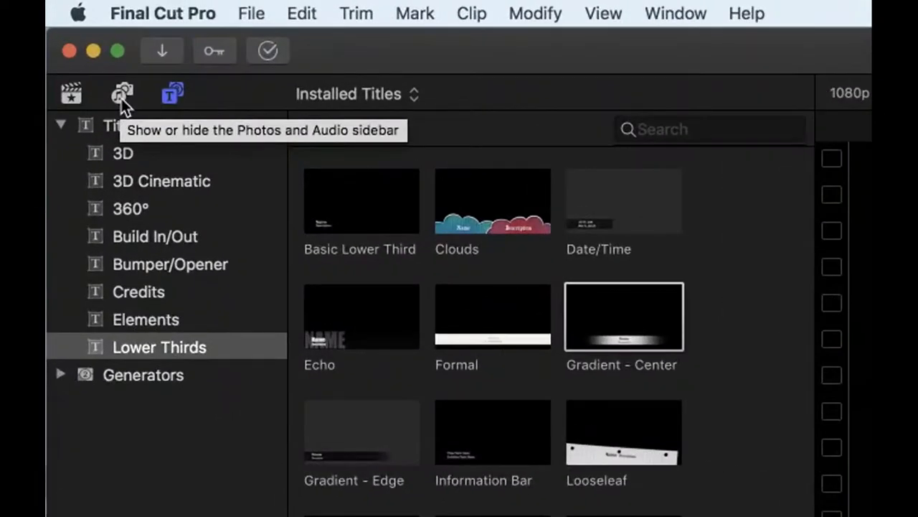
# - Display the Sound Effects library in the Photos and Audio sidebar and list its top-level Effects folder
pyautogui.click(120, 94)
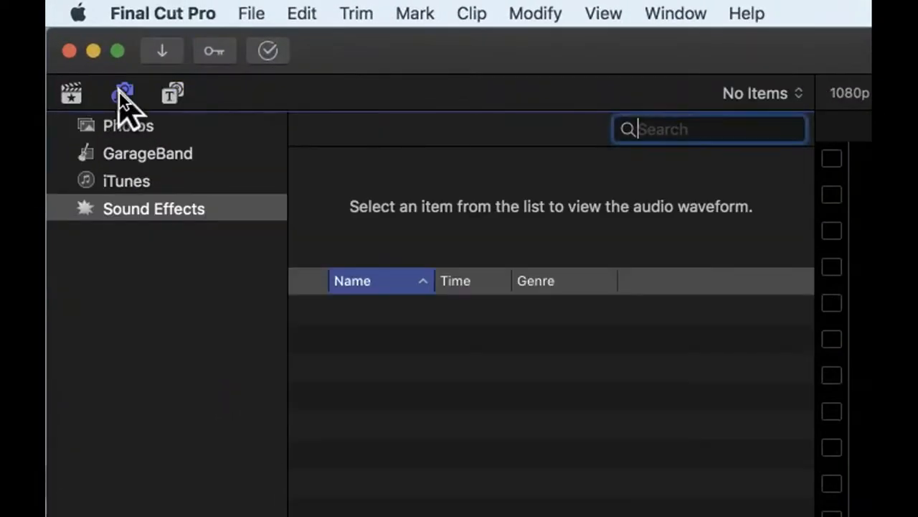
pyautogui.click(126, 207)
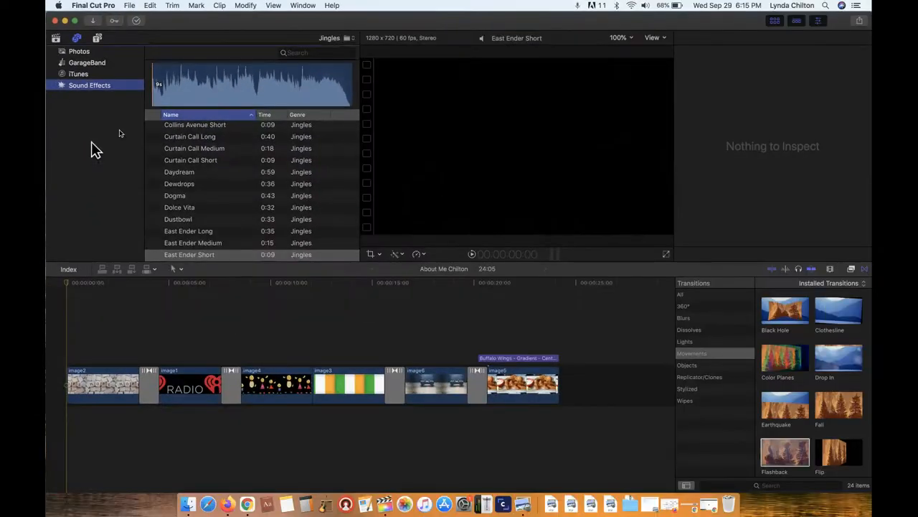
pyautogui.click(350, 39)
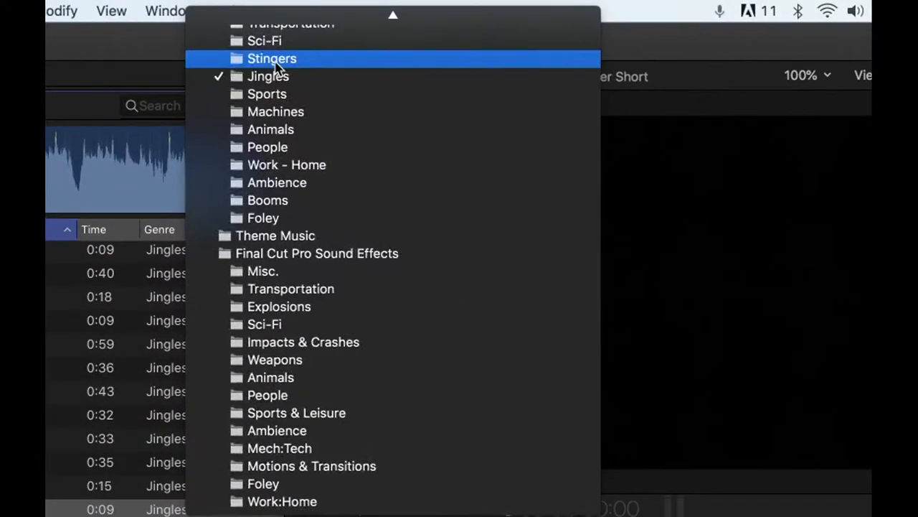
pyautogui.click(227, 16)
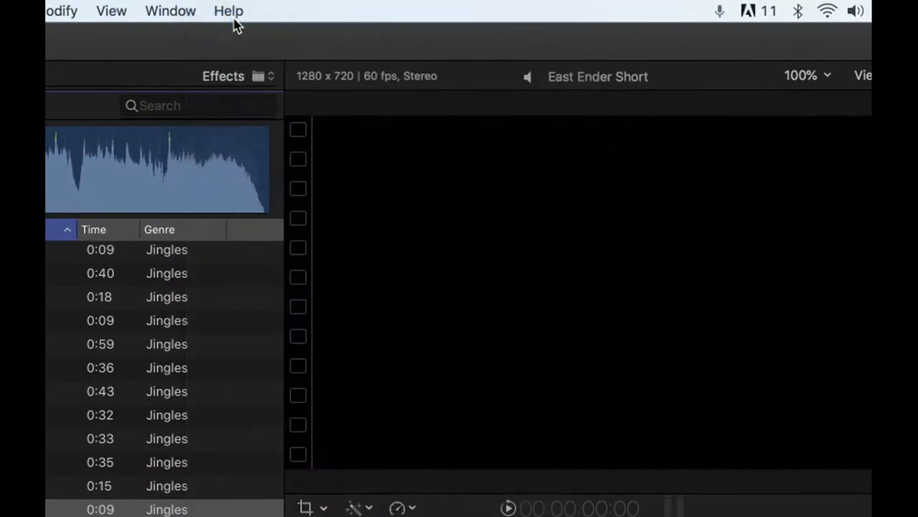
pyautogui.click(255, 77)
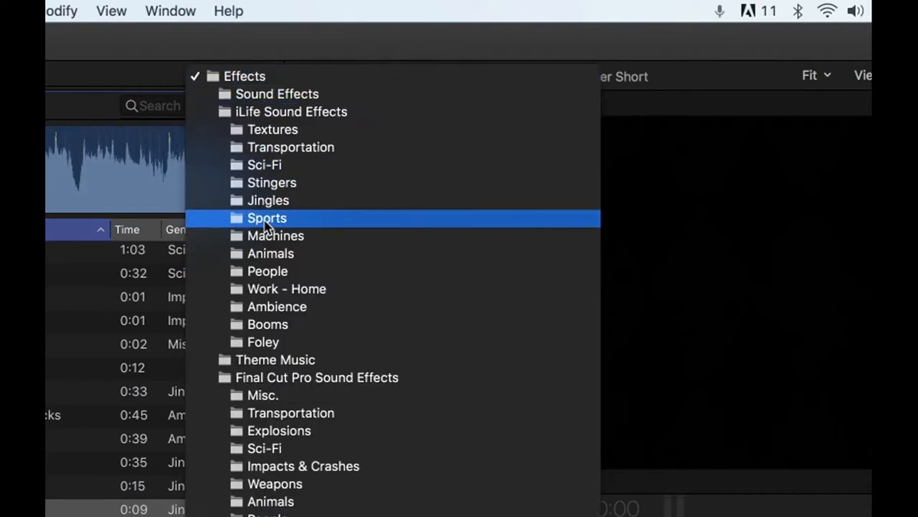
pyautogui.click(217, 78)
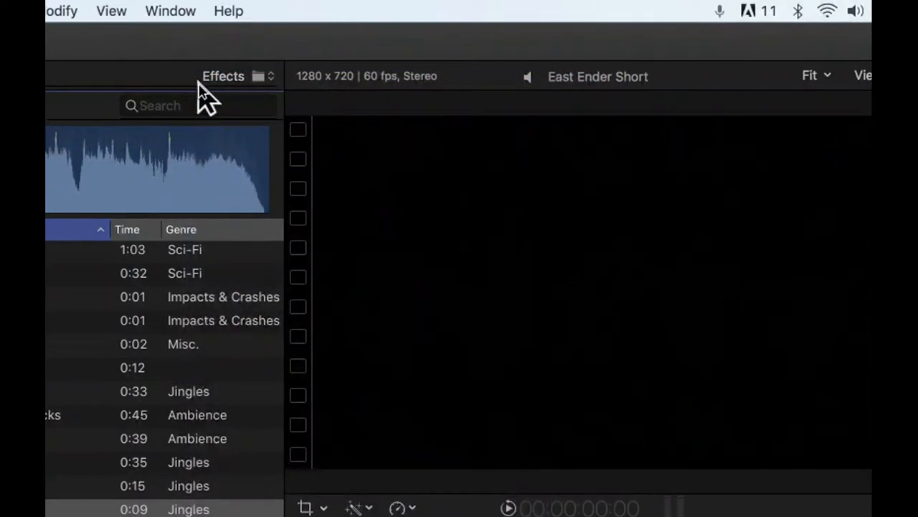
# - Limit the sound effects library to the Jingles category and preview Barbeque Blues Long
pyautogui.click(263, 83)
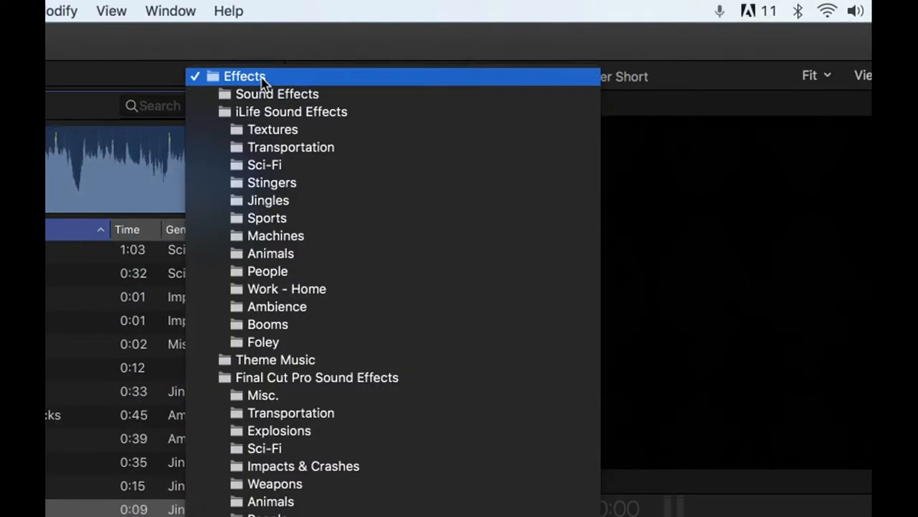
pyautogui.click(279, 200)
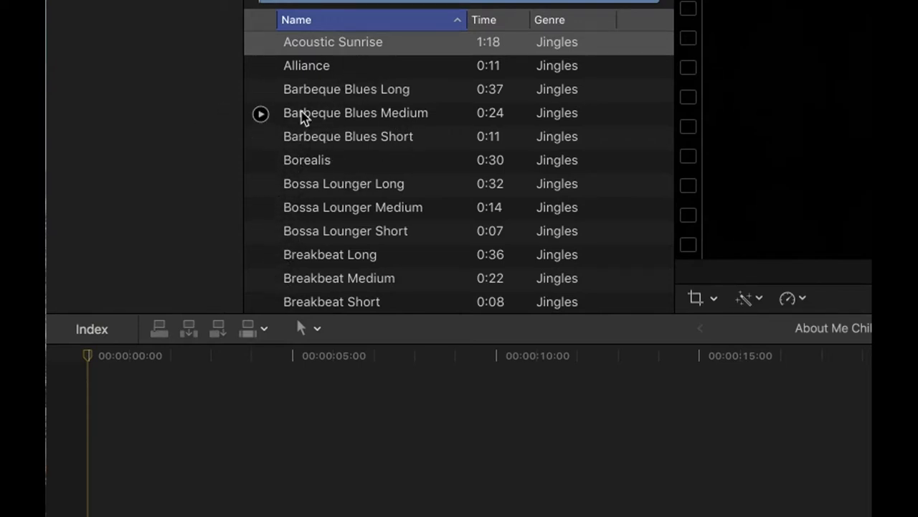
pyautogui.click(261, 90)
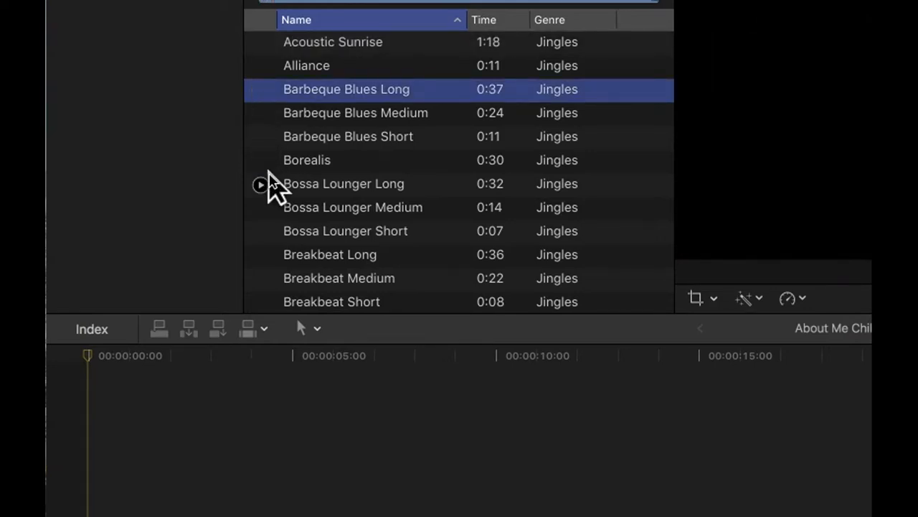
# - Preview the Buddy jingle and attach it beneath image2 at the start of the timeline
pyautogui.scroll(-3, 269, 180)
pyautogui.scroll(-3, 271, 186)
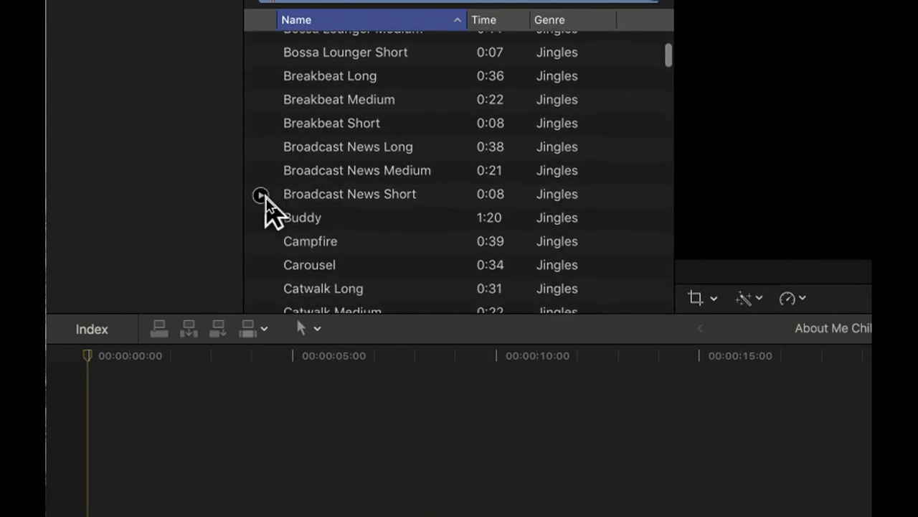
pyautogui.click(260, 219)
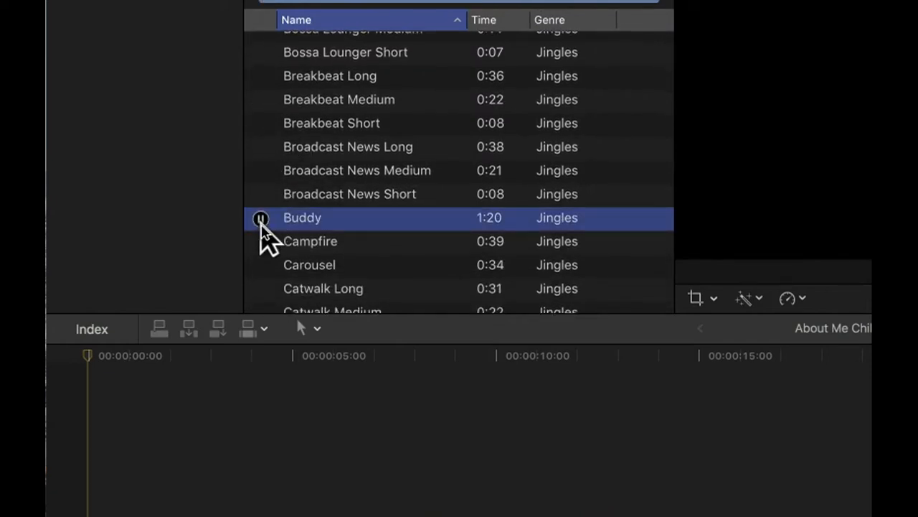
pyautogui.scroll(-4, 287, 163)
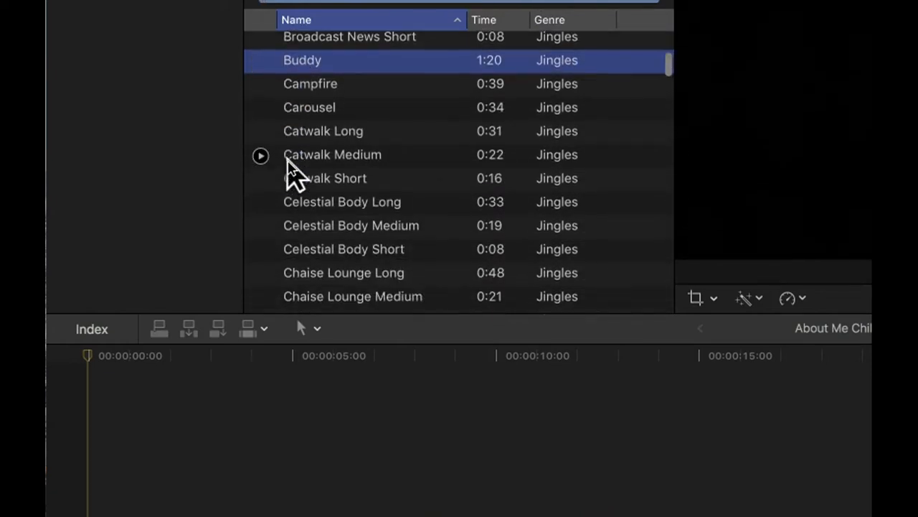
pyautogui.scroll(2, 287, 164)
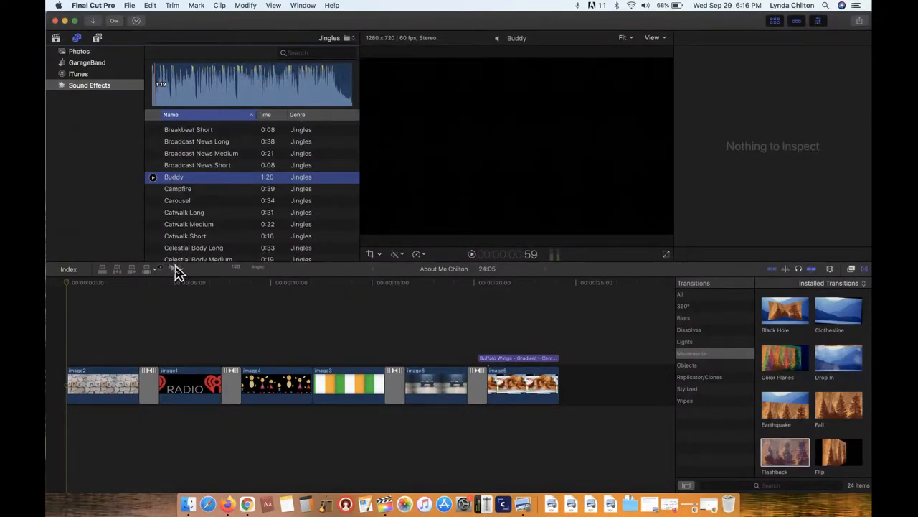
pyautogui.moveTo(178, 271); pyautogui.dragTo(71, 425)
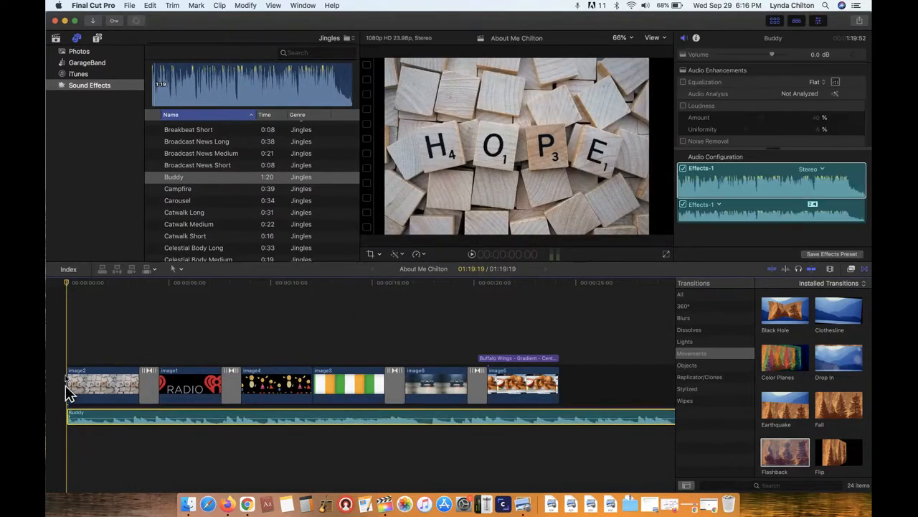
# - Place the playhead at the end of image5 and trim the tail of the Buddy audio to end at about 1:02:22
pyautogui.click(81, 313)
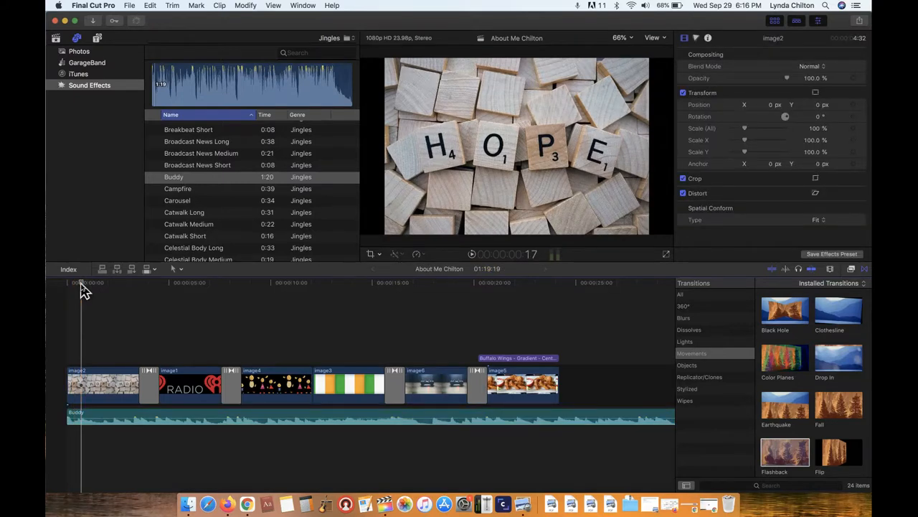
pyautogui.moveTo(81, 284); pyautogui.dragTo(560, 291)
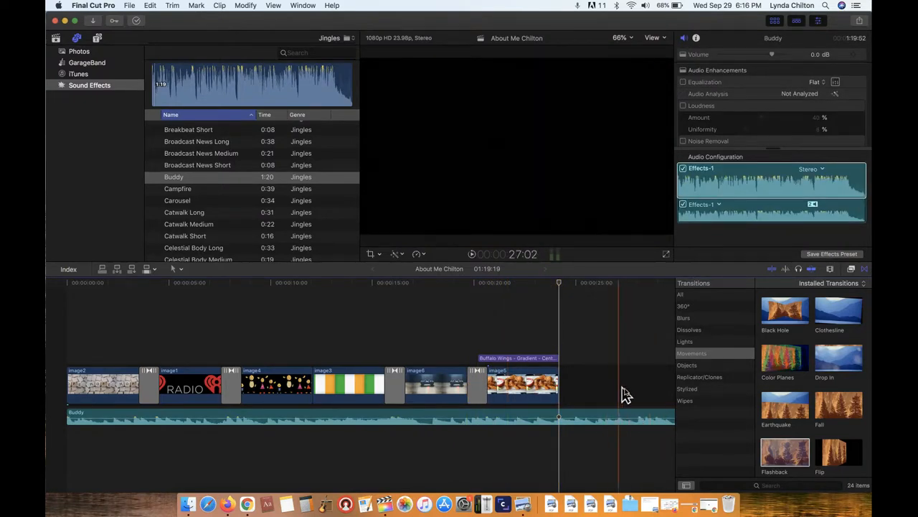
pyautogui.hscroll(10, 496, 336)
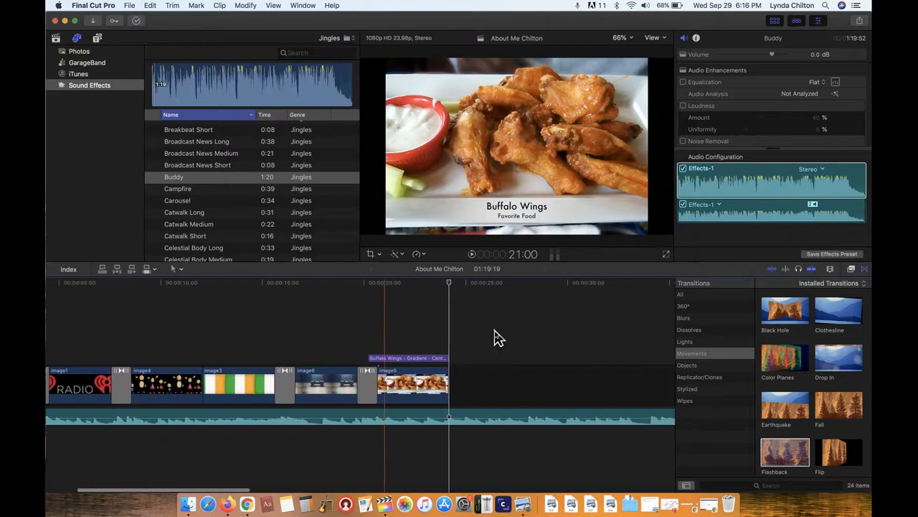
pyautogui.hscroll(10, 496, 337)
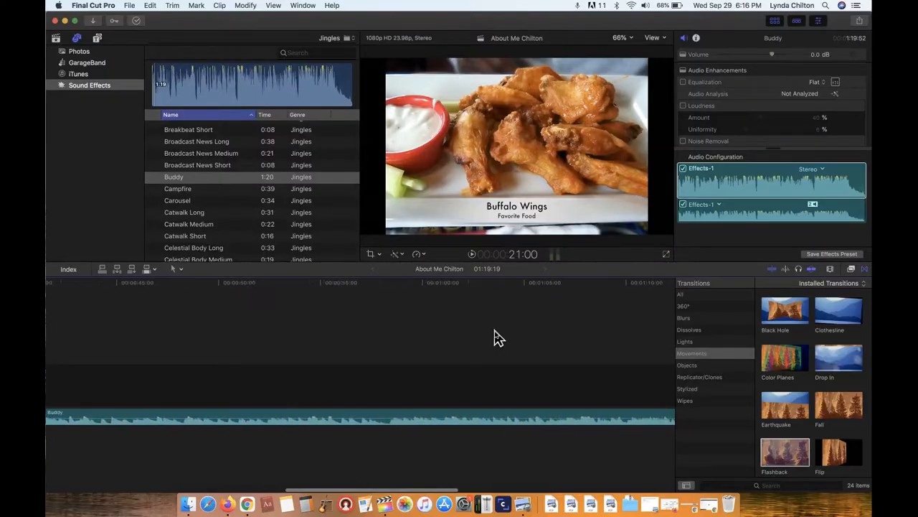
pyautogui.hscroll(6, 498, 337)
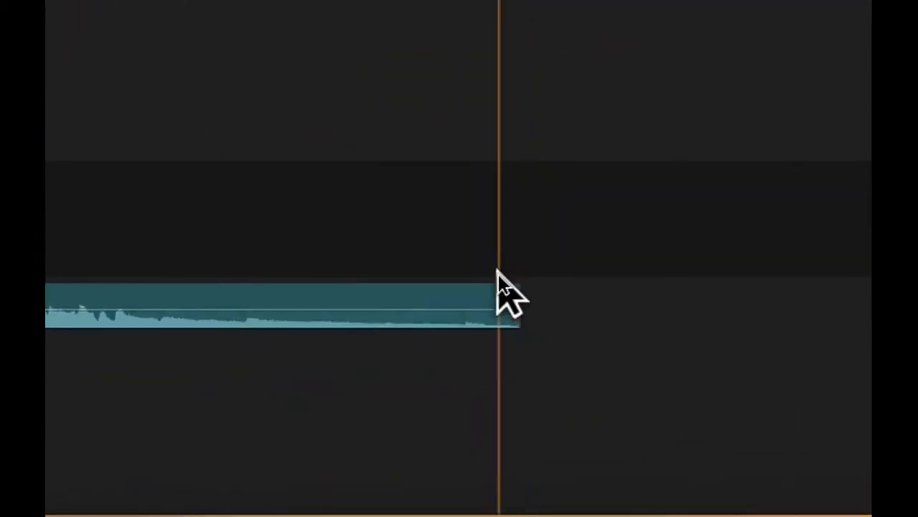
pyautogui.moveTo(520, 298); pyautogui.dragTo(148, 411)
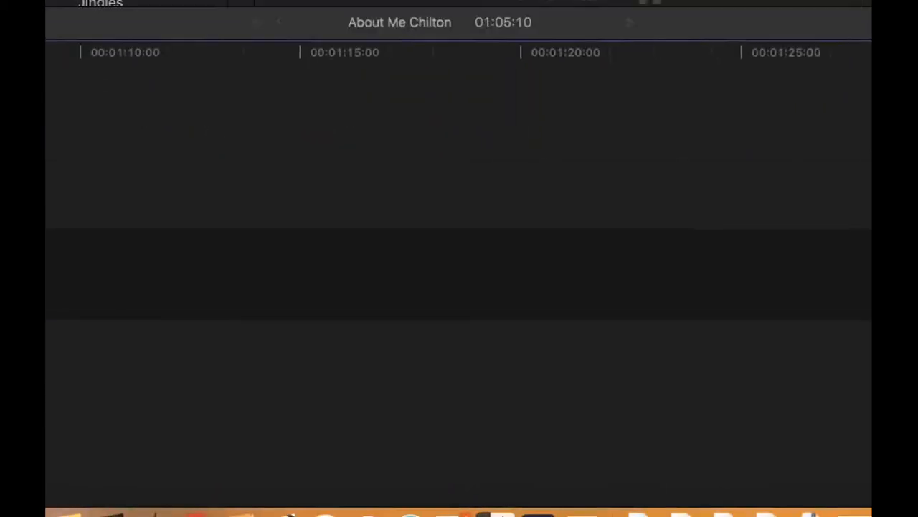
# - Trim the Buddy audio's tail further so it ends at about 42:04
pyautogui.hscroll(-6, 145, 388)
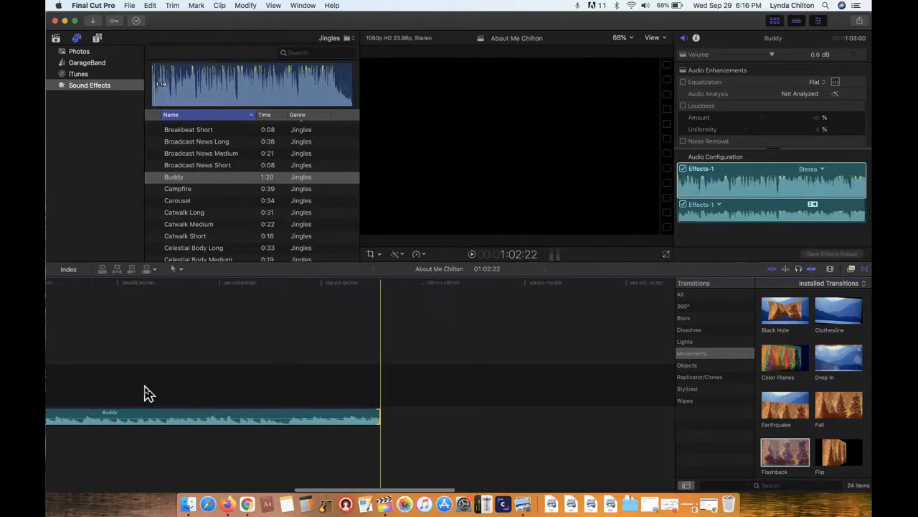
pyautogui.hscroll(-5, 144, 388)
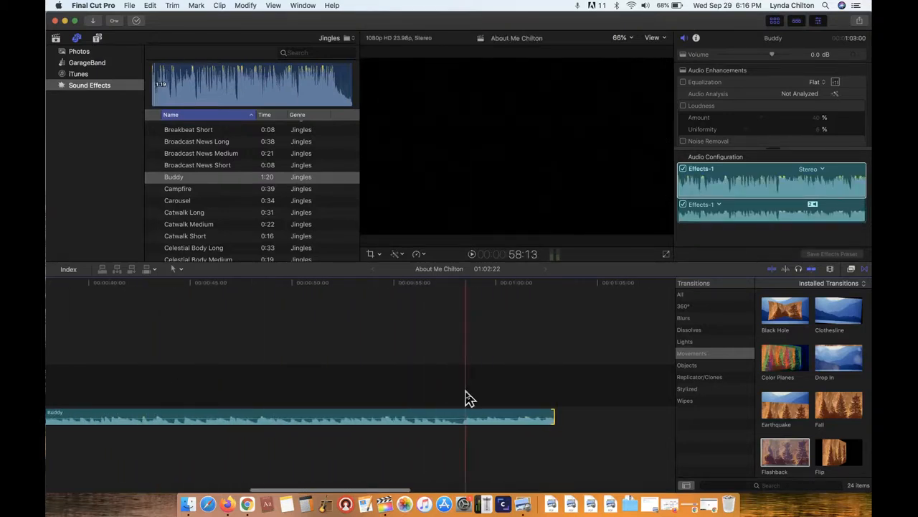
pyautogui.click(560, 418)
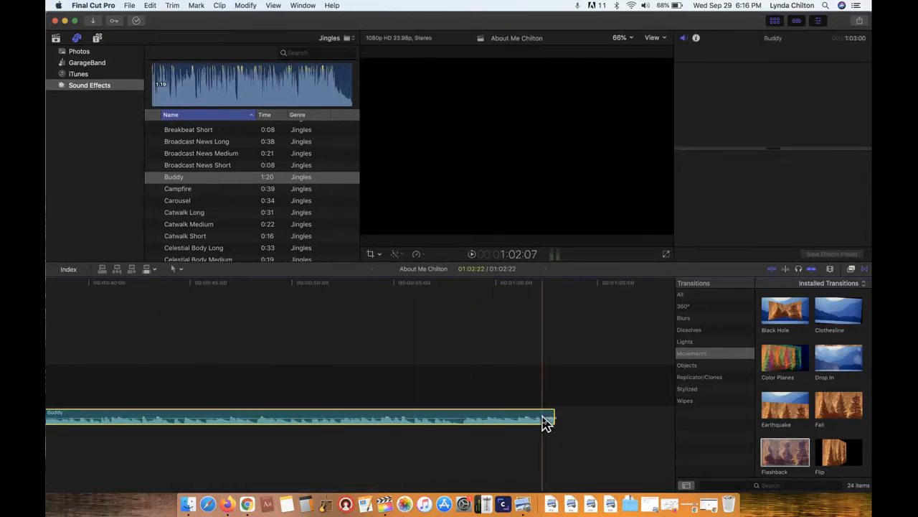
pyautogui.click(559, 421)
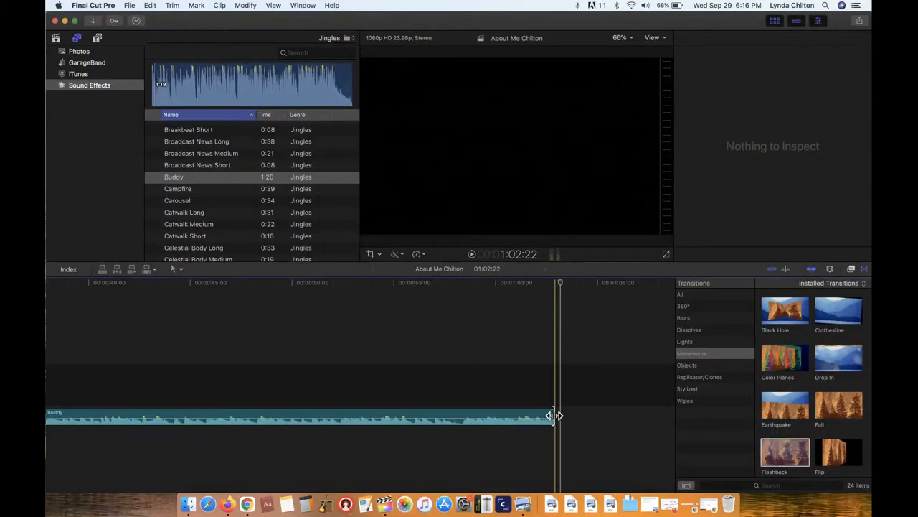
pyautogui.moveTo(554, 415); pyautogui.dragTo(132, 416)
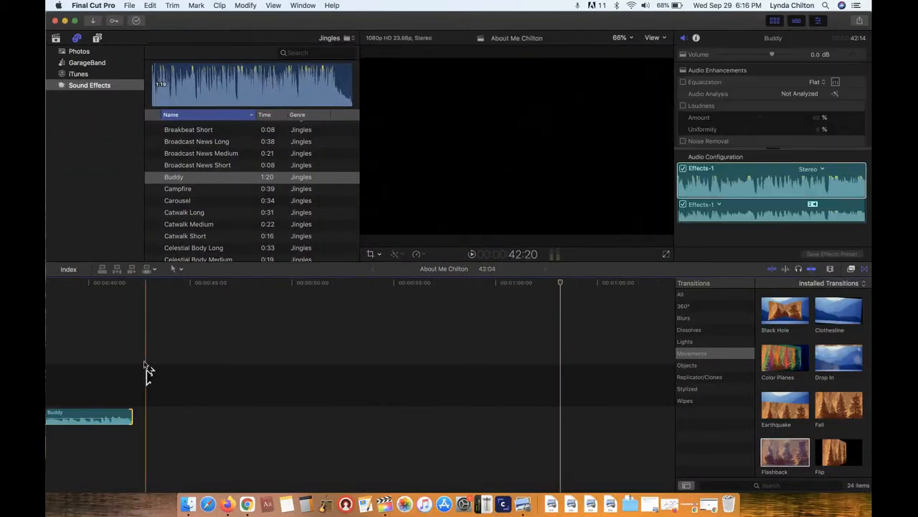
# - Try trimming the Buddy audio back toward the end of image5, and extend it again to end at about 40:06
pyautogui.hscroll(-10, 146, 369)
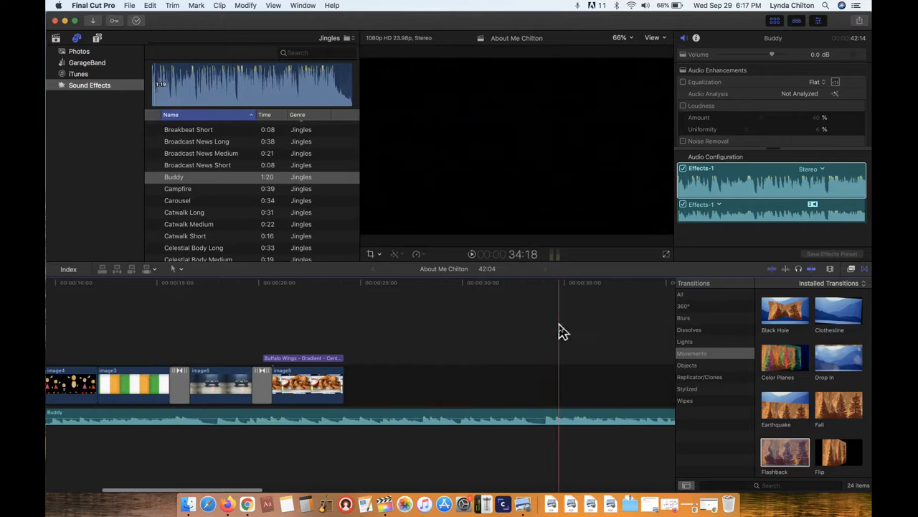
pyautogui.hscroll(3, 498, 357)
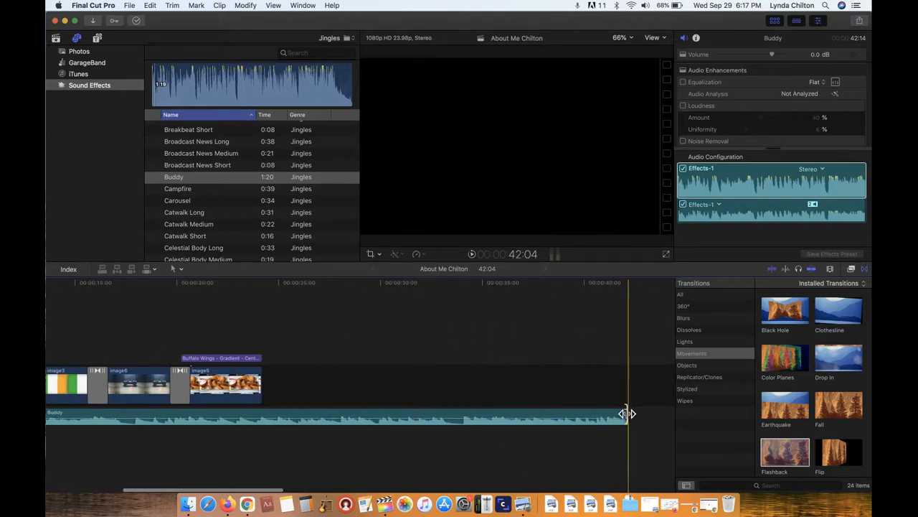
pyautogui.moveTo(626, 413); pyautogui.dragTo(374, 409)
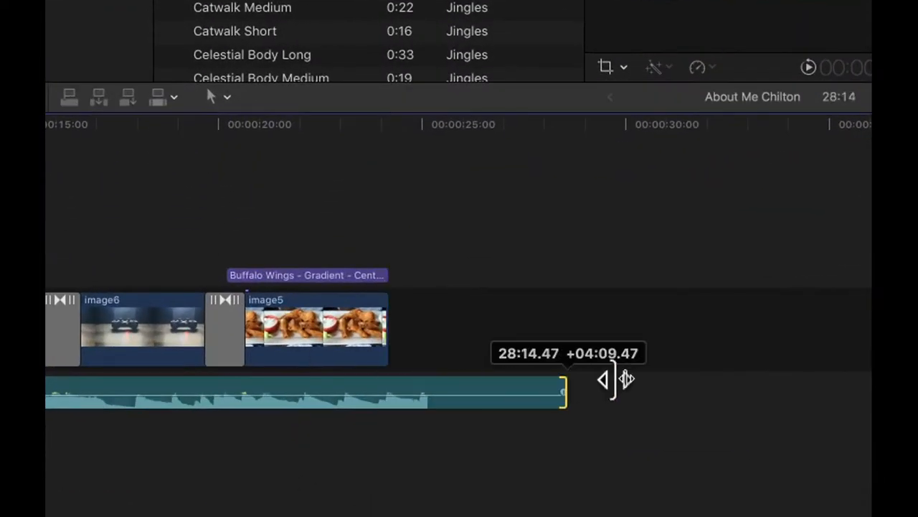
pyautogui.moveTo(612, 380); pyautogui.dragTo(917, 381)
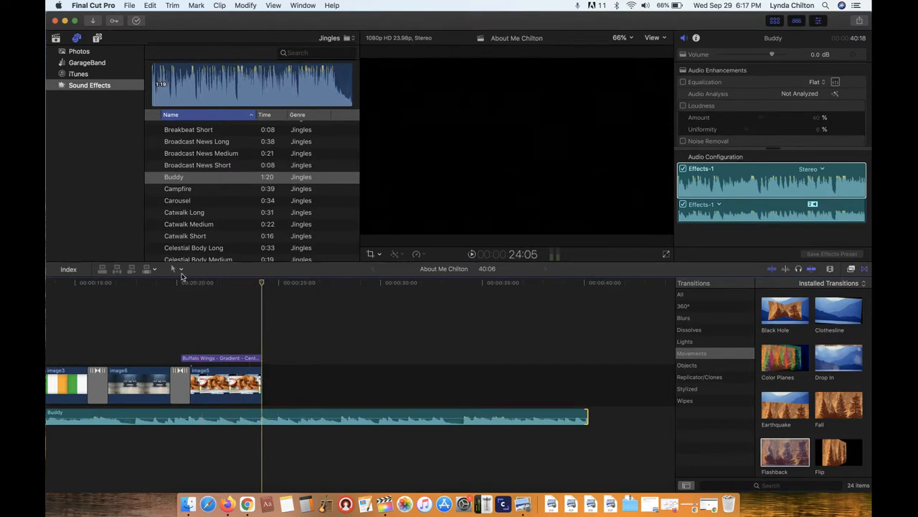
# - Split the Buddy audio with the Blade tool at the playhead, where image5 ends
pyautogui.click(180, 271)
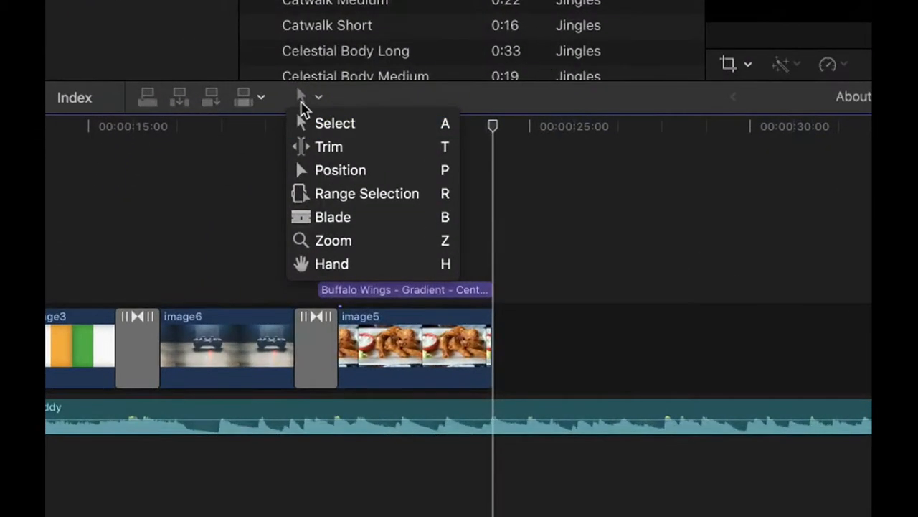
pyautogui.click(329, 217)
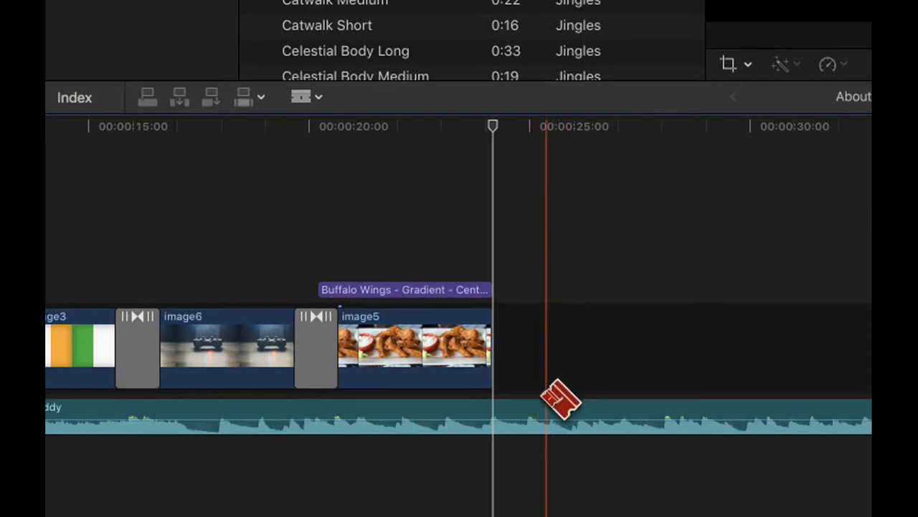
pyautogui.click(499, 419)
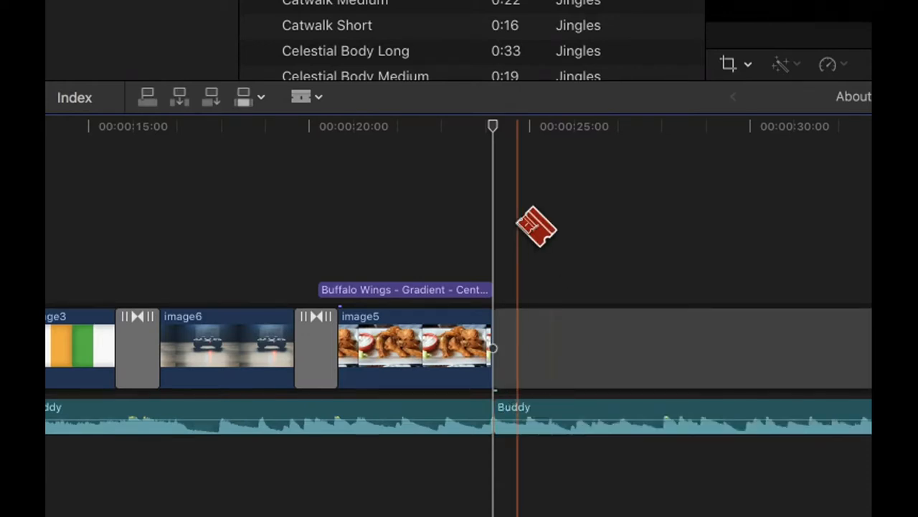
# - Return to the Select tool and delete the Buddy segment after image5 together with the leftover gap clip above it
pyautogui.click(318, 98)
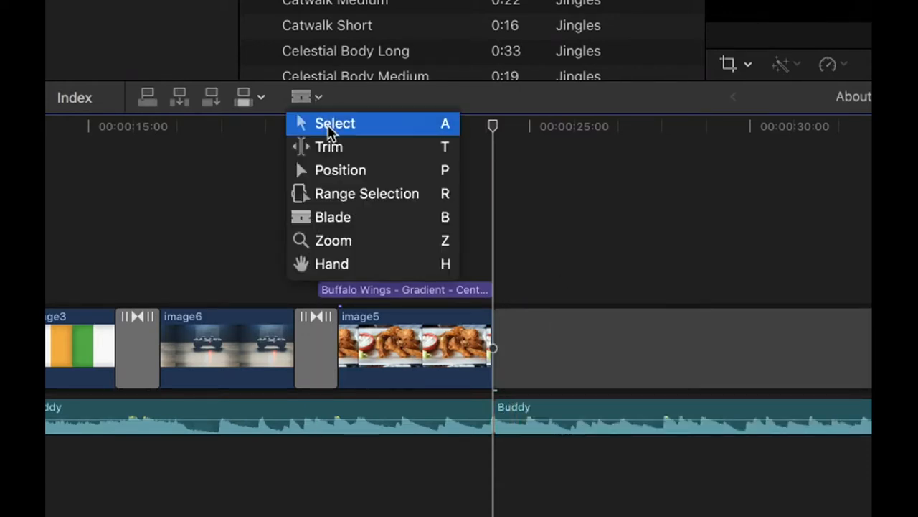
pyautogui.click(329, 126)
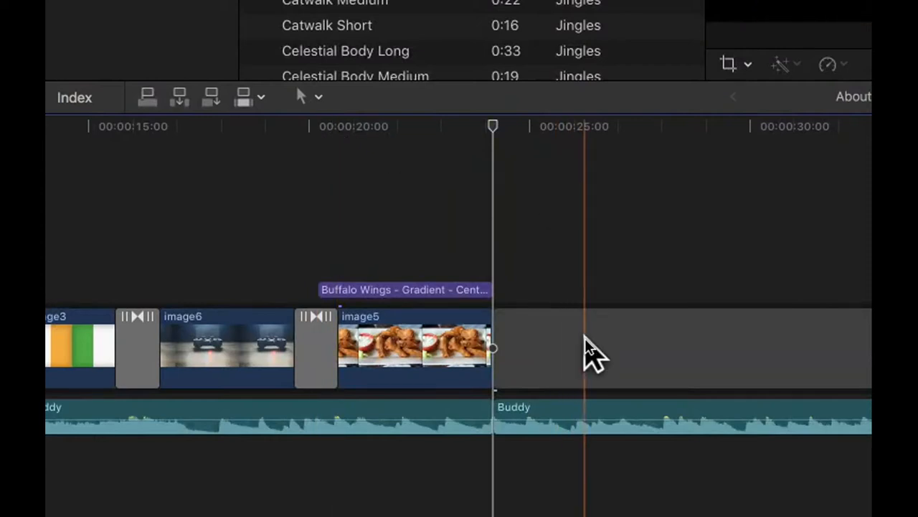
pyautogui.click(558, 413)
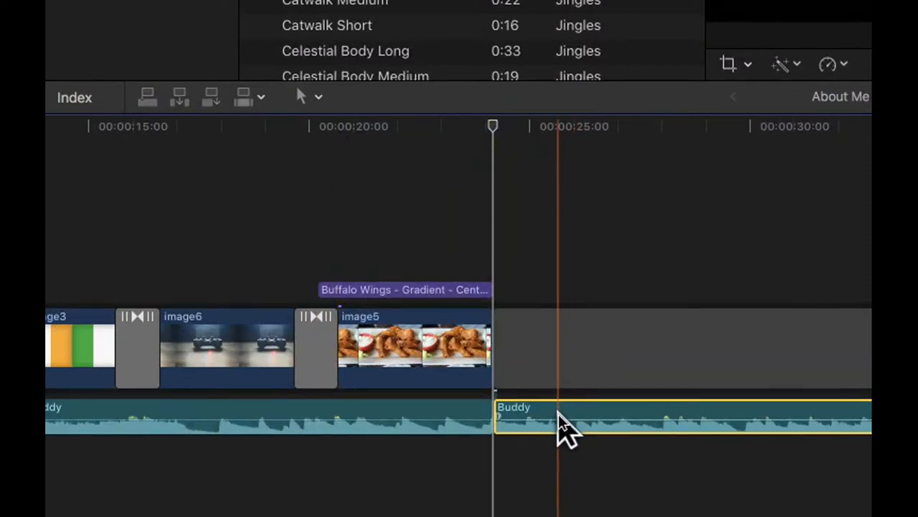
pyautogui.press('Delete')
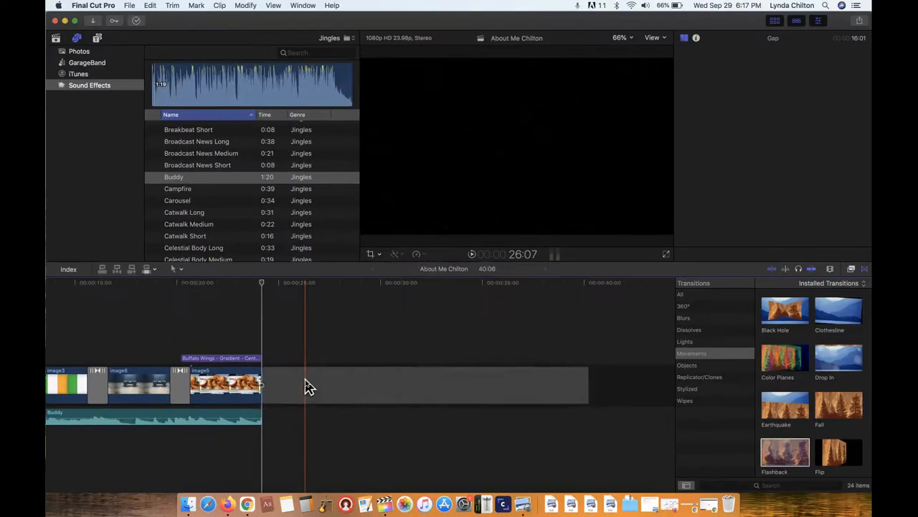
pyautogui.click(589, 350)
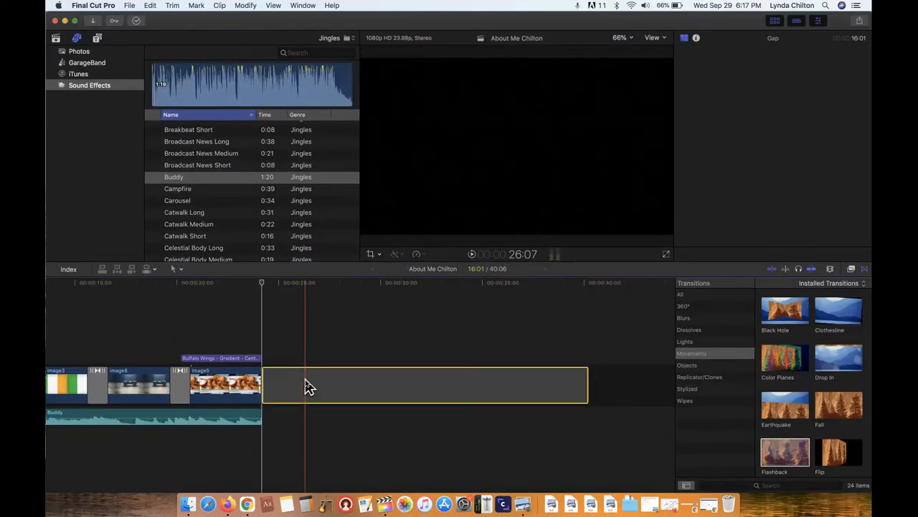
pyautogui.press('Delete')
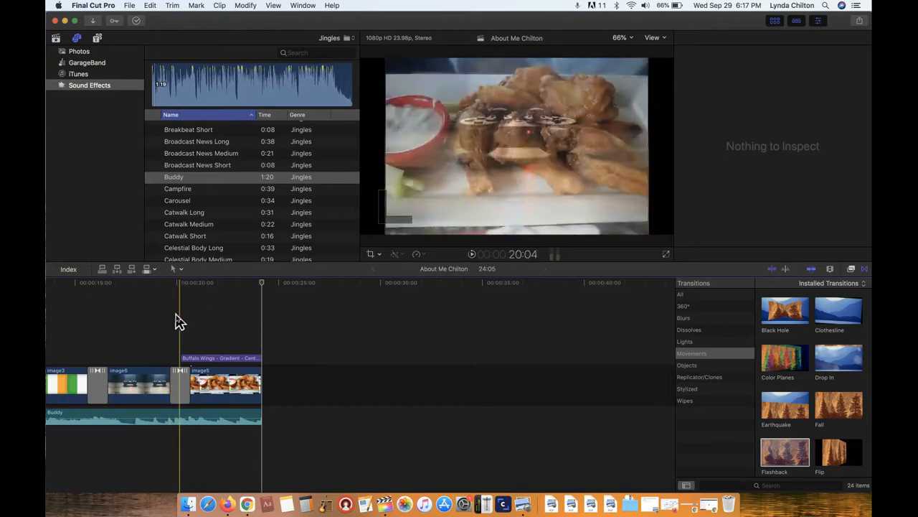
# - Place the playhead at the start of the Buffalo Wings title and fade out the Buddy audio from about image5's start to its end
pyautogui.hscroll(-10, 199, 315)
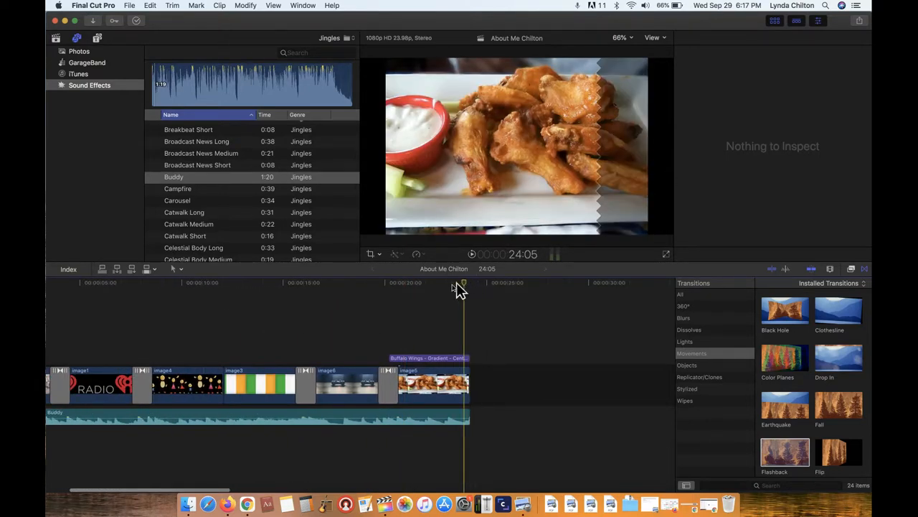
pyautogui.moveTo(453, 283); pyautogui.dragTo(392, 289)
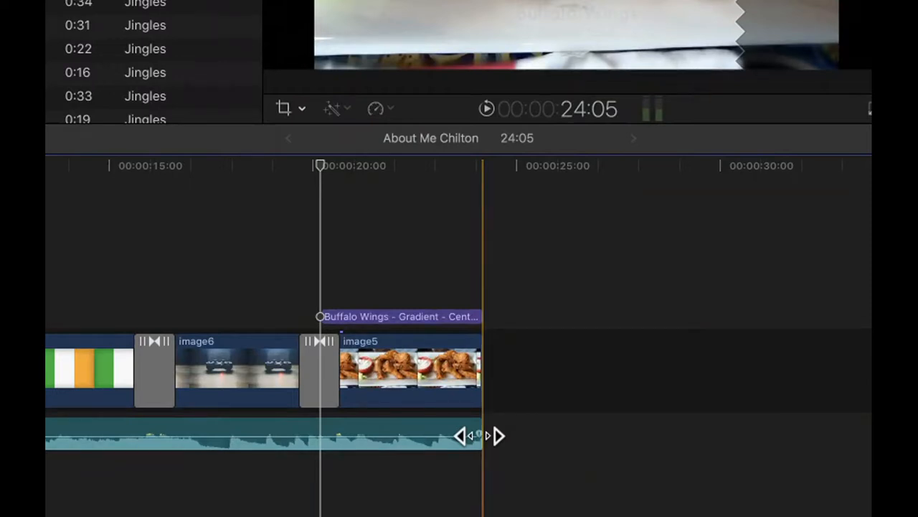
pyautogui.moveTo(477, 435); pyautogui.dragTo(338, 431)
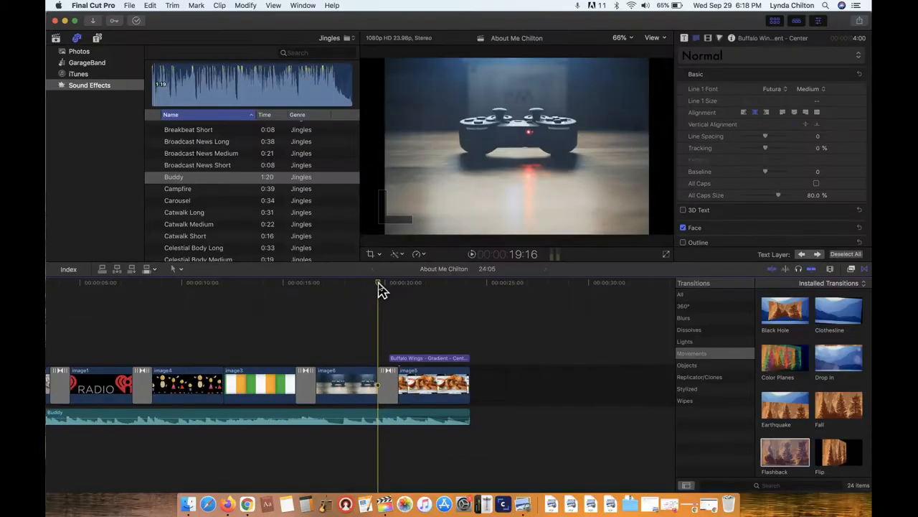
# - Play back the timeline from the start of image5 to check the Buddy fade-out
pyautogui.moveTo(381, 289); pyautogui.dragTo(400, 291)
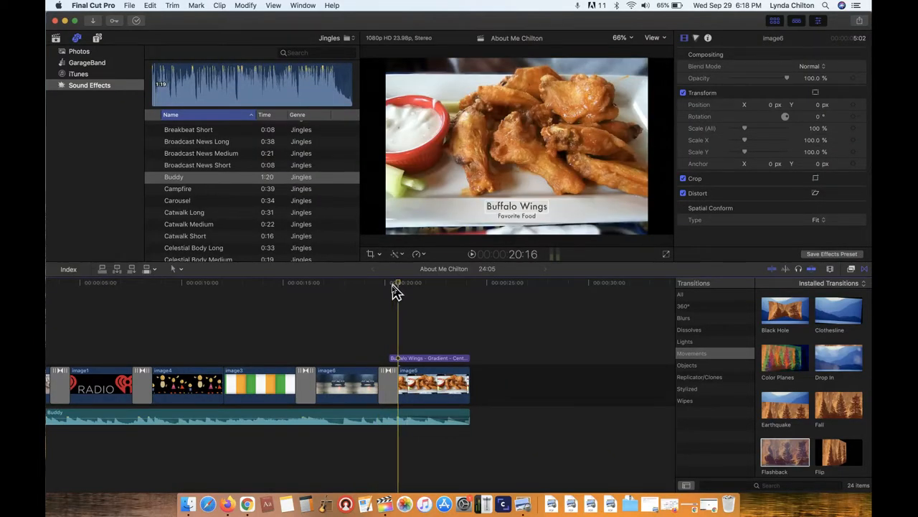
pyautogui.press('space')
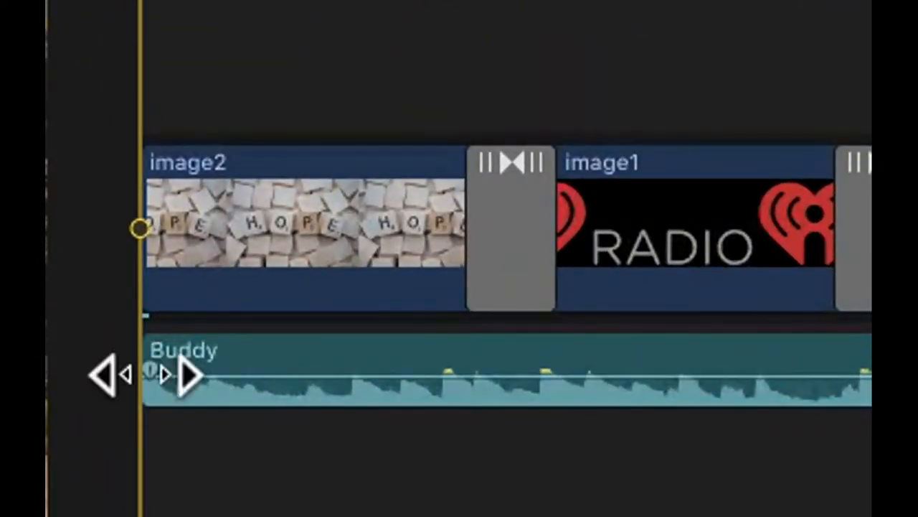
# - Fade in the Buddy audio from its start to about image2's end, play the opening, and return the playhead to the beginning
pyautogui.moveTo(148, 371); pyautogui.dragTo(457, 366)
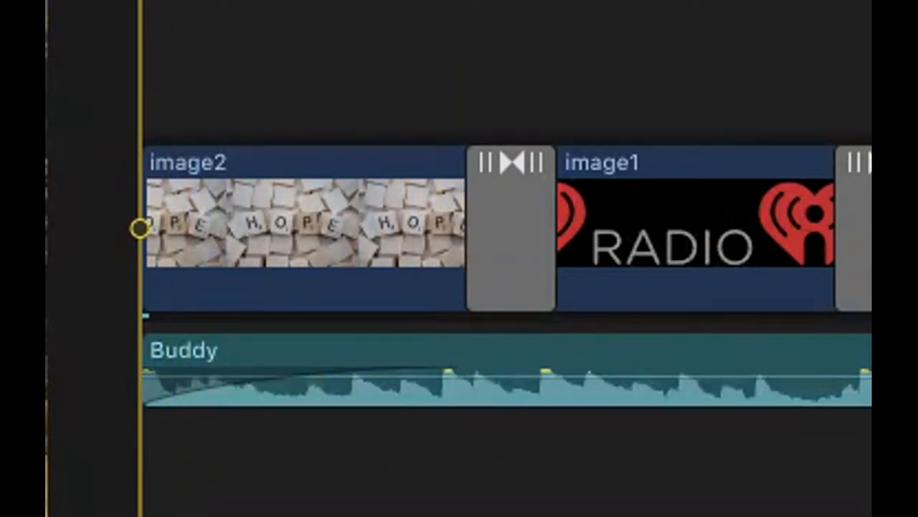
pyautogui.press('space')
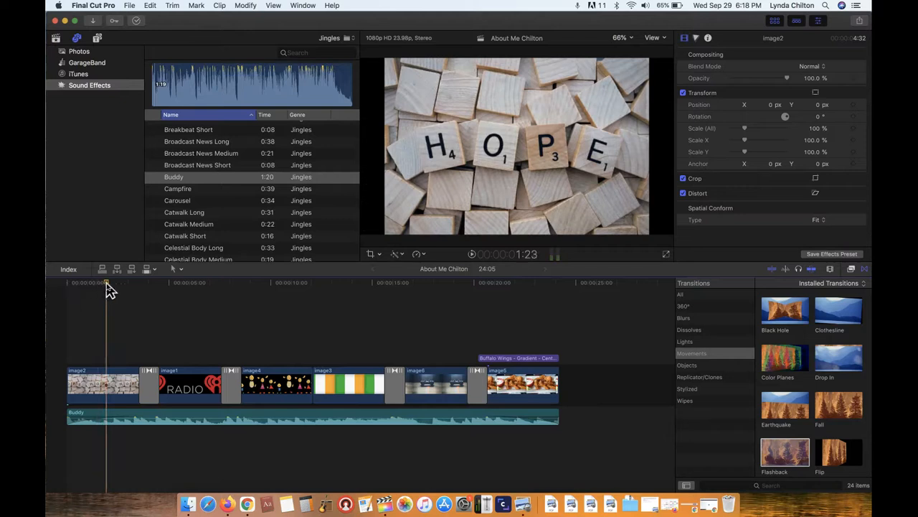
pyautogui.moveTo(107, 285); pyautogui.dragTo(66, 291)
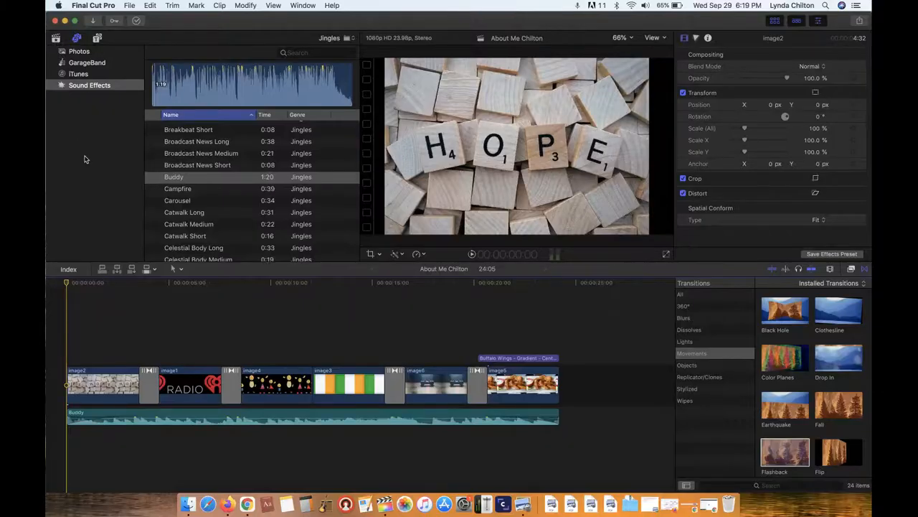
# - Show the library clips in the browser, and turn on the Ken Burns crop for image2
pyautogui.click(57, 38)
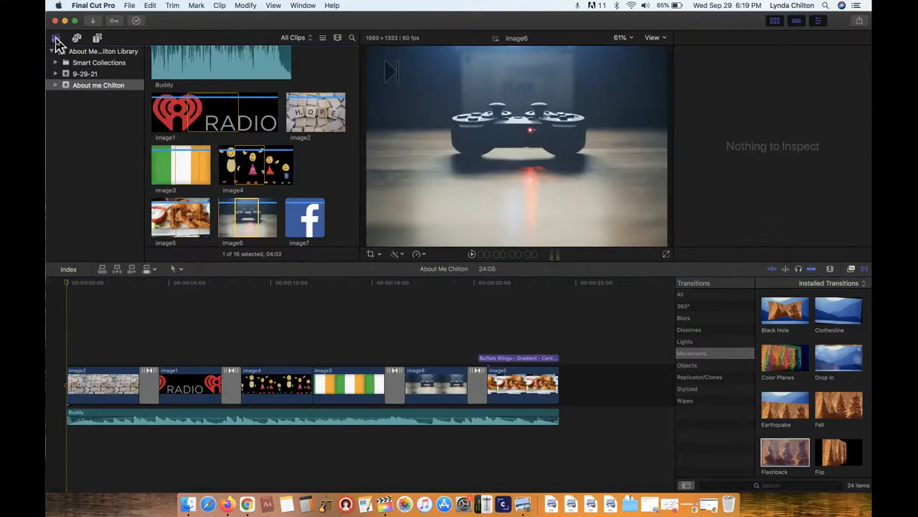
pyautogui.click(101, 393)
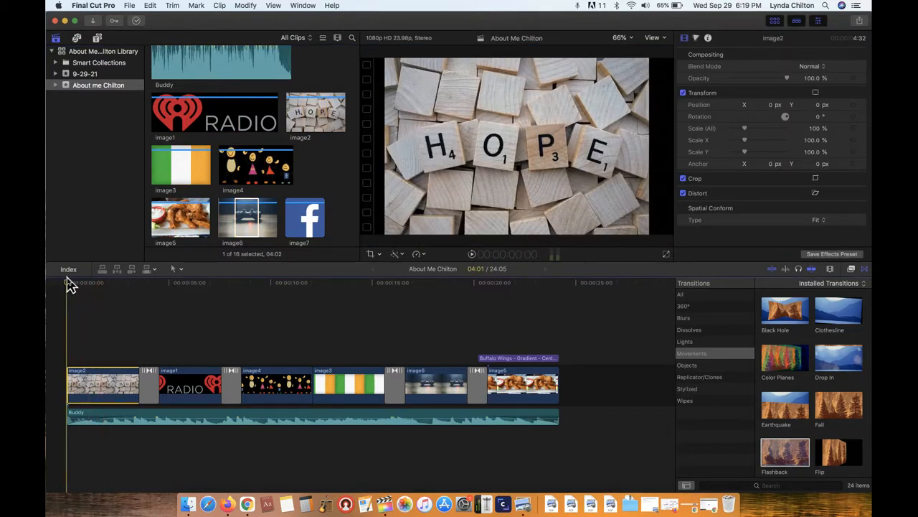
pyautogui.moveTo(69, 288); pyautogui.dragTo(108, 290)
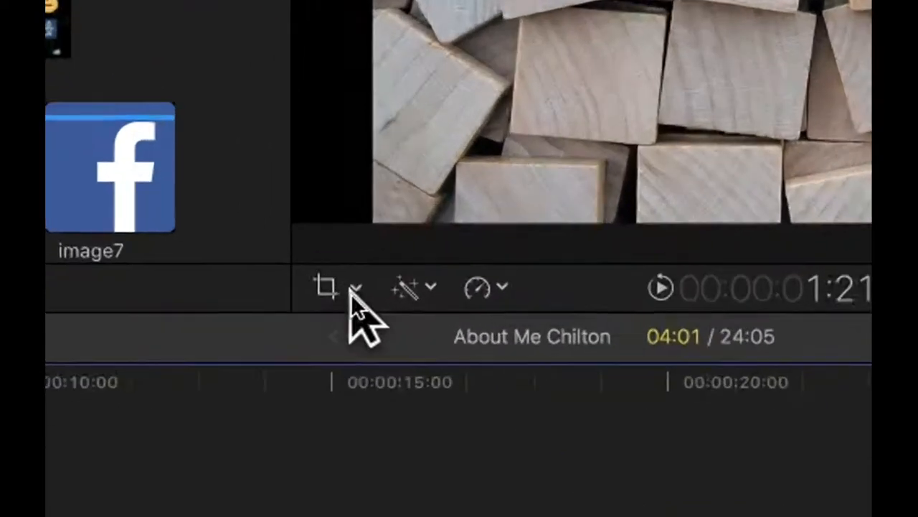
pyautogui.click(380, 255)
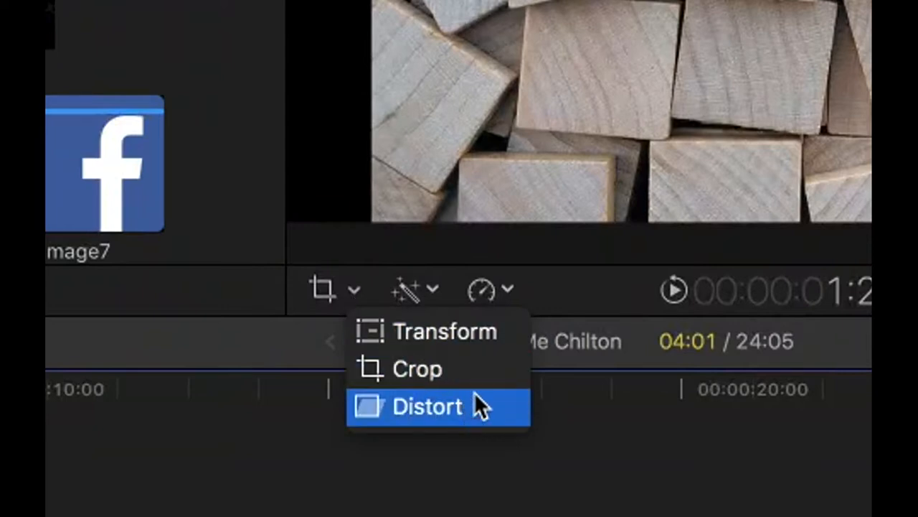
pyautogui.click(434, 370)
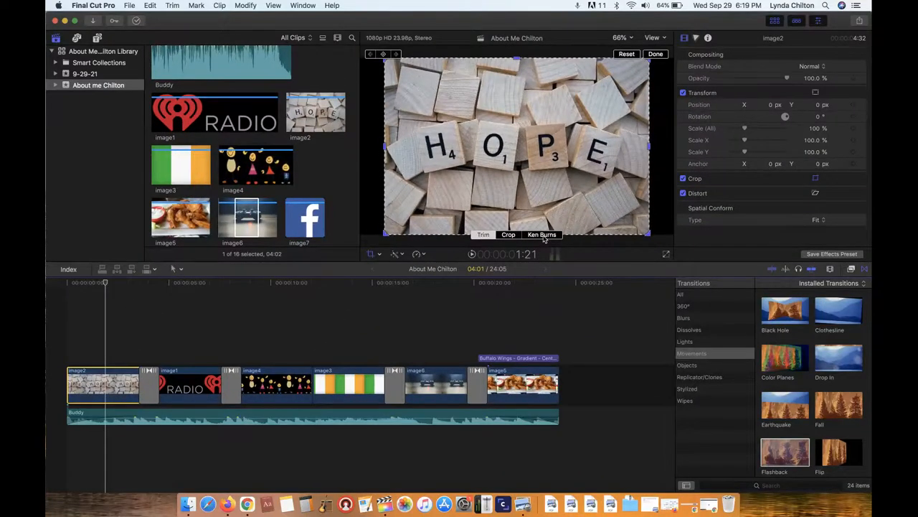
pyautogui.click(544, 236)
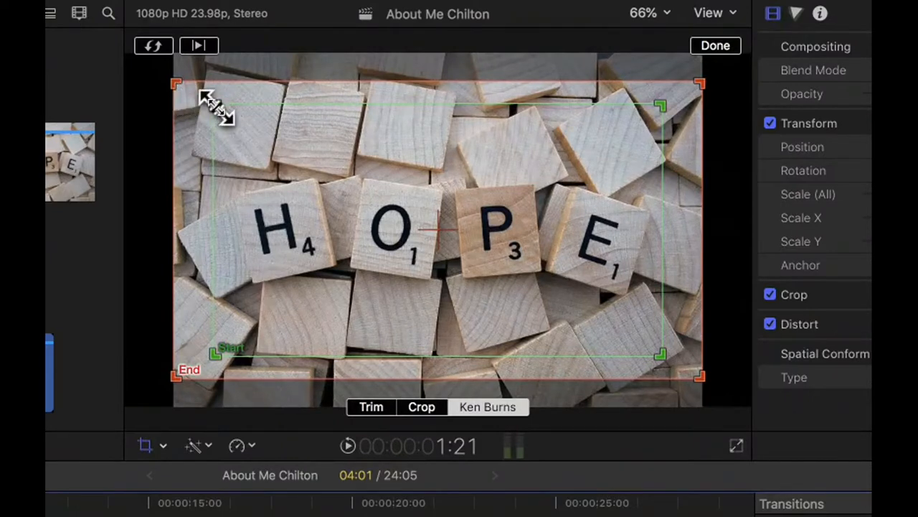
# - Reposition and resize image2's Ken Burns Start frame to surround nearly the whole HOPE picture
pyautogui.moveTo(216, 109); pyautogui.dragTo(411, 200)
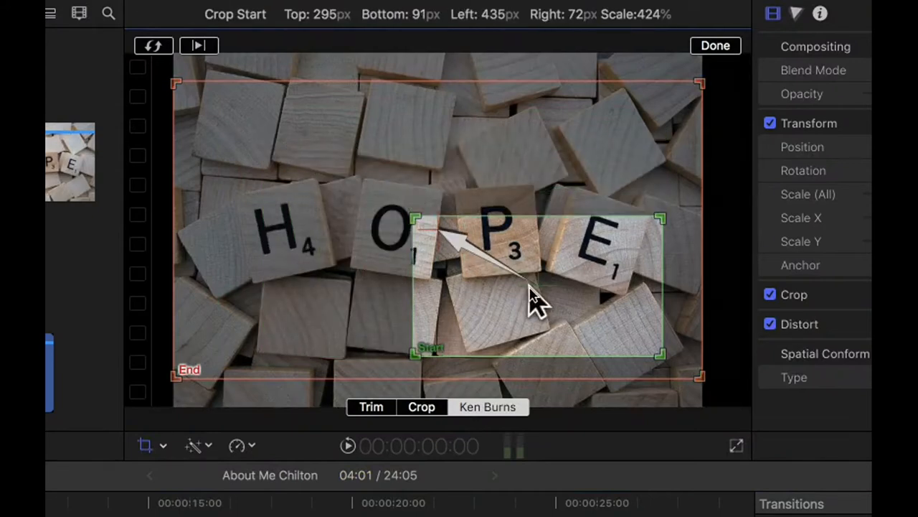
pyautogui.moveTo(529, 291); pyautogui.dragTo(281, 140)
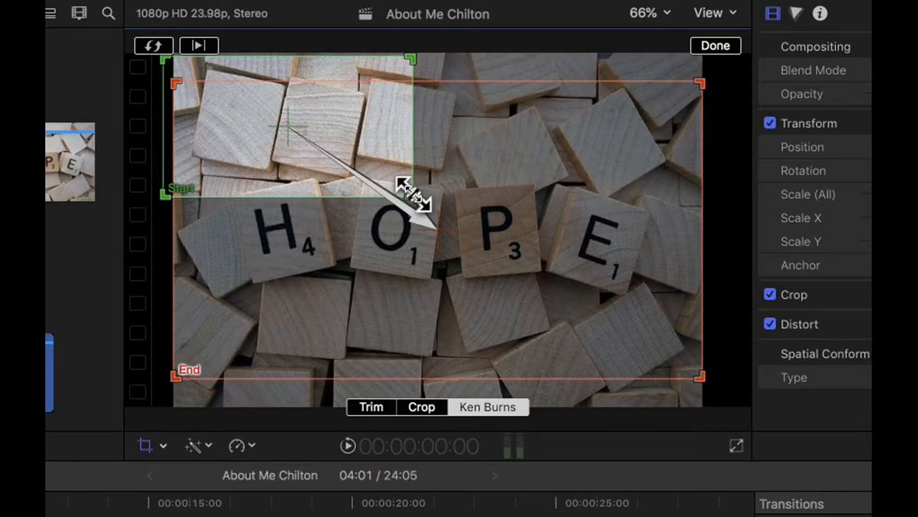
pyautogui.moveTo(412, 197); pyautogui.dragTo(631, 368)
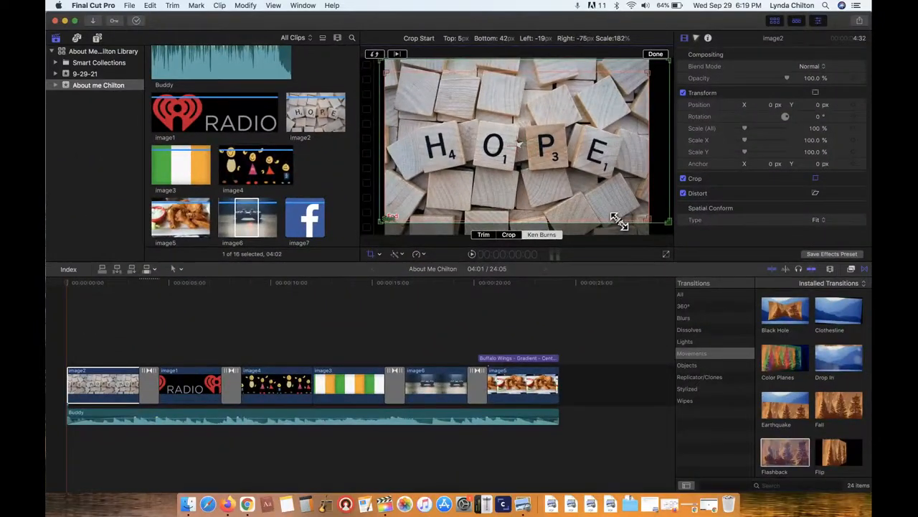
pyautogui.moveTo(614, 217); pyautogui.dragTo(646, 205)
pyautogui.click(649, 221)
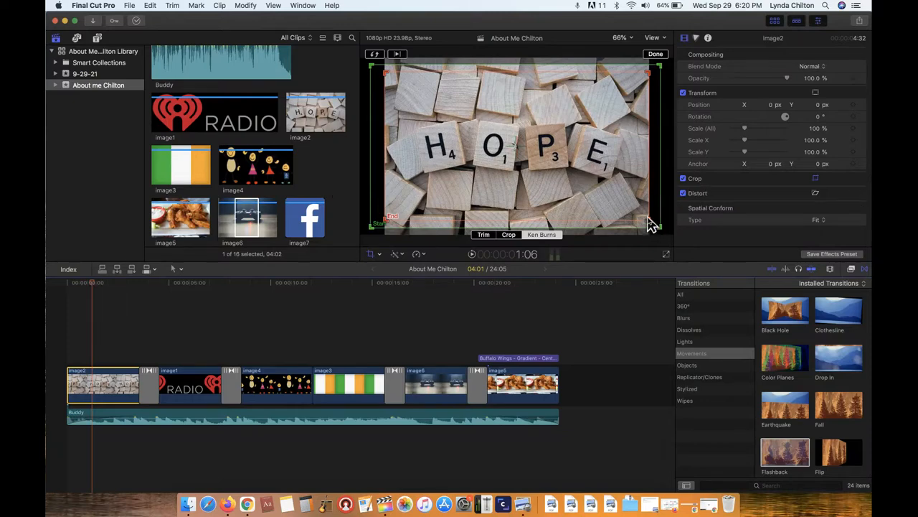
# - Shrink image2's Ken Burns End frame tightly around the HOPE letters, apply the effect, and play the clip from the beginning
pyautogui.moveTo(643, 216); pyautogui.dragTo(572, 172)
pyautogui.moveTo(492, 145); pyautogui.dragTo(538, 166)
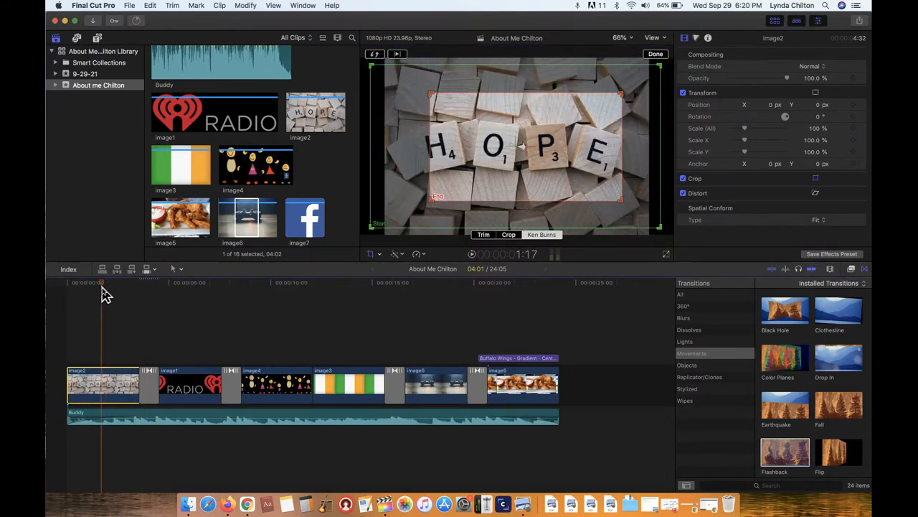
pyautogui.moveTo(428, 203); pyautogui.dragTo(410, 212)
pyautogui.moveTo(467, 189)
pyautogui.mouseDown()
pyautogui.moveTo(449, 168)
pyautogui.moveTo(473, 168)
pyautogui.moveTo(432, 201)
pyautogui.moveTo(468, 189)
pyautogui.mouseUp()
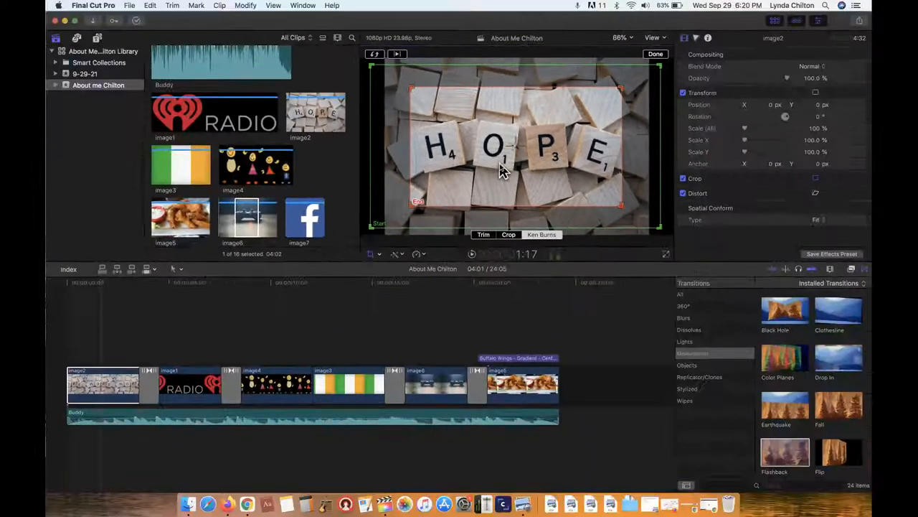
pyautogui.click(656, 54)
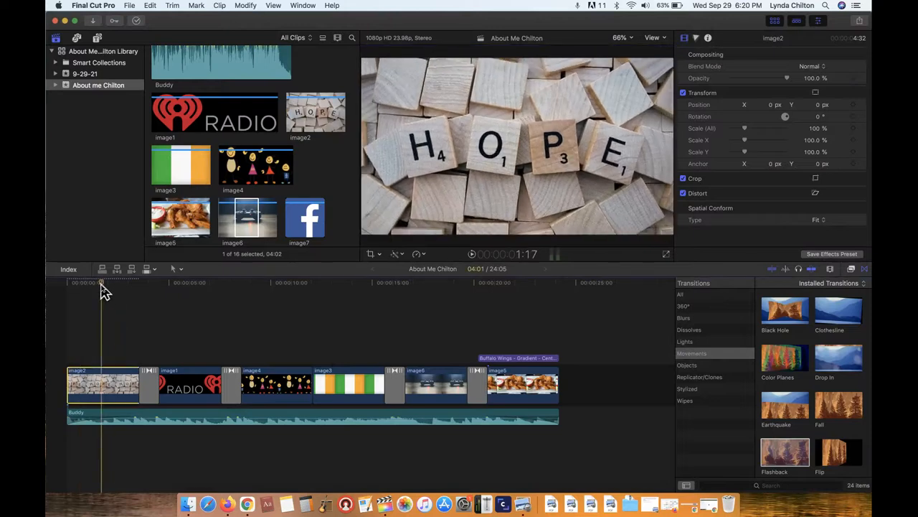
pyautogui.click(69, 287)
pyautogui.press('space')
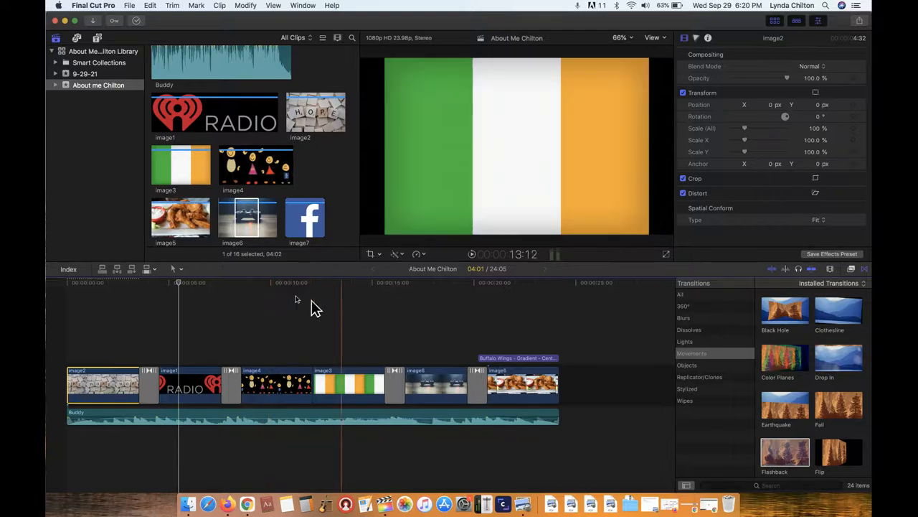
# - Turn on Ken Burns for image4 and set its End frame closely around the face of the figure in the red dress
pyautogui.click(276, 285)
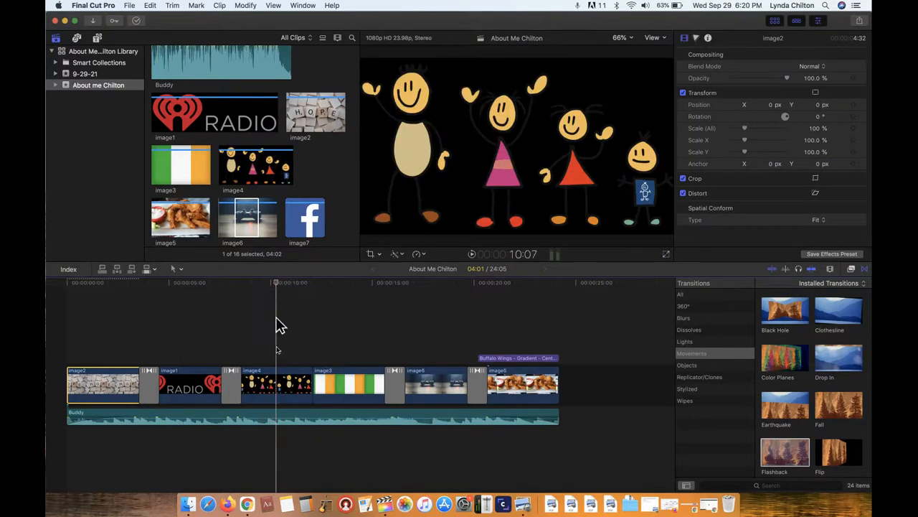
pyautogui.click(281, 388)
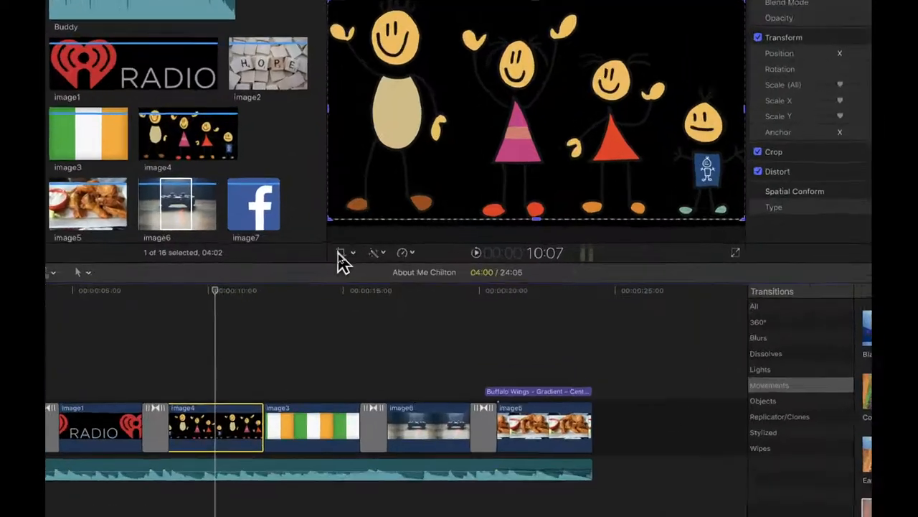
pyautogui.click(370, 254)
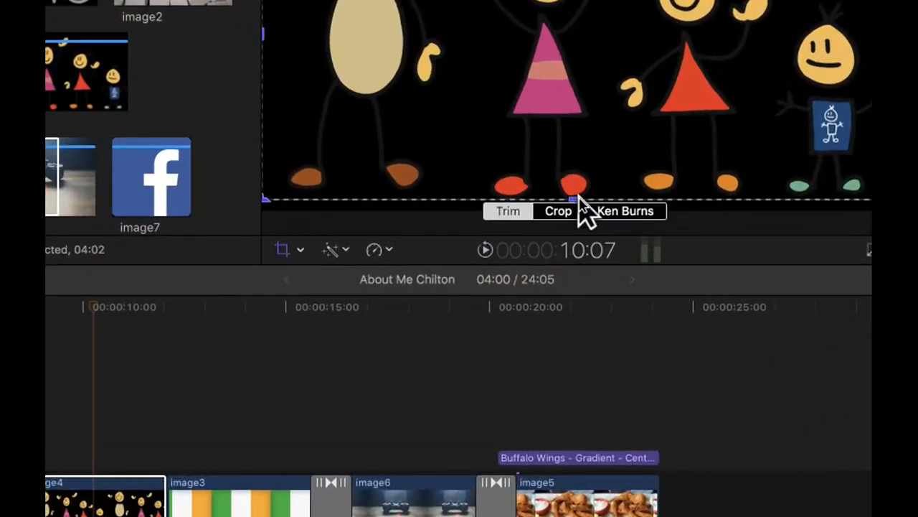
pyautogui.click(626, 211)
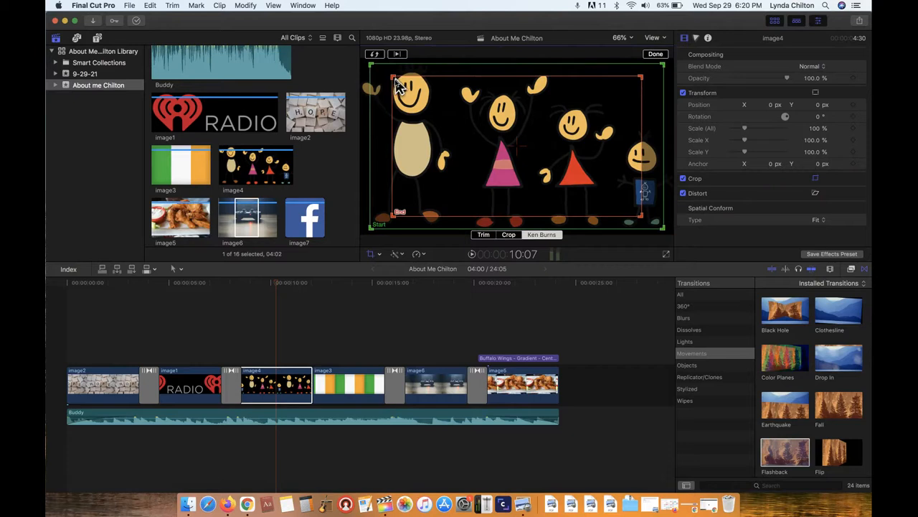
pyautogui.moveTo(393, 79); pyautogui.dragTo(535, 132)
pyautogui.moveTo(590, 192); pyautogui.dragTo(575, 136)
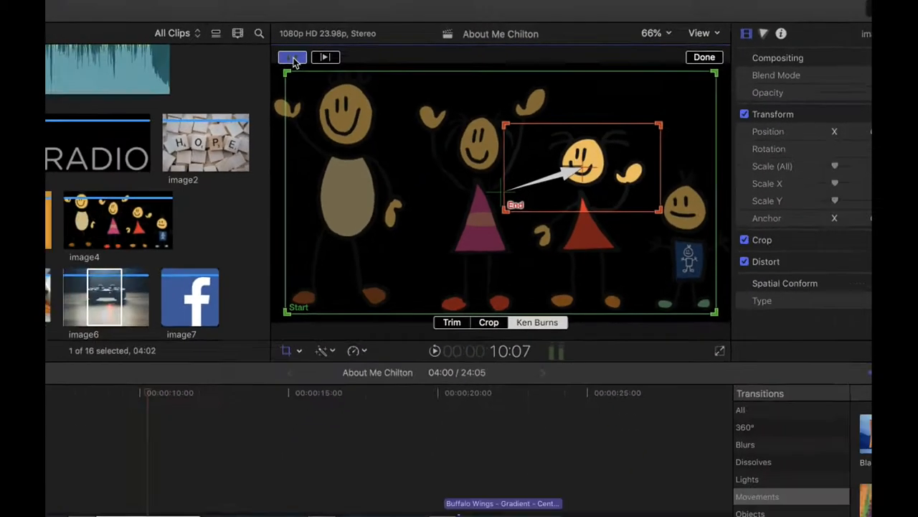
# - Swap image4's Ken Burns Start and End frames so it zooms out, apply the effect, and play the clip
pyautogui.click(199, 62)
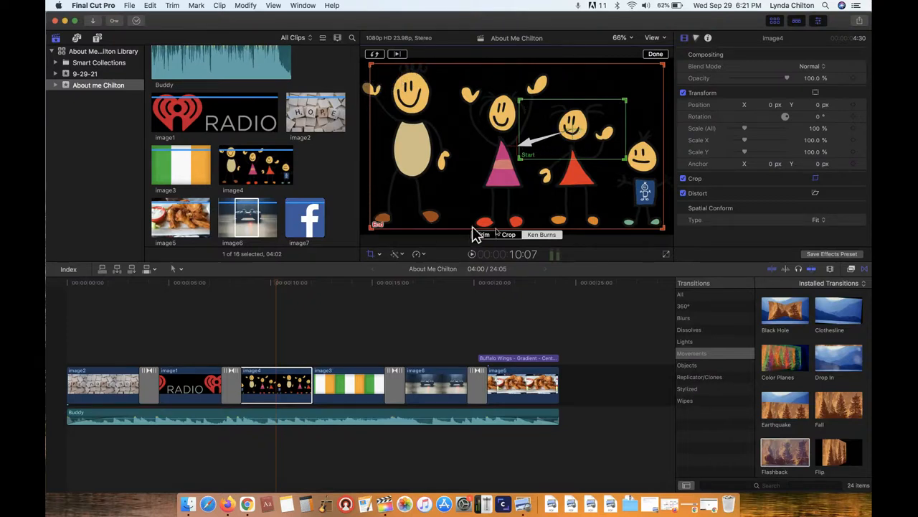
pyautogui.click(656, 57)
pyautogui.click(242, 284)
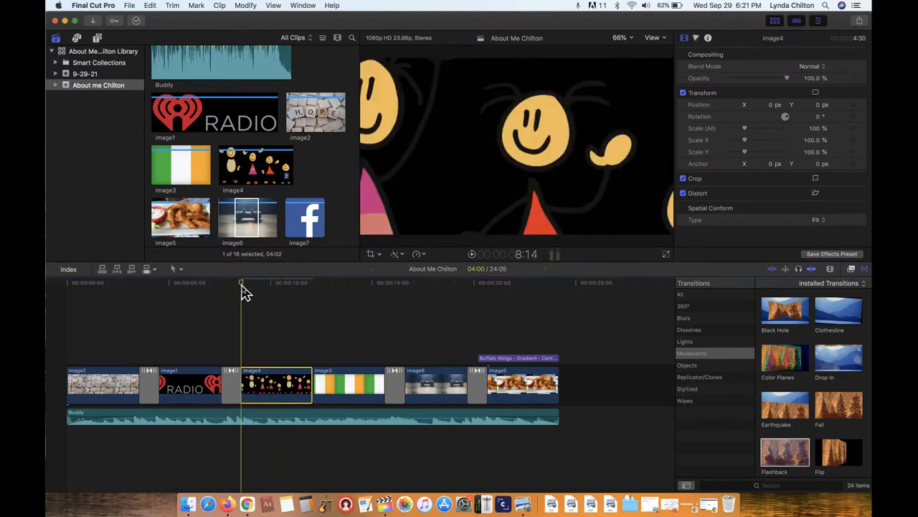
pyautogui.press('space')
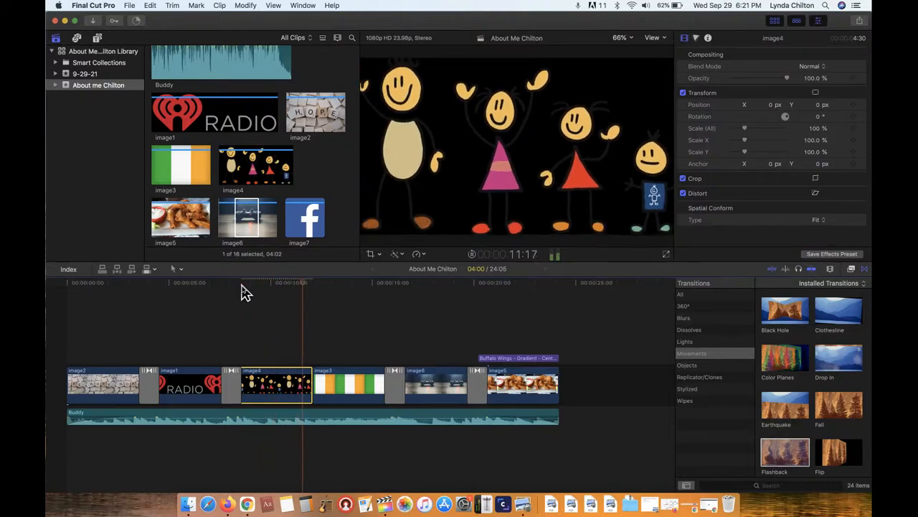
pyautogui.press('space')
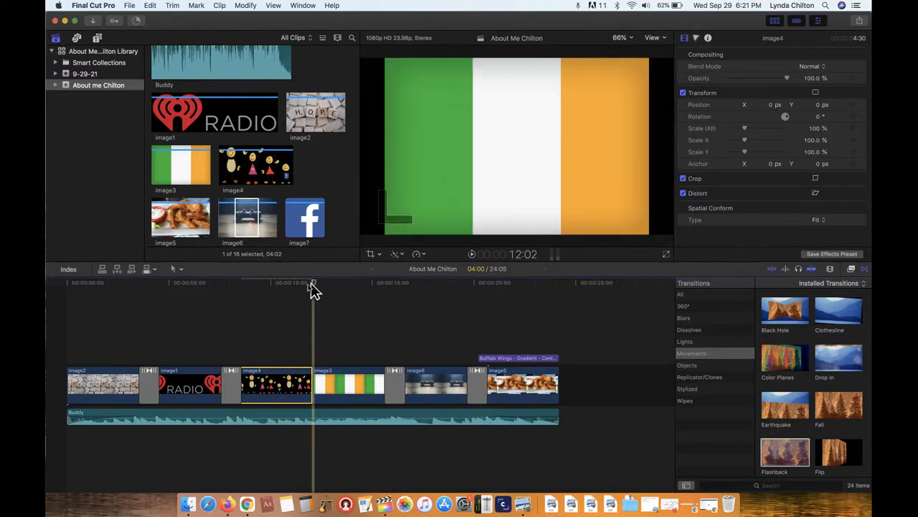
pyautogui.moveTo(311, 284); pyautogui.dragTo(279, 285)
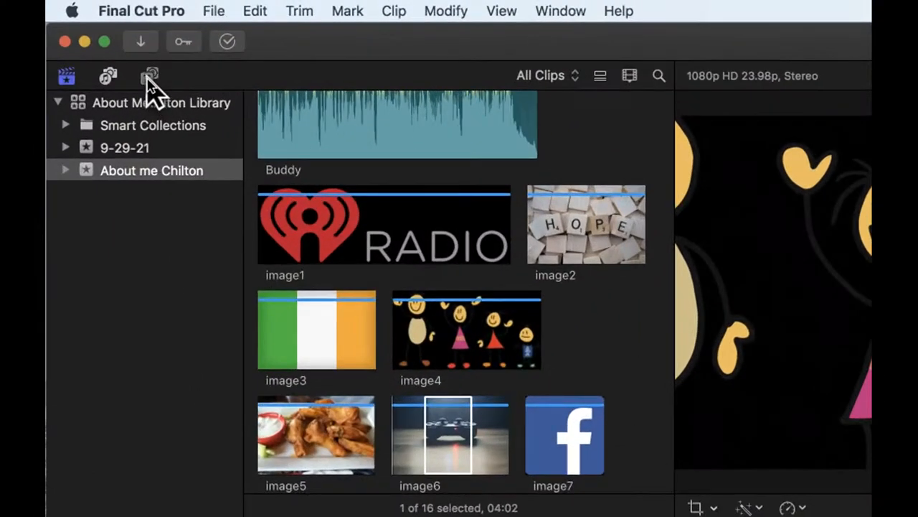
# - Insert the Centered title from the Build In/Out titles at the beginning of the timeline, before image2
pyautogui.click(149, 76)
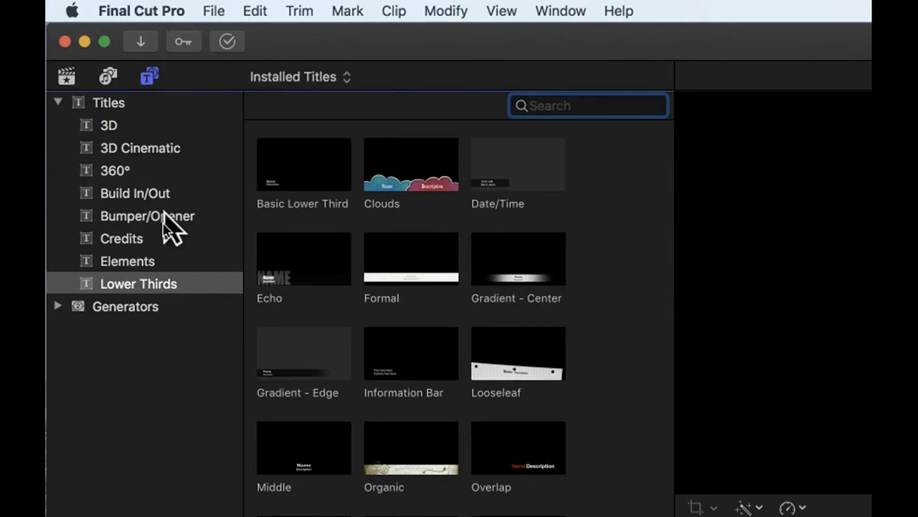
pyautogui.click(134, 192)
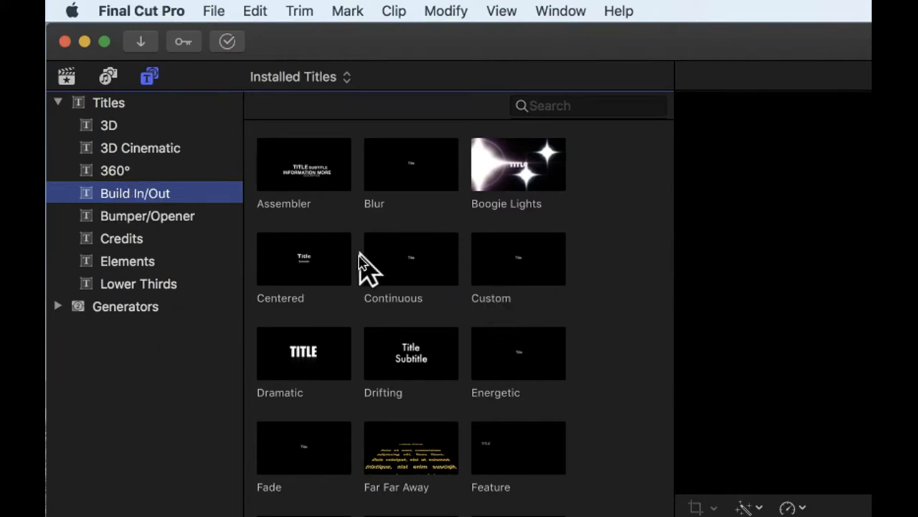
pyautogui.click(327, 264)
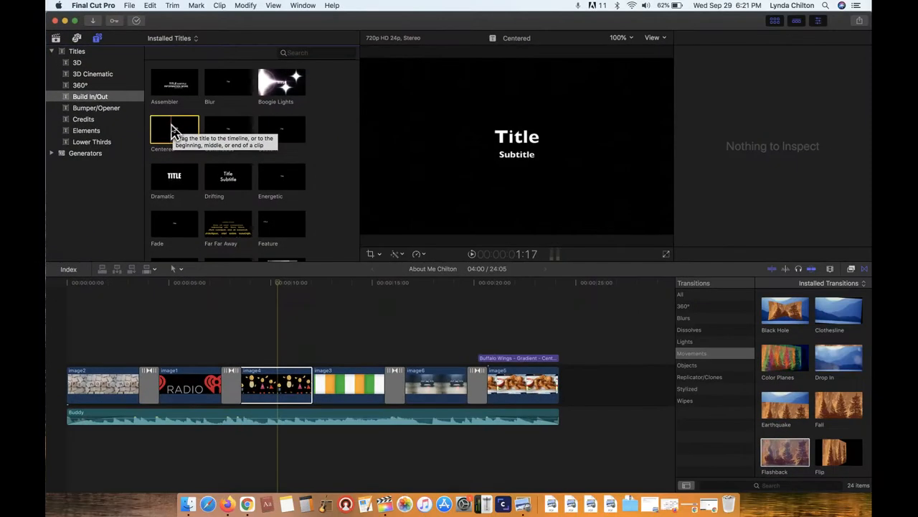
pyautogui.moveTo(170, 131); pyautogui.dragTo(72, 386)
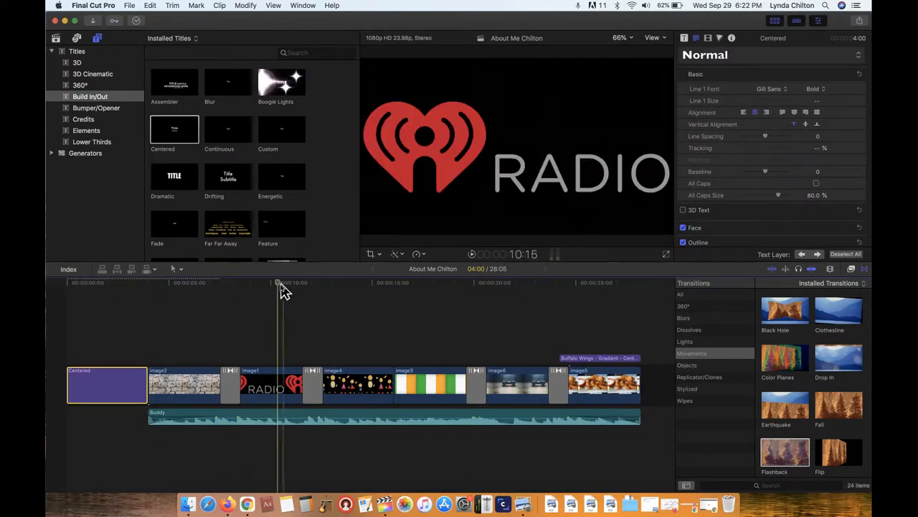
# - Set the opening Centered title's text to "About Me" and replace its subtitle with the creator's name
pyautogui.moveTo(280, 289); pyautogui.dragTo(99, 298)
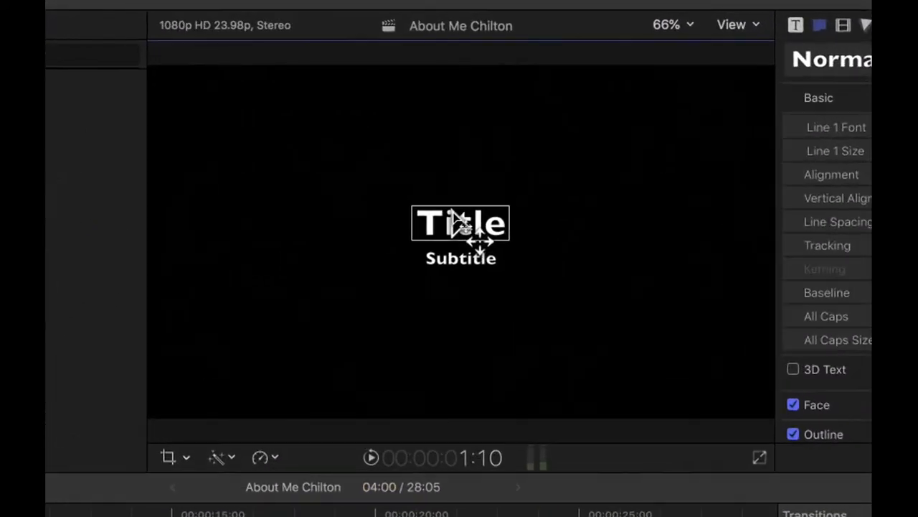
pyautogui.doubleClick(513, 134)
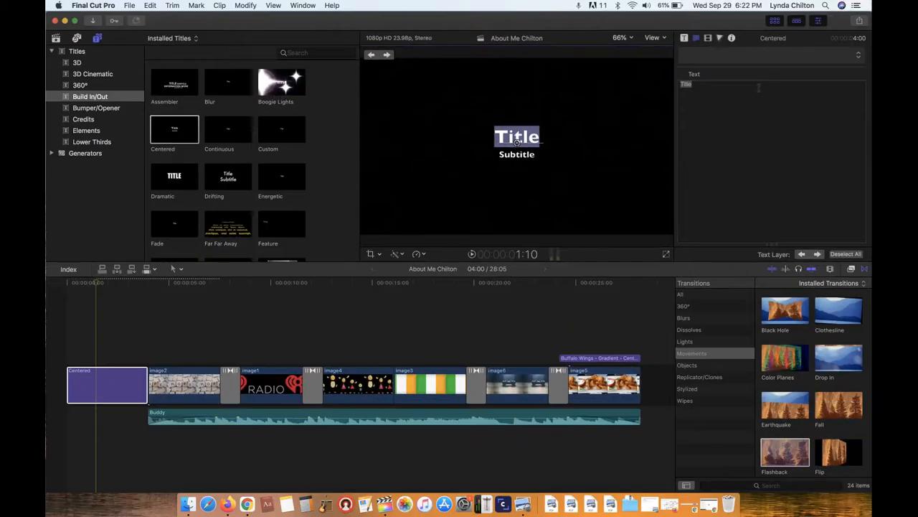
pyautogui.write('About Me')
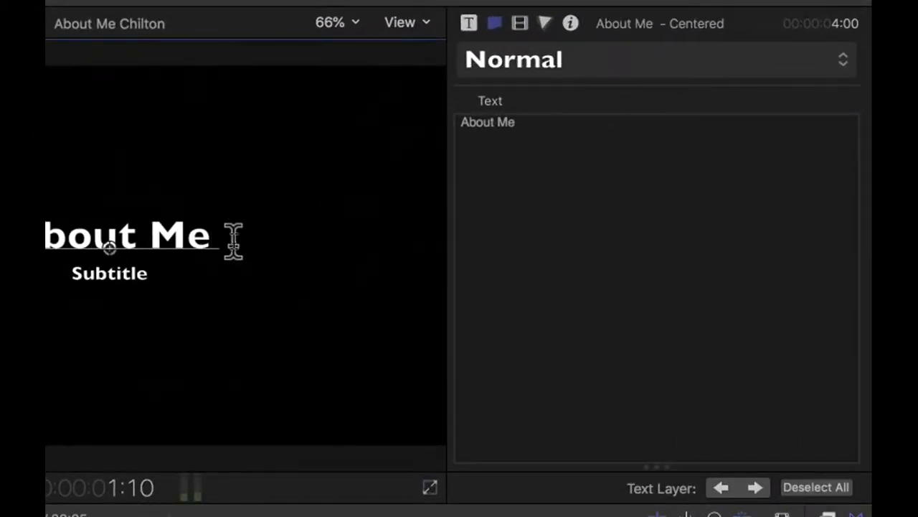
pyautogui.click(123, 272)
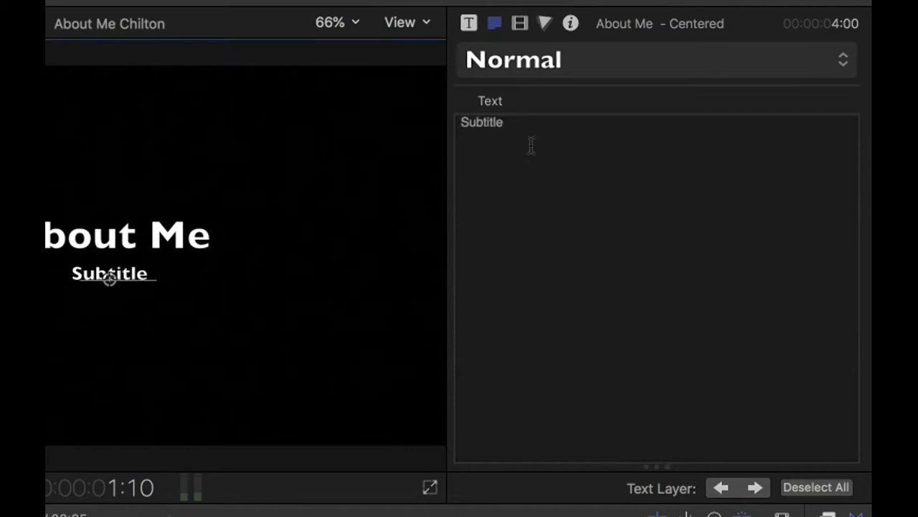
pyautogui.press('super+a')
pyautogui.write('Mrs. Chilton')
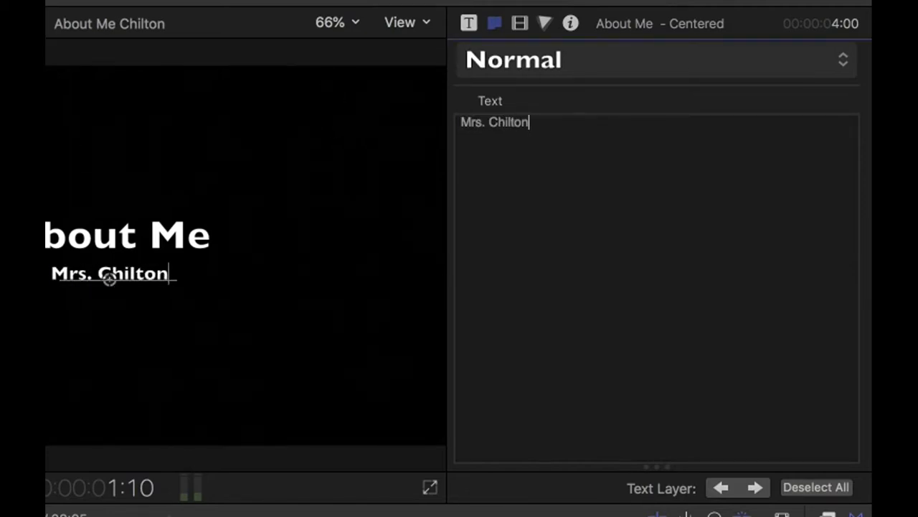
pyautogui.click(108, 283)
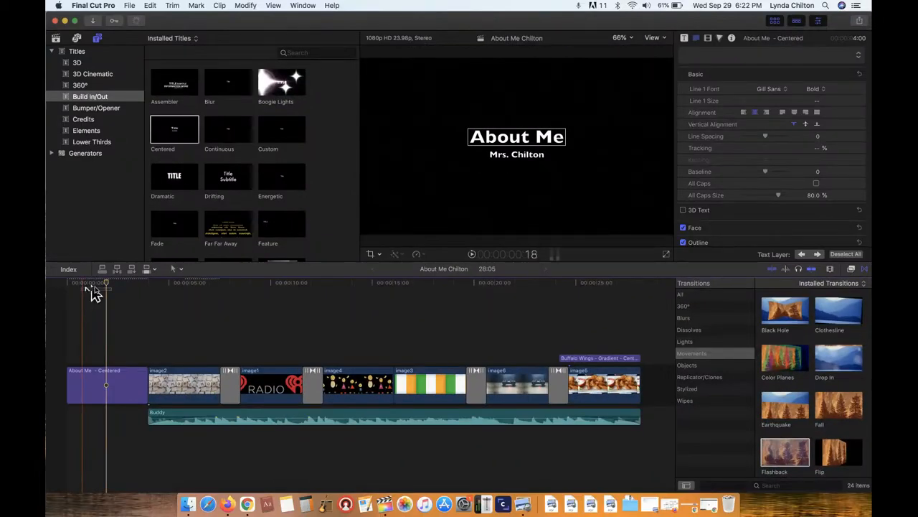
# - Append the Custom title from the Build In/Out titles to the end of the timeline, after image5
pyautogui.moveTo(107, 283); pyautogui.dragTo(315, 301)
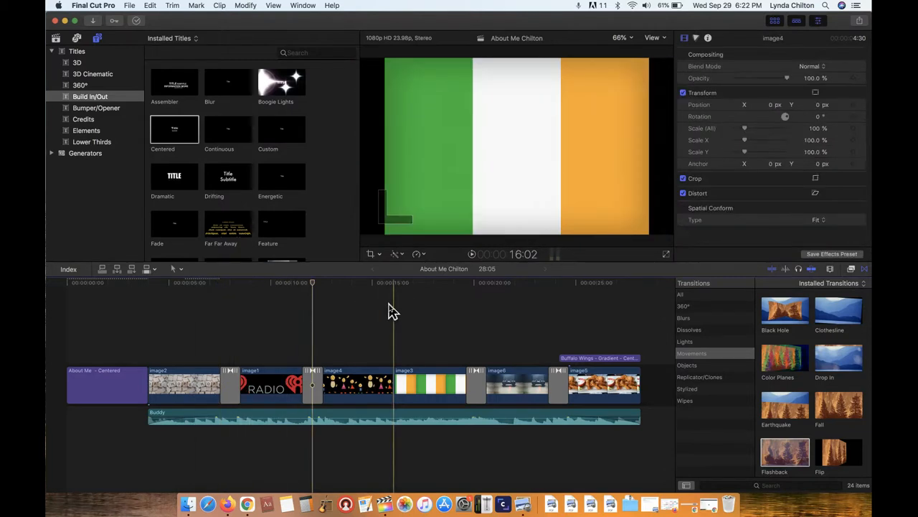
pyautogui.hscroll(5, 492, 317)
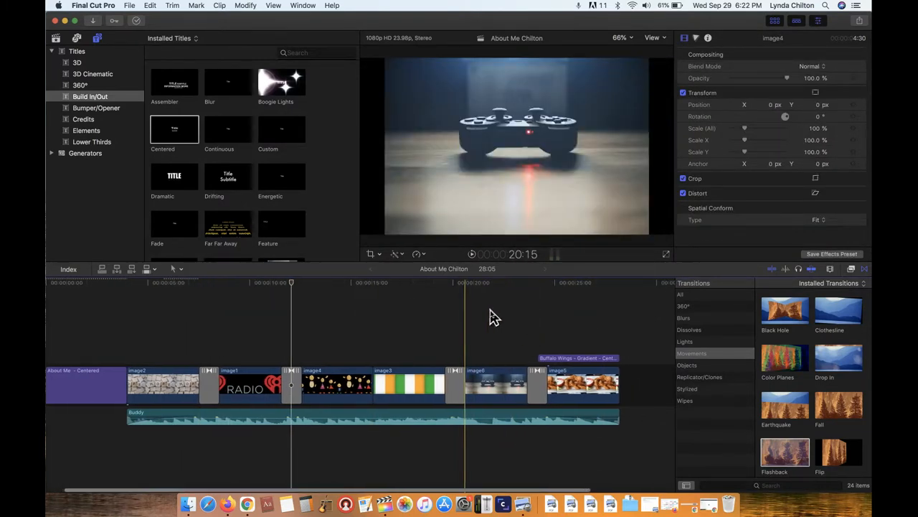
pyautogui.click(519, 287)
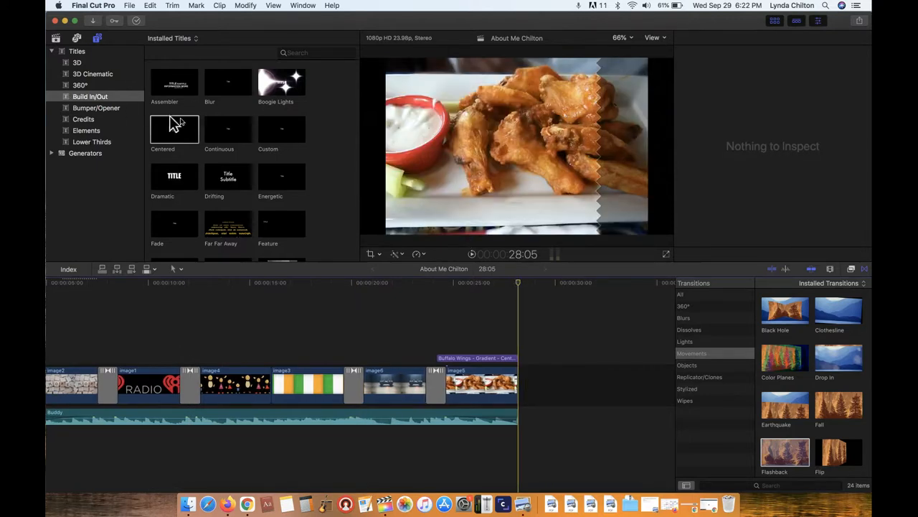
pyautogui.click(273, 138)
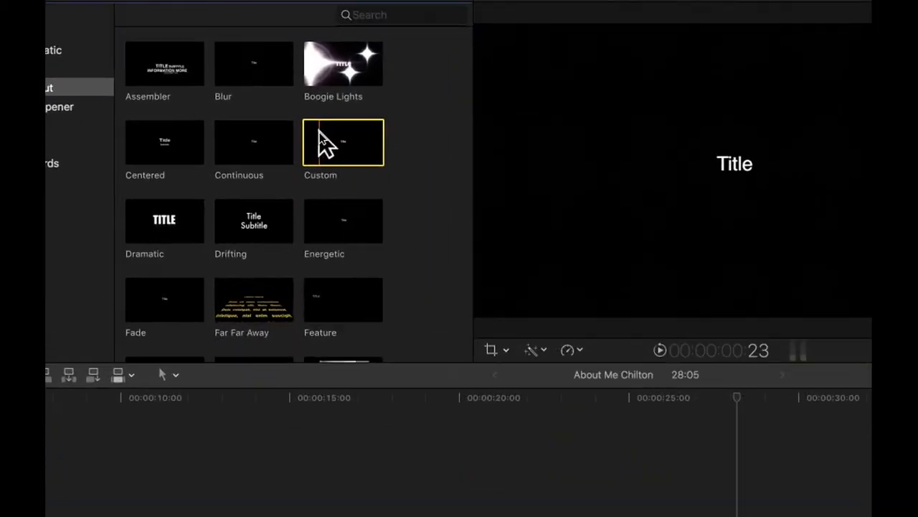
pyautogui.moveTo(326, 147); pyautogui.dragTo(755, 516)
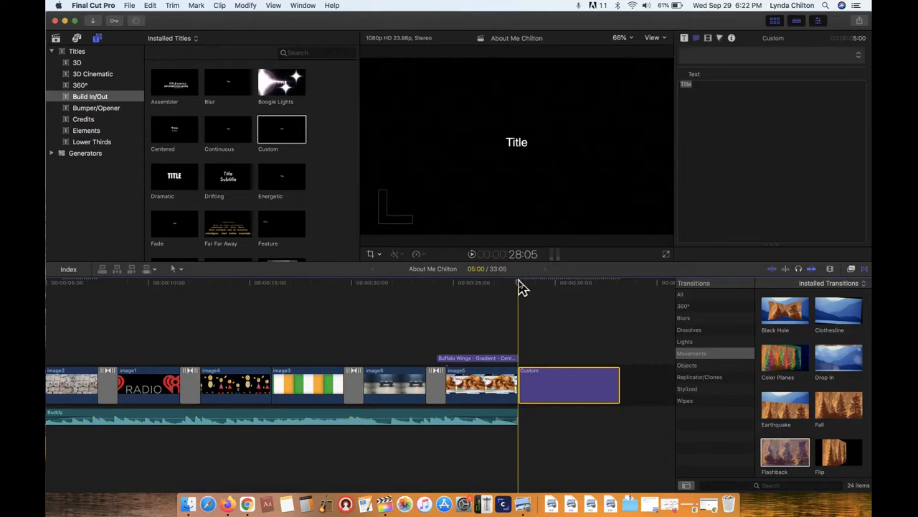
# - Replace the Custom closing title's placeholder text with "#2021BackinBusiness"
pyautogui.moveTo(518, 290); pyautogui.dragTo(543, 284)
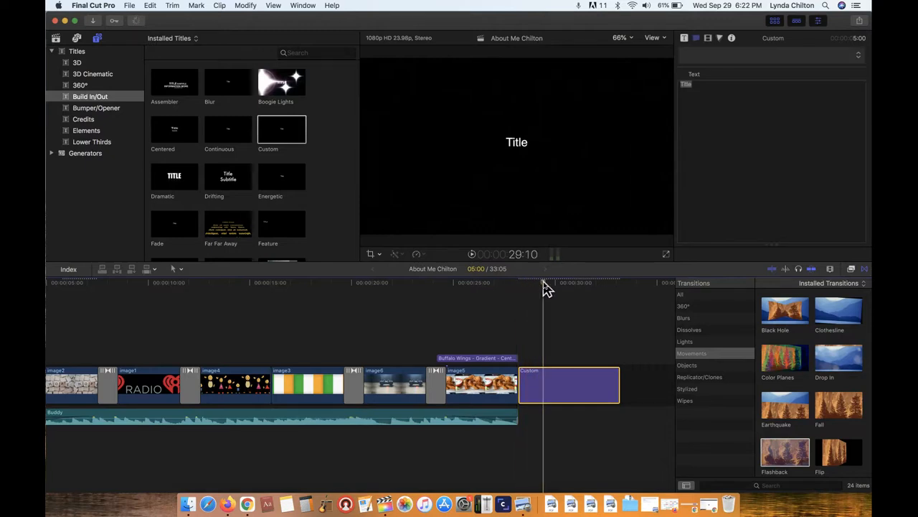
pyautogui.doubleClick(523, 144)
pyautogui.click(696, 94)
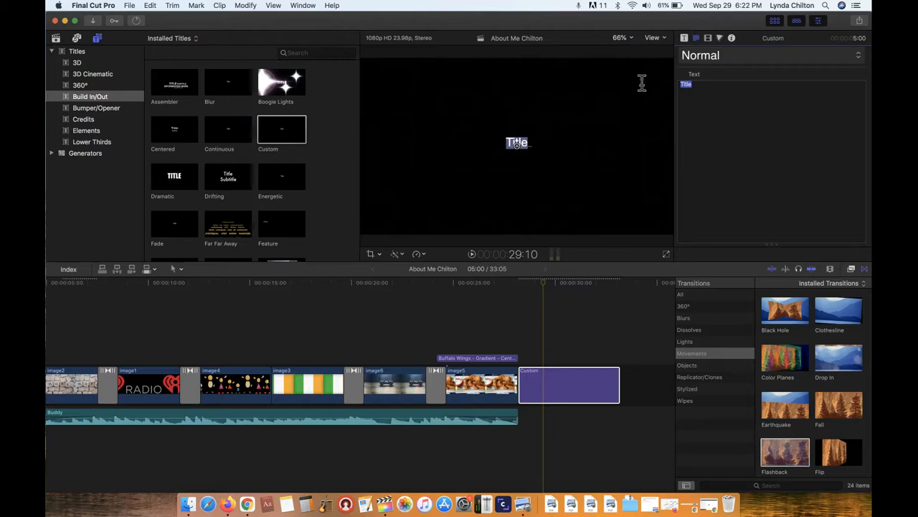
pyautogui.write('#')
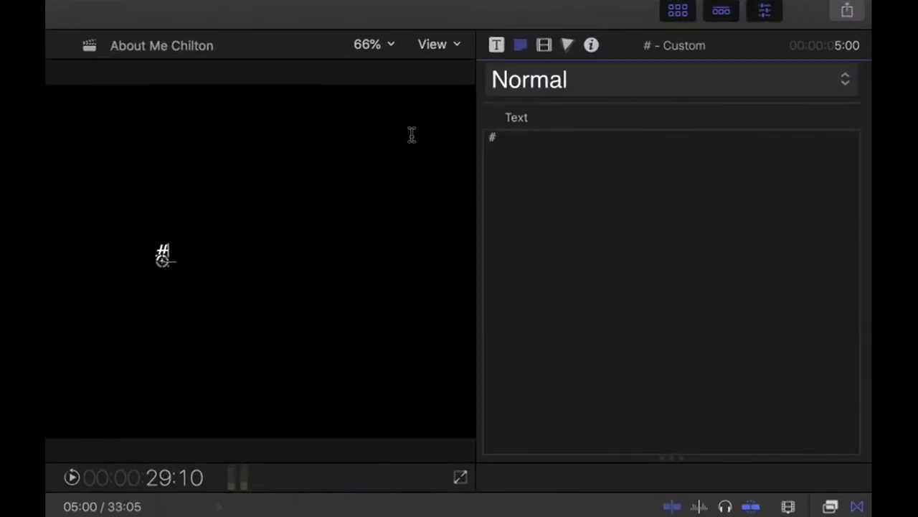
pyautogui.write('202')
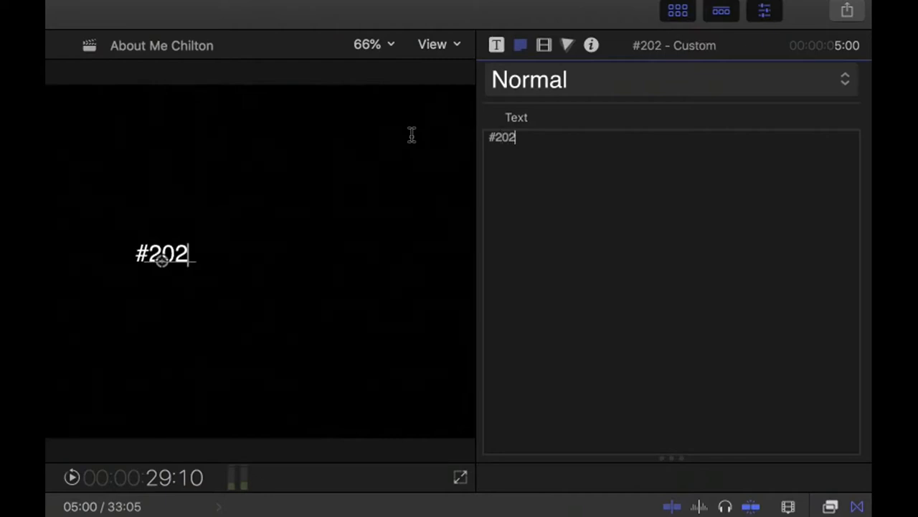
pyautogui.write('1Backin')
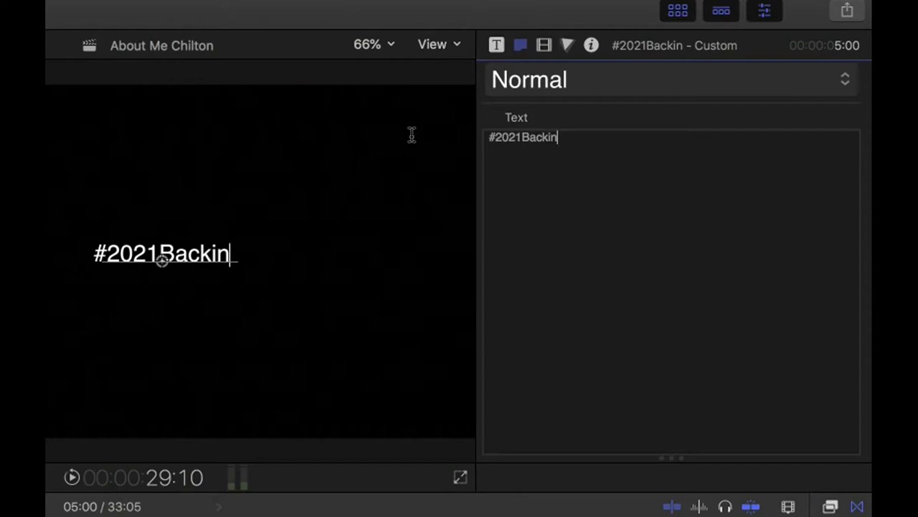
pyautogui.write('Busin')
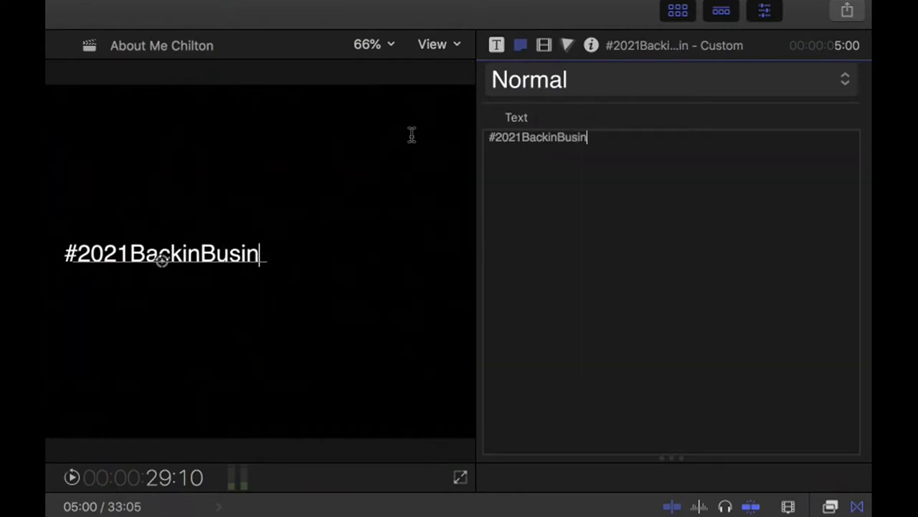
pyautogui.write('ess')
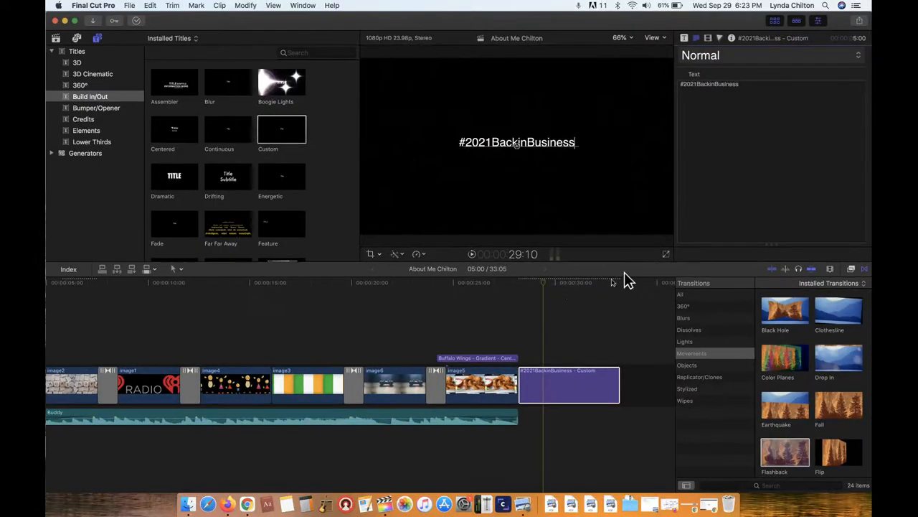
# - Preview the end of the timeline and delete the #2021BackinBusiness title clip
pyautogui.click(537, 294)
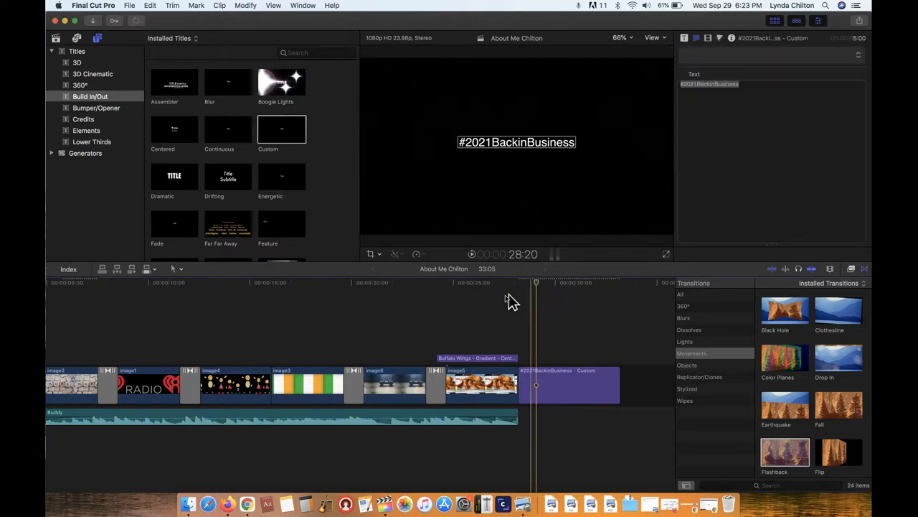
pyautogui.click(498, 292)
pyautogui.click(546, 281)
pyautogui.moveTo(546, 282); pyautogui.dragTo(548, 281)
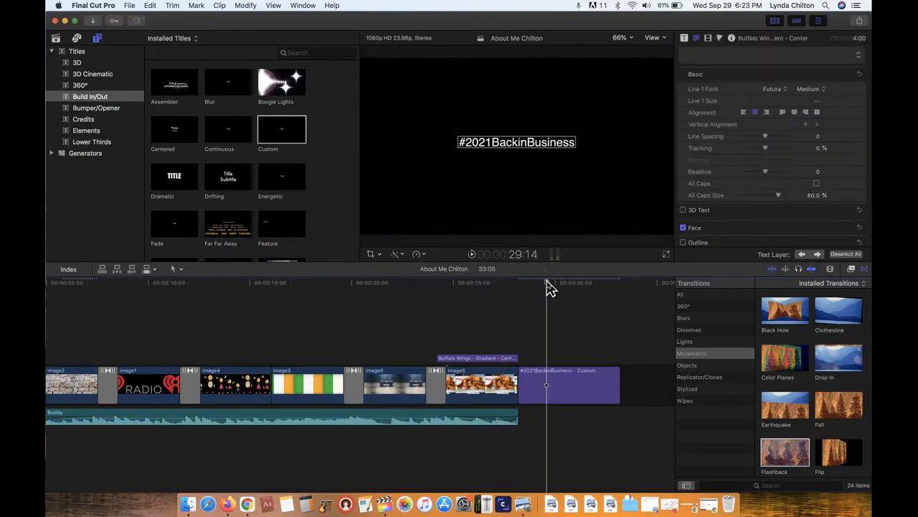
pyautogui.click(561, 391)
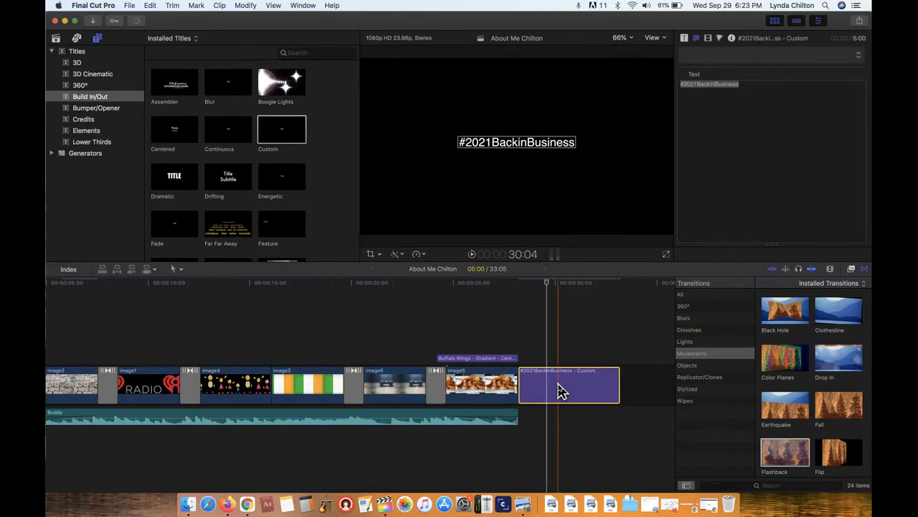
pyautogui.press('Delete')
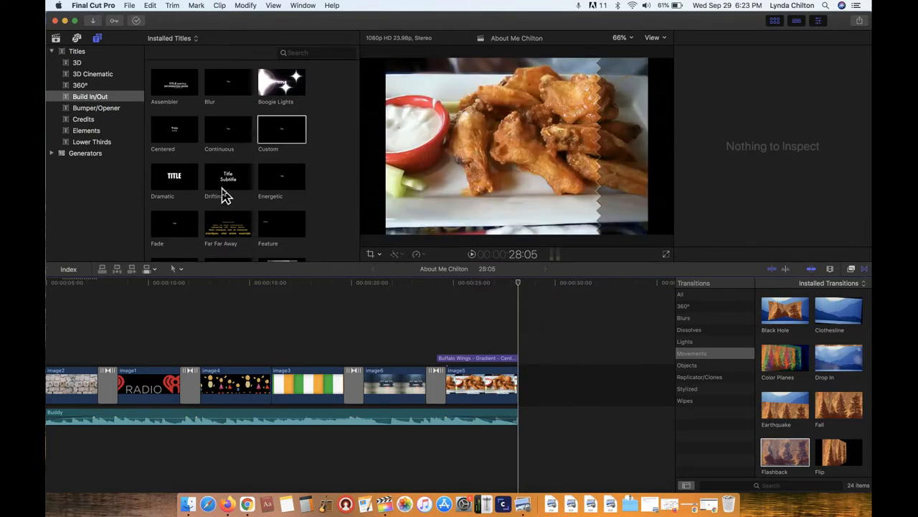
# - Append the Scrolling title from the Credits titles to the end of the timeline, after image5
pyautogui.scroll(-1, 224, 195)
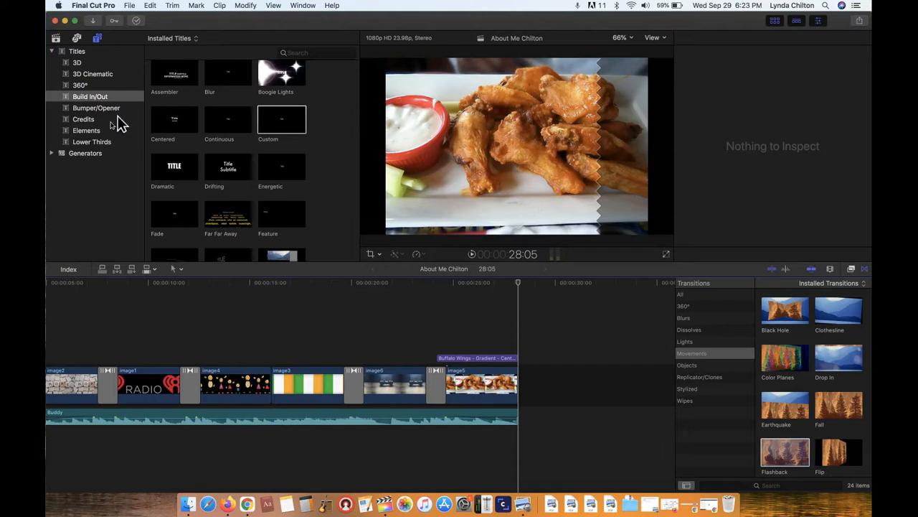
pyautogui.click(83, 120)
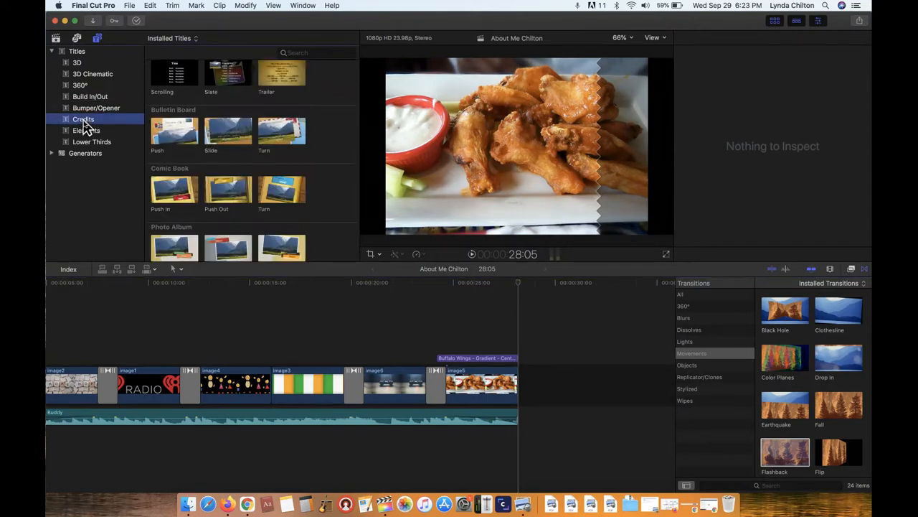
pyautogui.click(173, 76)
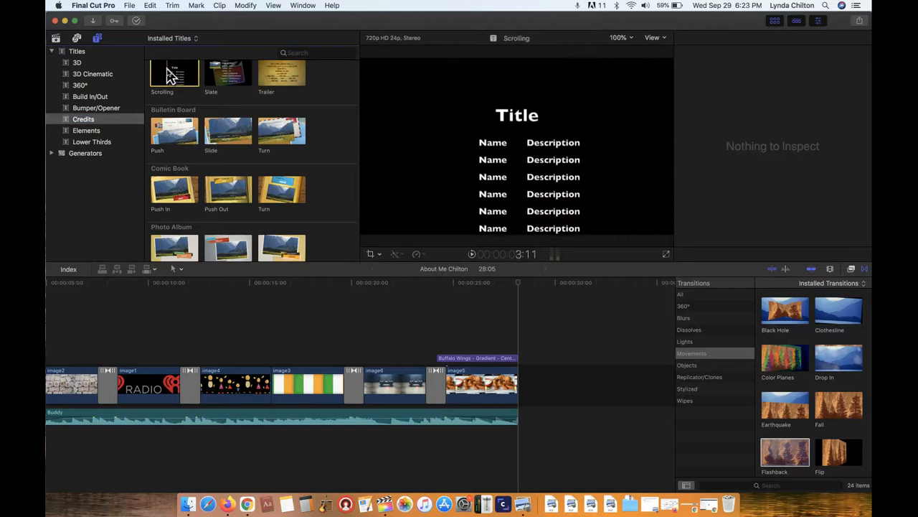
pyautogui.moveTo(170, 74); pyautogui.dragTo(528, 383)
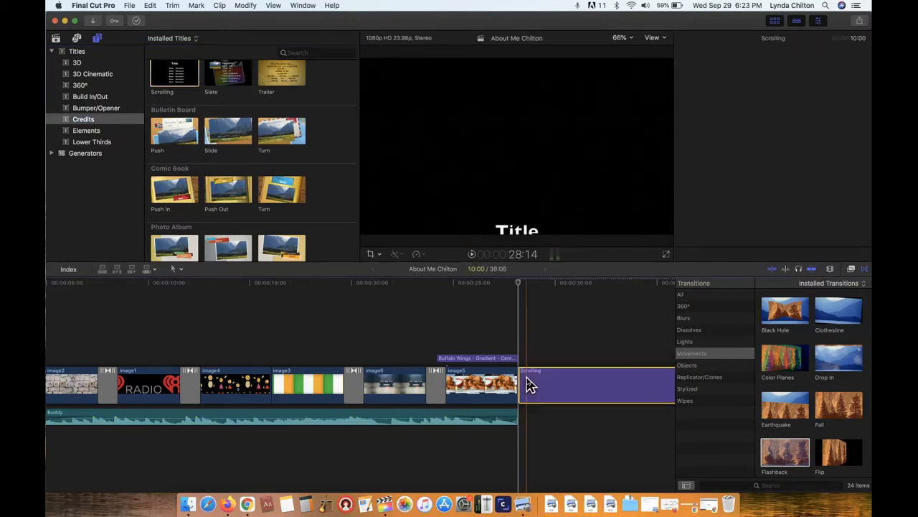
# - Replace the heading of the scrolling credits with "About Me"
pyautogui.click(566, 286)
pyautogui.doubleClick(523, 166)
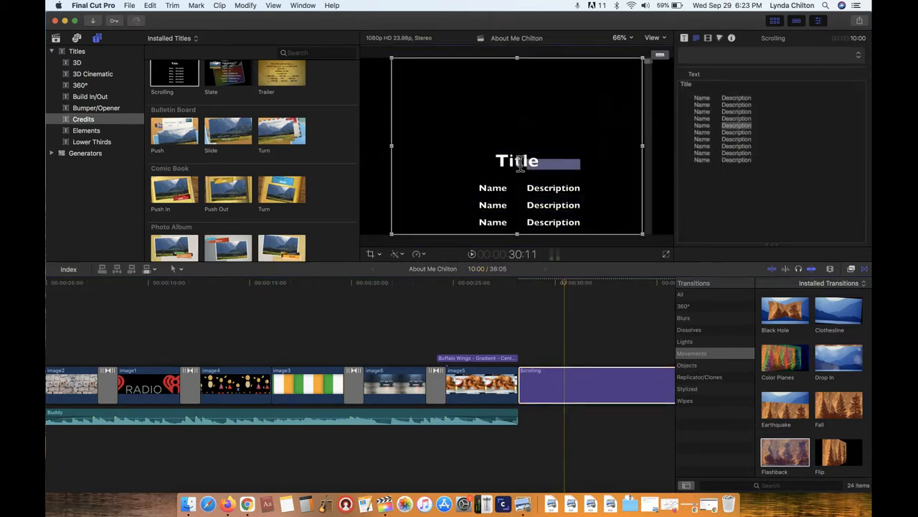
pyautogui.click(511, 67)
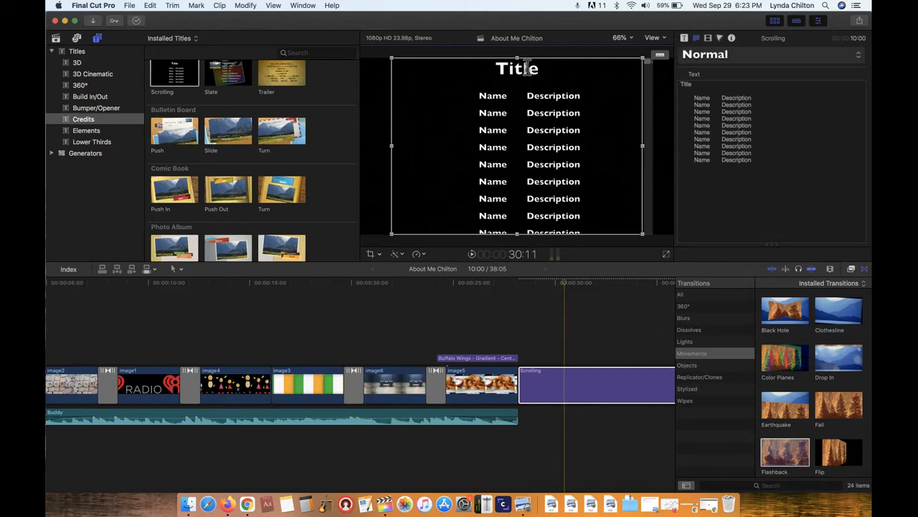
pyautogui.moveTo(538, 68); pyautogui.dragTo(496, 69)
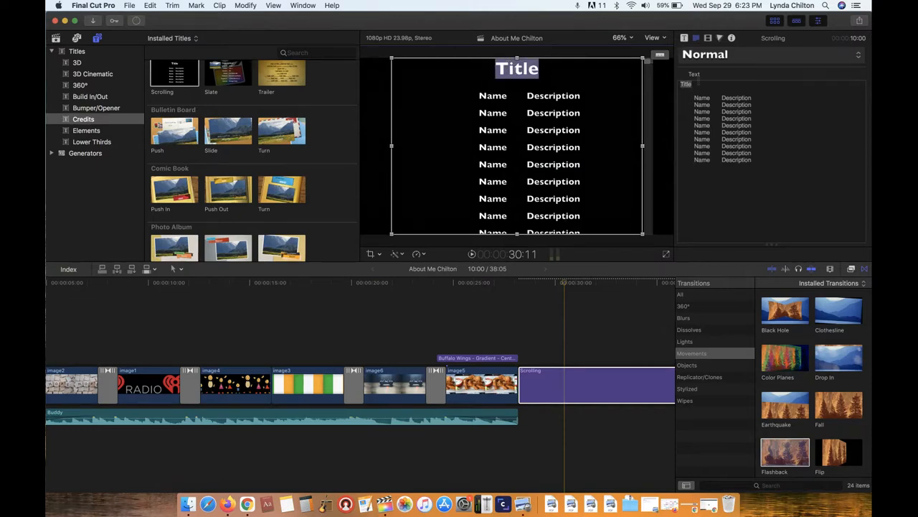
pyautogui.write('About Me')
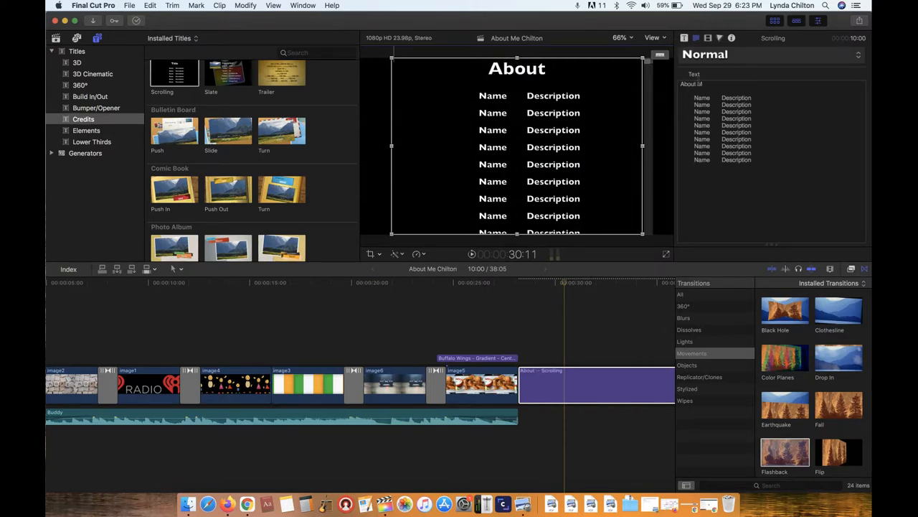
# - Replace the Name placeholder in the first line of the scrolling credits with the creator's name
pyautogui.click(509, 96)
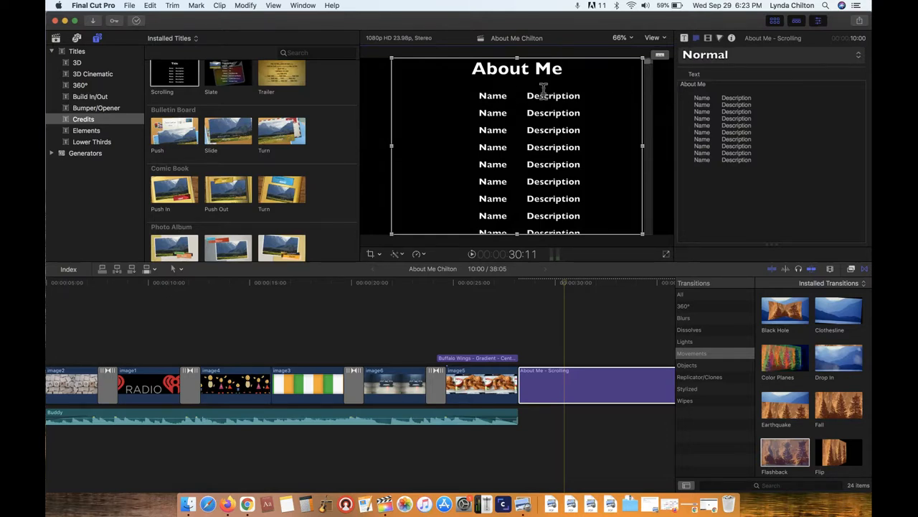
pyautogui.press('BackSpace')
pyautogui.press('BackSpace')
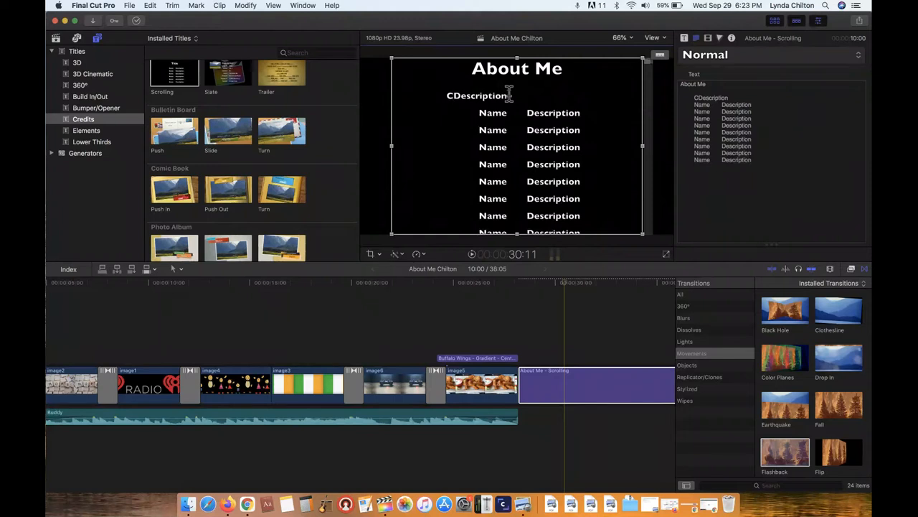
pyautogui.write('Mrs. Chilton')
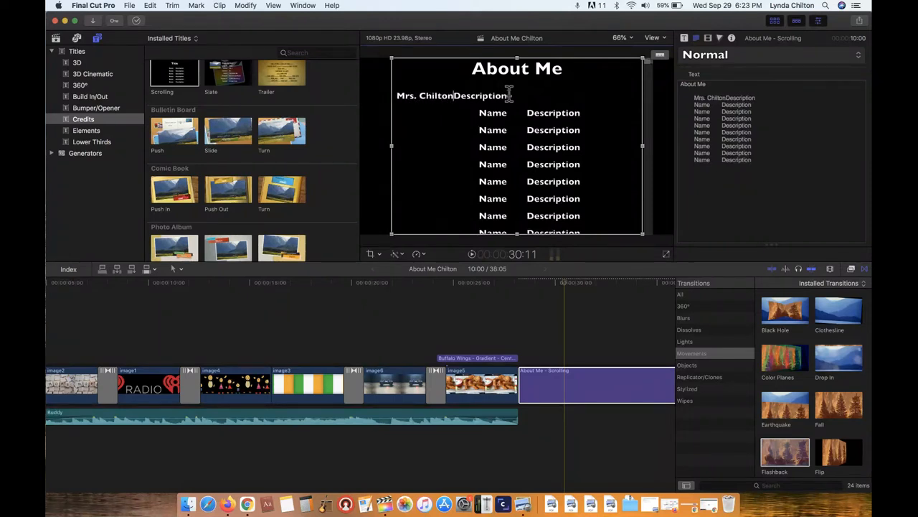
# - Delete the Description placeholder from the first line of the scrolling credits
pyautogui.click(763, 99)
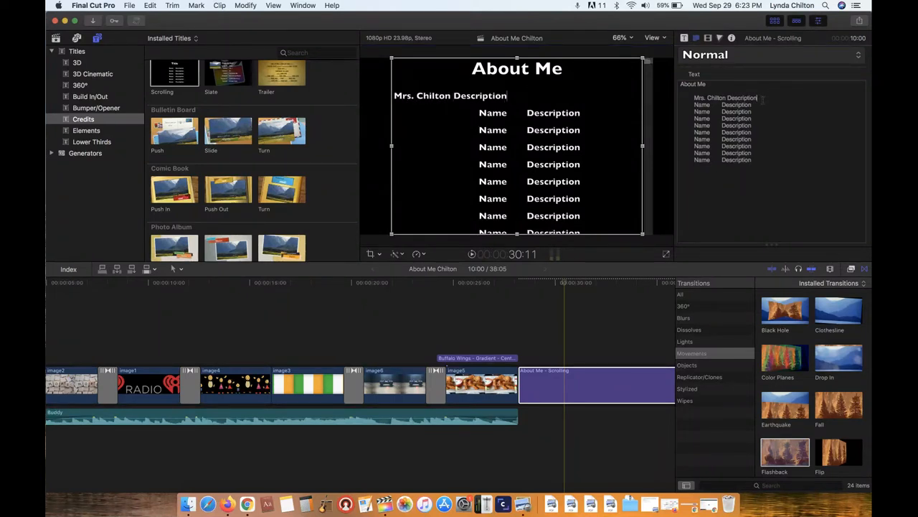
pyautogui.press('BackSpace')
pyautogui.press('BackSpace')
pyautogui.press('BackSpace')
pyautogui.press('BackSpace')
pyautogui.press('BackSpace')
pyautogui.press('BackSpace')
pyautogui.press('BackSpace')
pyautogui.press('BackSpace')
pyautogui.press('BackSpace')
pyautogui.press('BackSpace')
pyautogui.press('BackSpace')
pyautogui.press('BackSpace')
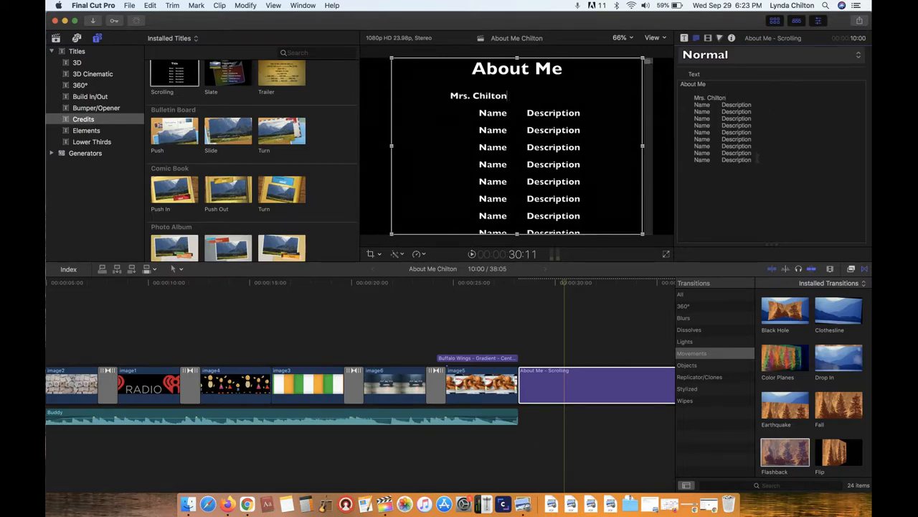
# - Delete the remaining Name and Description placeholder lines from the scrolling credits and check the title on the timeline
pyautogui.moveTo(758, 158); pyautogui.dragTo(698, 105)
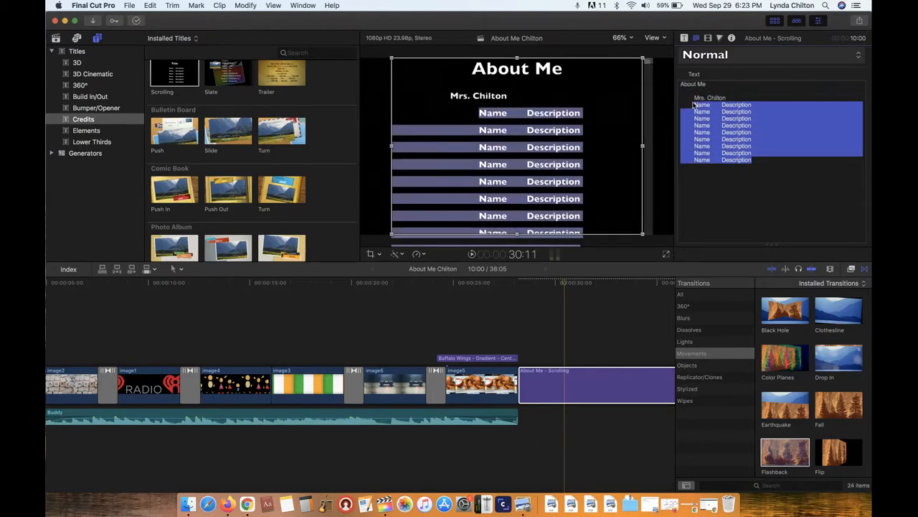
pyautogui.press('BackSpace')
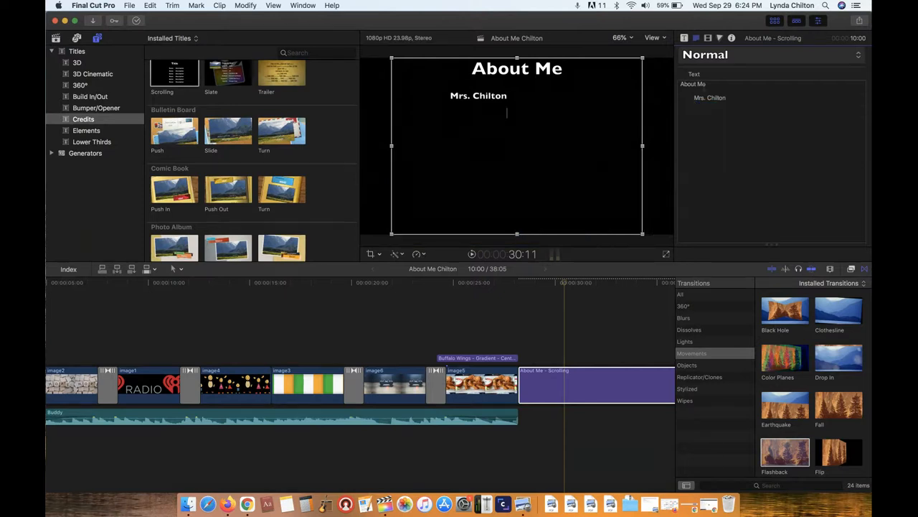
pyautogui.click(533, 284)
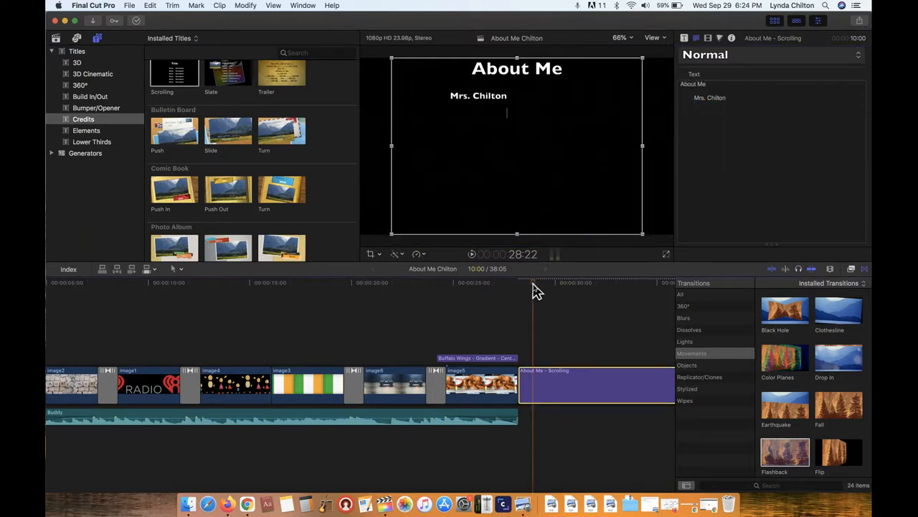
pyautogui.moveTo(533, 284); pyautogui.dragTo(565, 291)
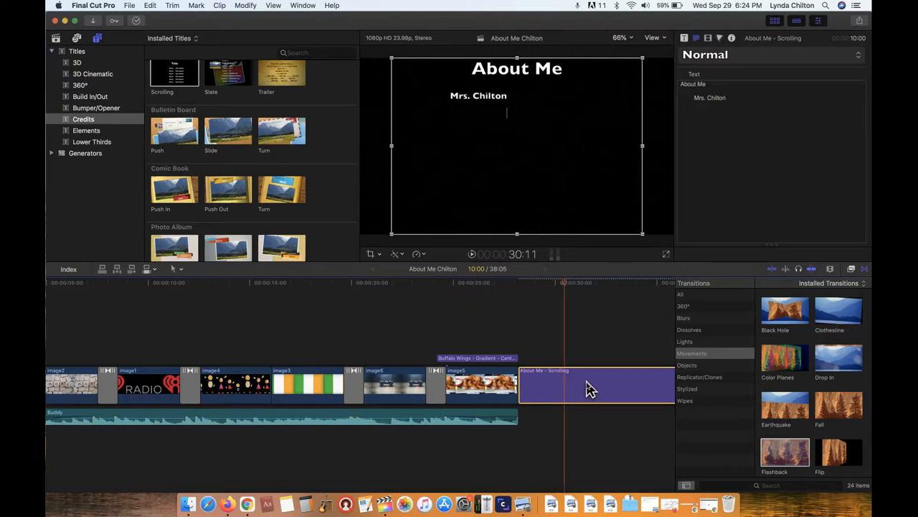
# - Replace the scrolling credits after image5 with the Trailer title from the Credits titles
pyautogui.press('Delete')
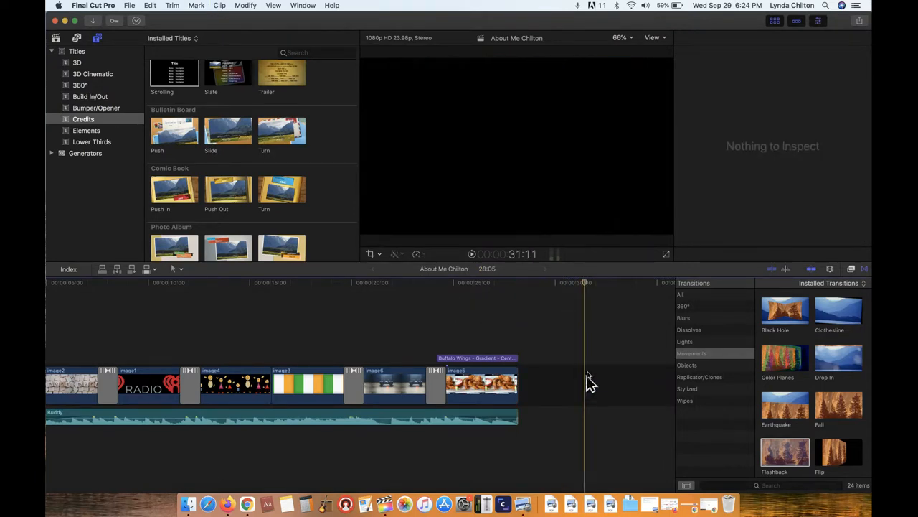
pyautogui.click(275, 75)
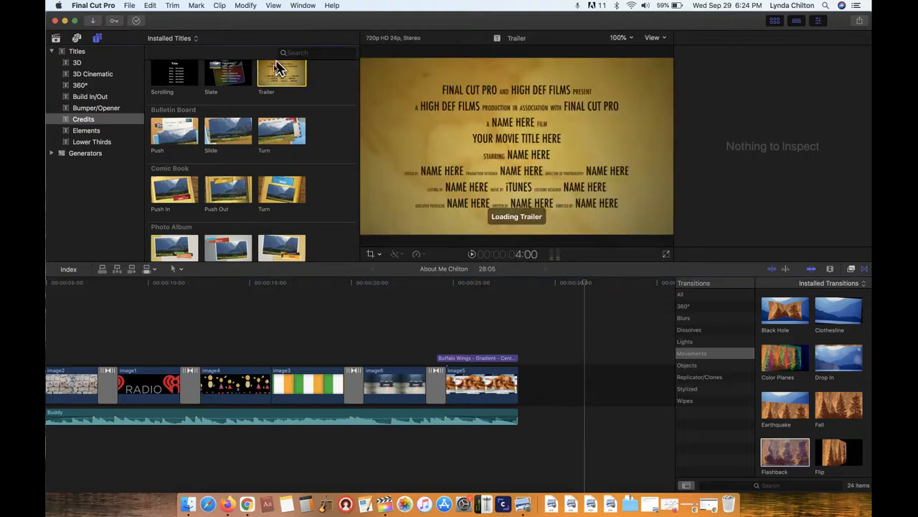
pyautogui.moveTo(272, 74); pyautogui.dragTo(539, 384)
pyautogui.click(552, 316)
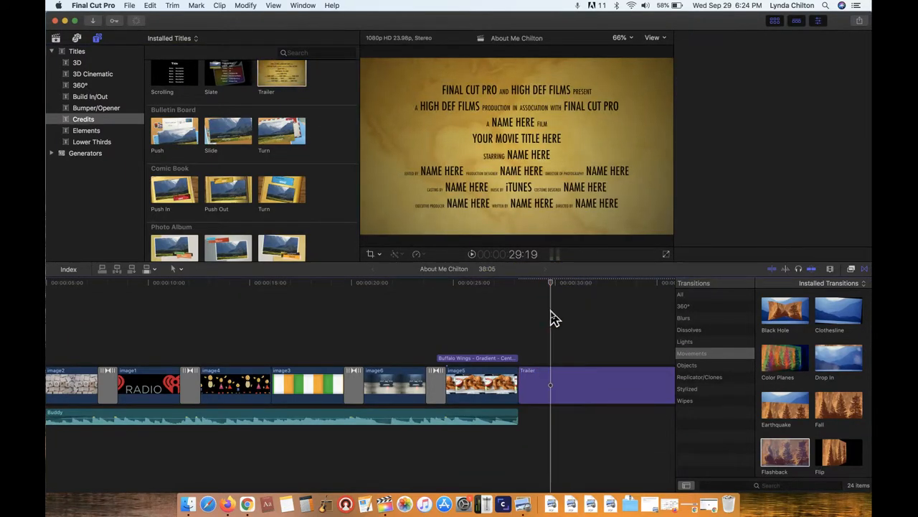
# - Review the whole project on the timeline from the Trailer credits back to the opening title, with the library clips shown again
pyautogui.hotkey('shift', 'z')
pyautogui.press('super+minus')
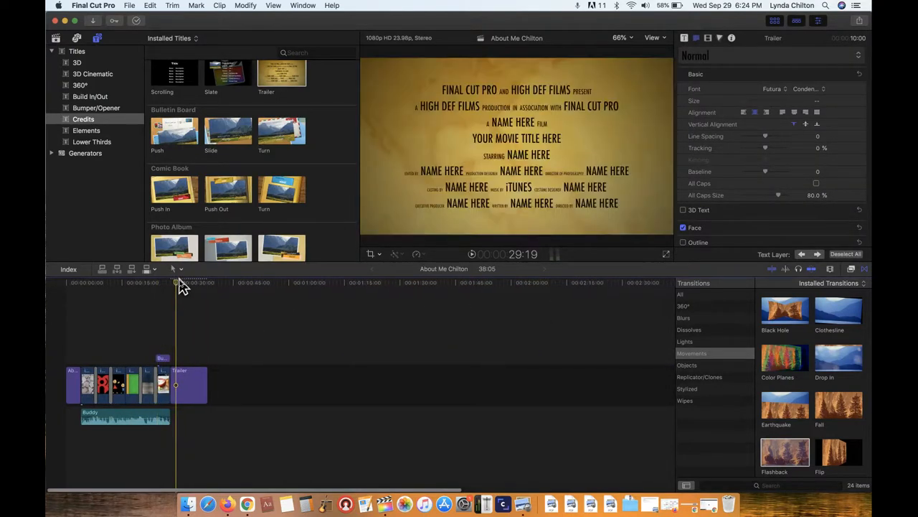
pyautogui.moveTo(179, 281); pyautogui.dragTo(233, 291)
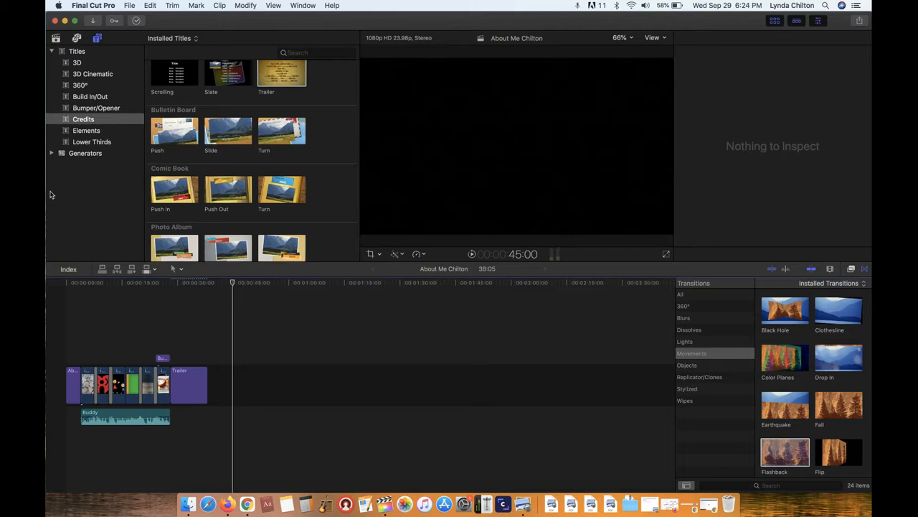
pyautogui.click(57, 39)
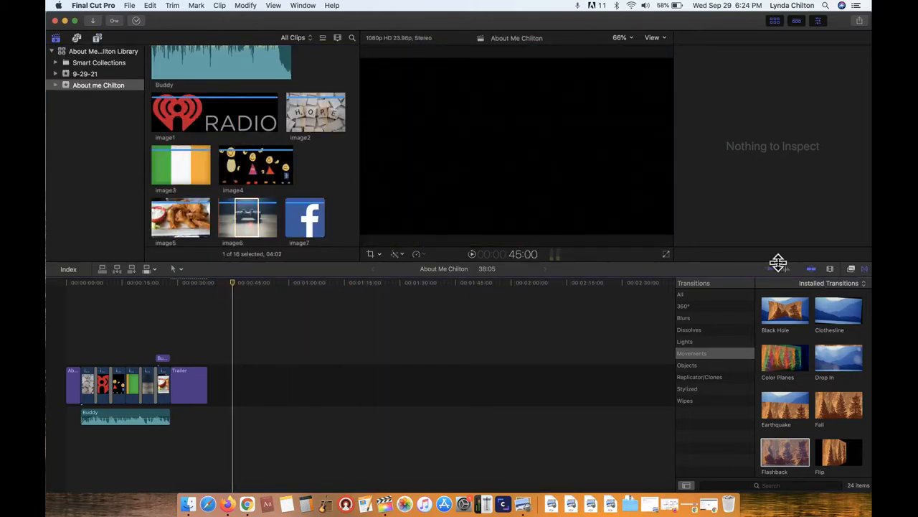
pyautogui.click(831, 269)
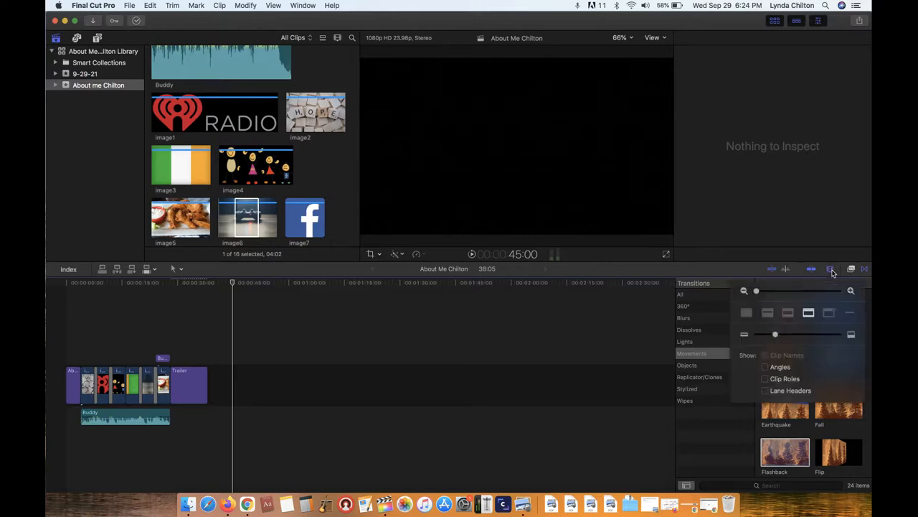
pyautogui.moveTo(757, 294); pyautogui.dragTo(784, 292)
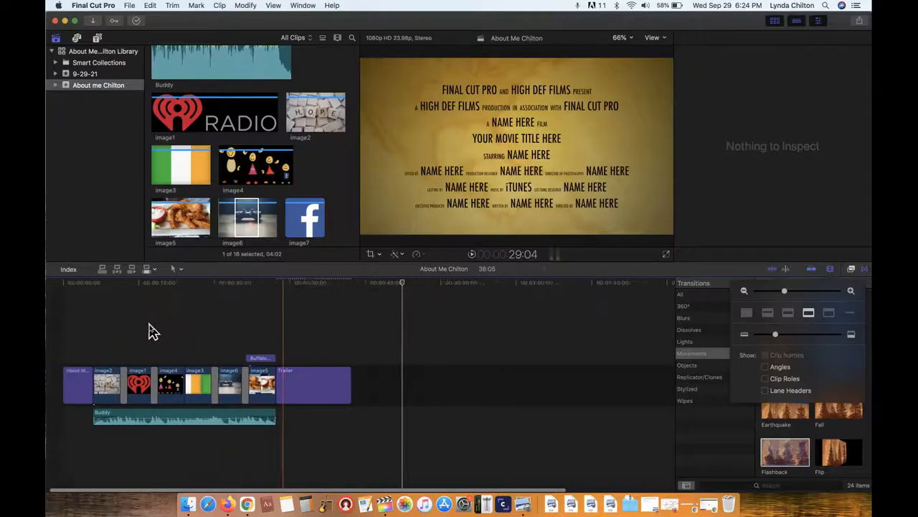
pyautogui.click(406, 289)
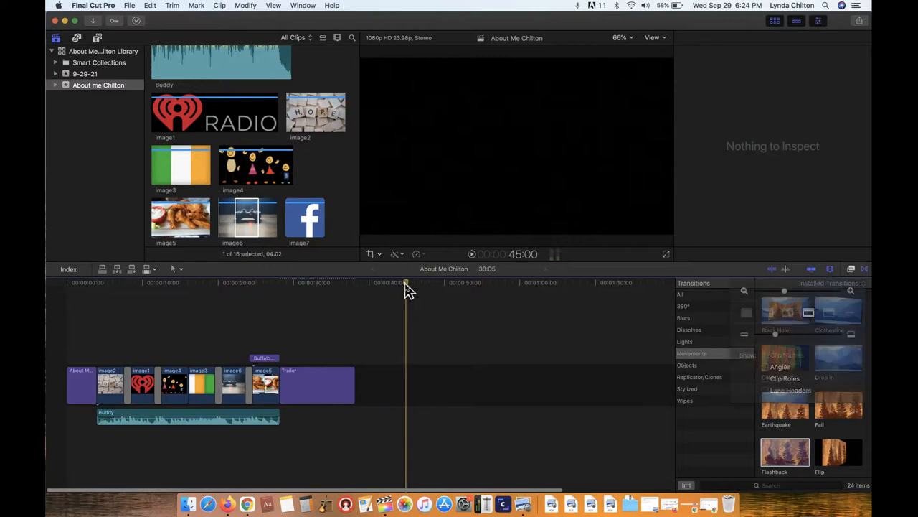
pyautogui.click(236, 294)
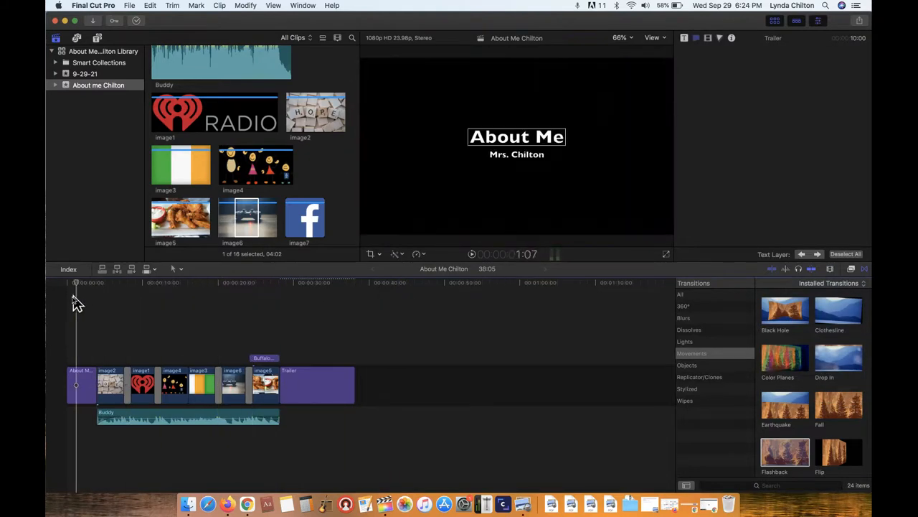
pyautogui.click(74, 302)
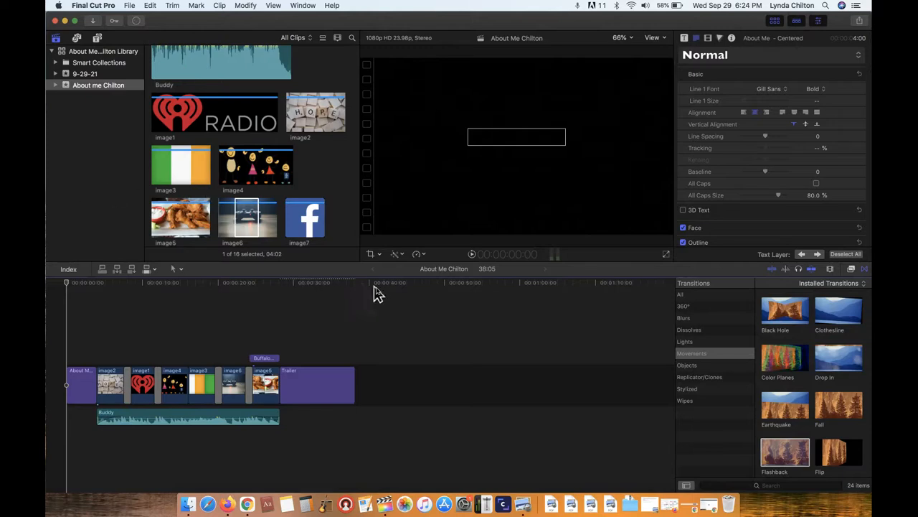
# - Share the finished project with the Apple Devices 720p preset
pyautogui.click(129, 6)
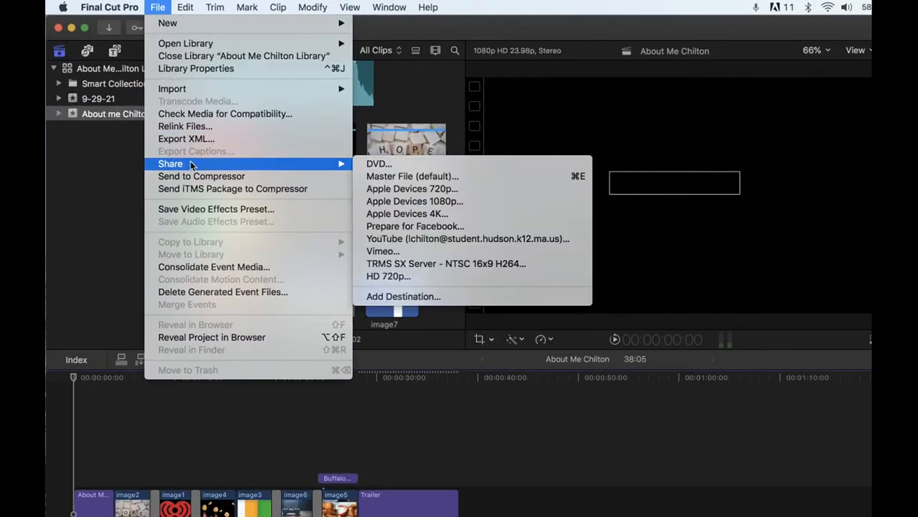
pyautogui.moveTo(267, 166)
pyautogui.click(474, 190)
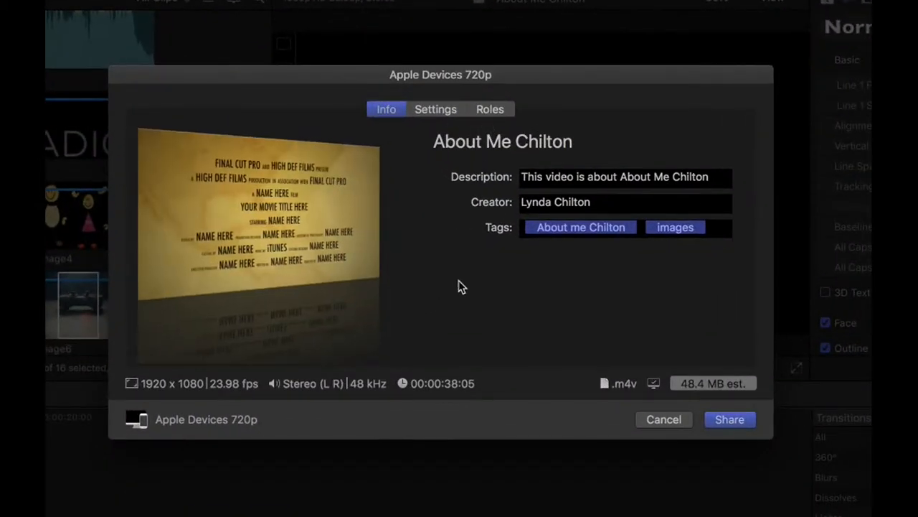
pyautogui.click(728, 419)
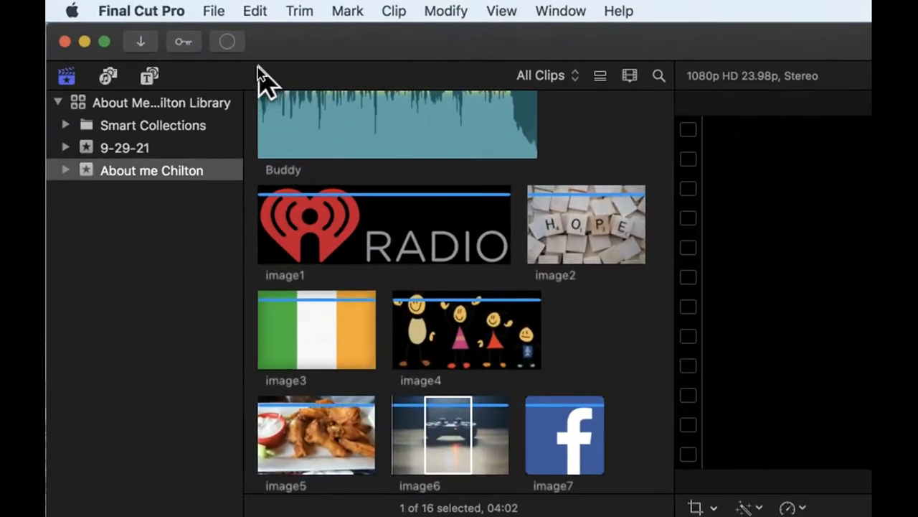
# - Check the export's progress in Background Tasks, dismiss the share notification and close the task window
pyautogui.click(227, 43)
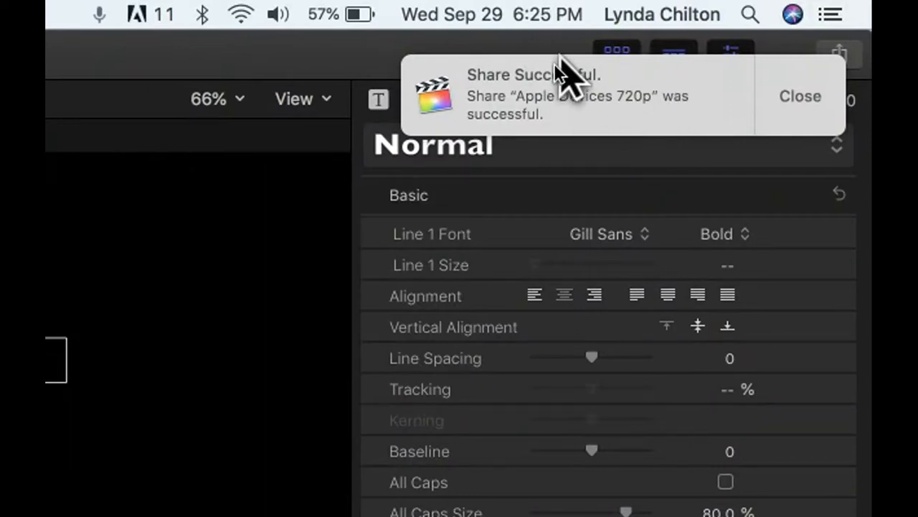
pyautogui.click(813, 100)
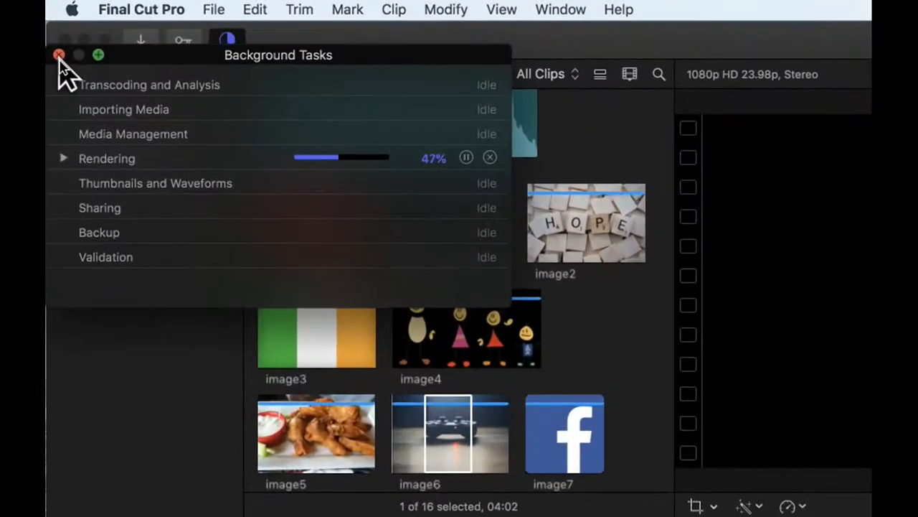
pyautogui.click(59, 55)
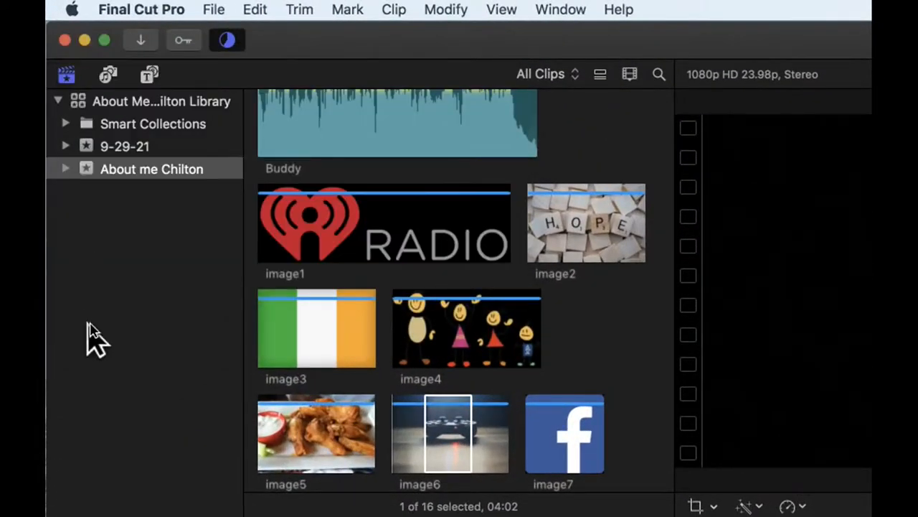
# - Close the About Me library and quit Final Cut Pro
pyautogui.click(123, 273)
pyautogui.click(151, 106)
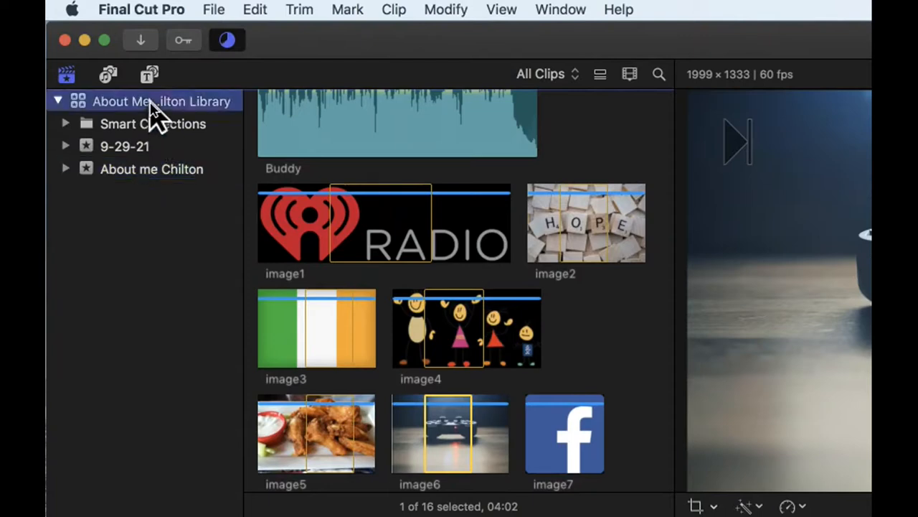
pyautogui.click(213, 9)
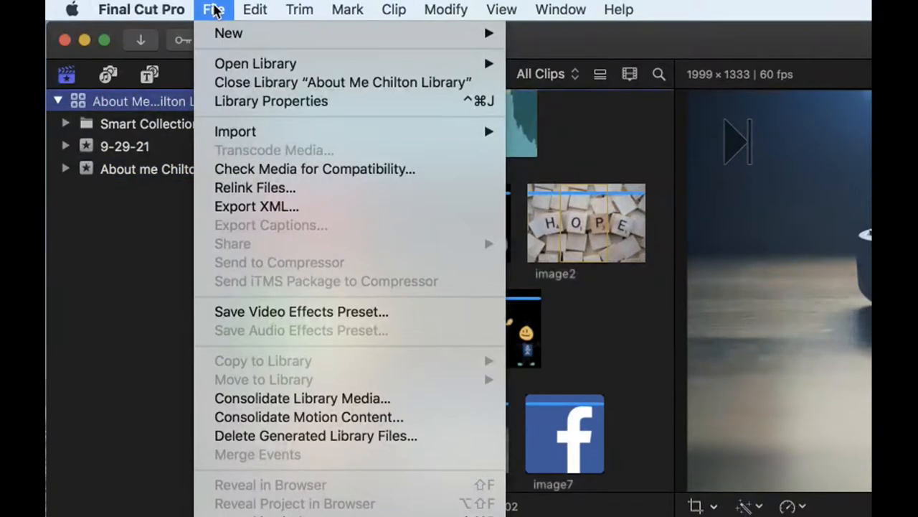
pyautogui.click(238, 81)
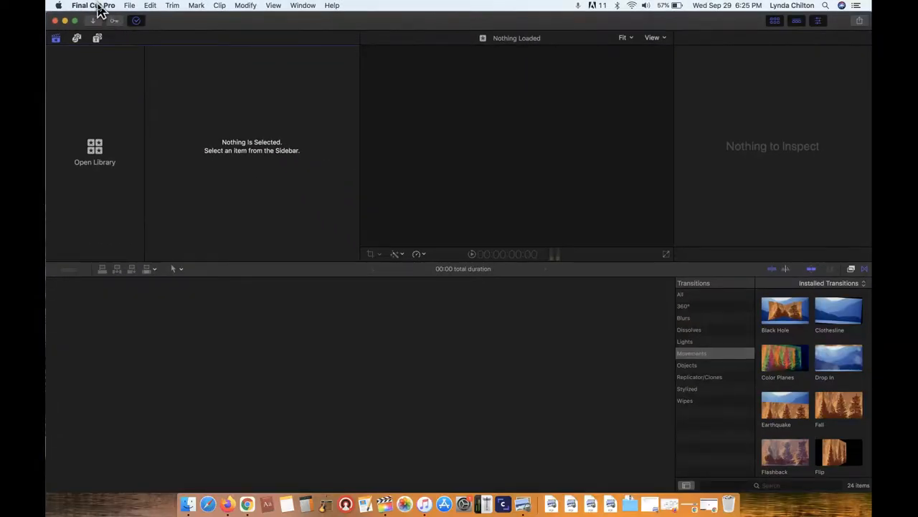
pyautogui.click(99, 6)
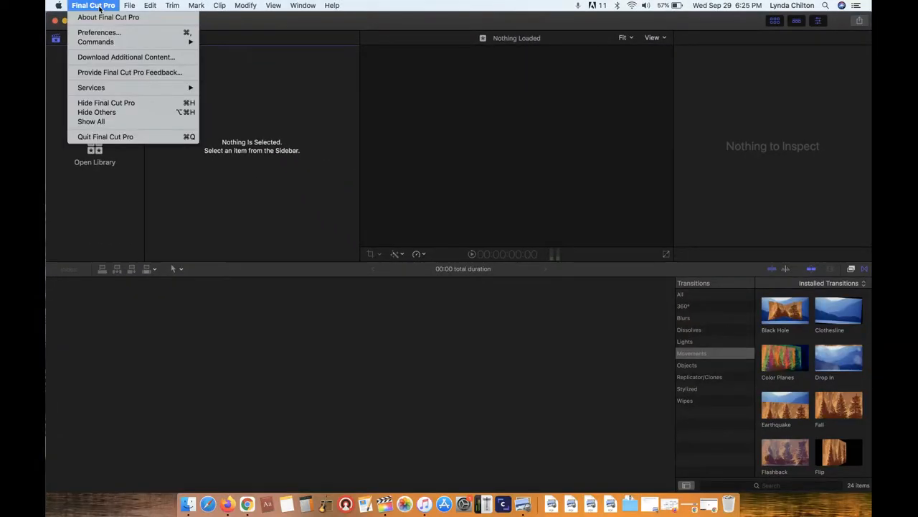
pyautogui.click(99, 137)
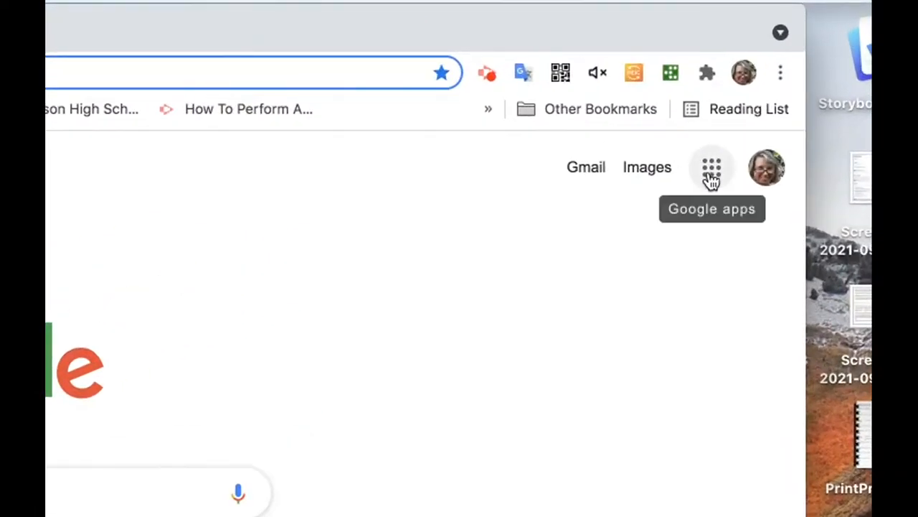
# - Switch to Chrome, open Google Drive and upload the exported About Me video from the iTunes Home Videos folder in Movies
pyautogui.click(713, 172)
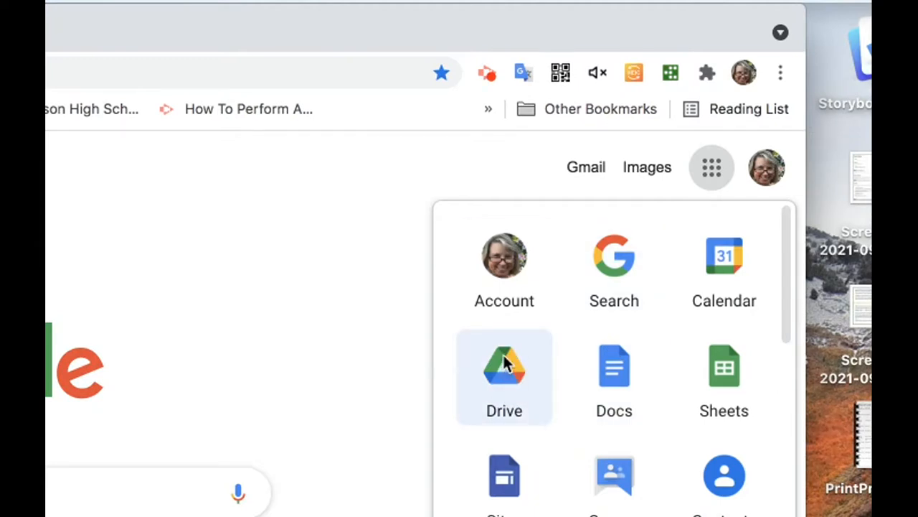
pyautogui.click(509, 368)
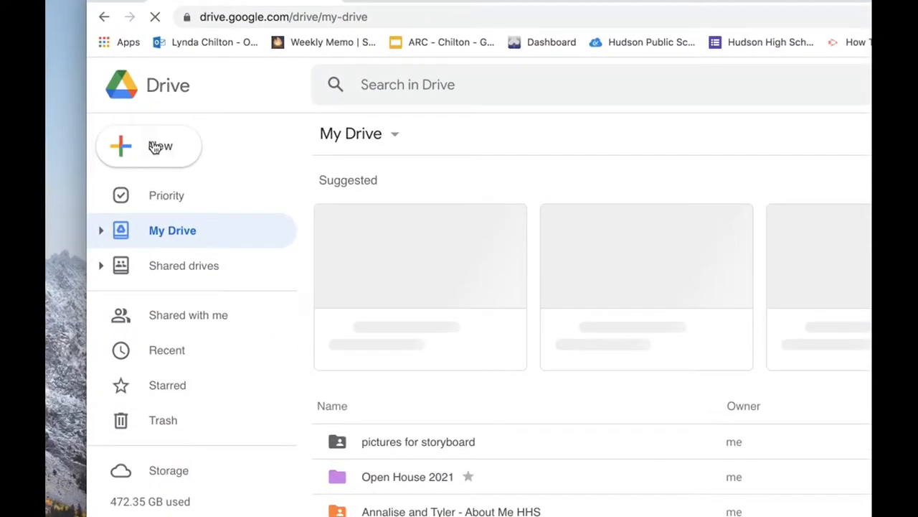
pyautogui.click(155, 147)
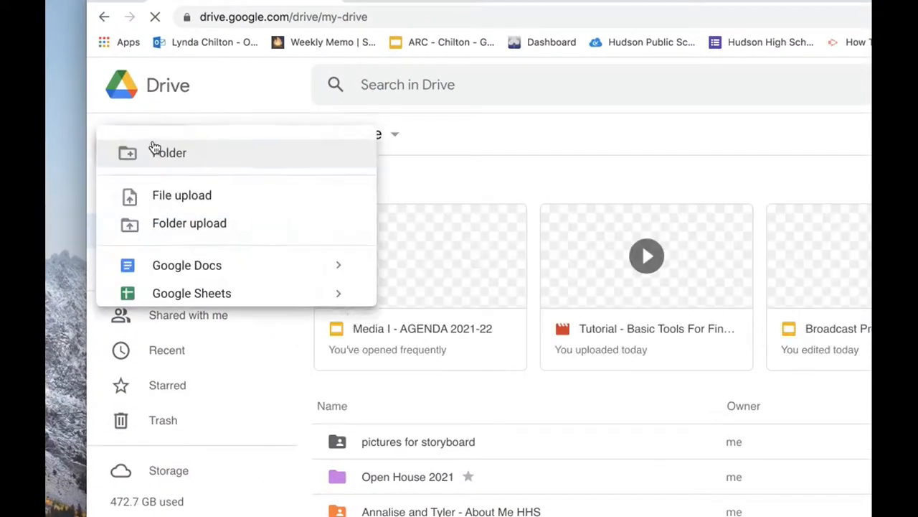
pyautogui.click(210, 194)
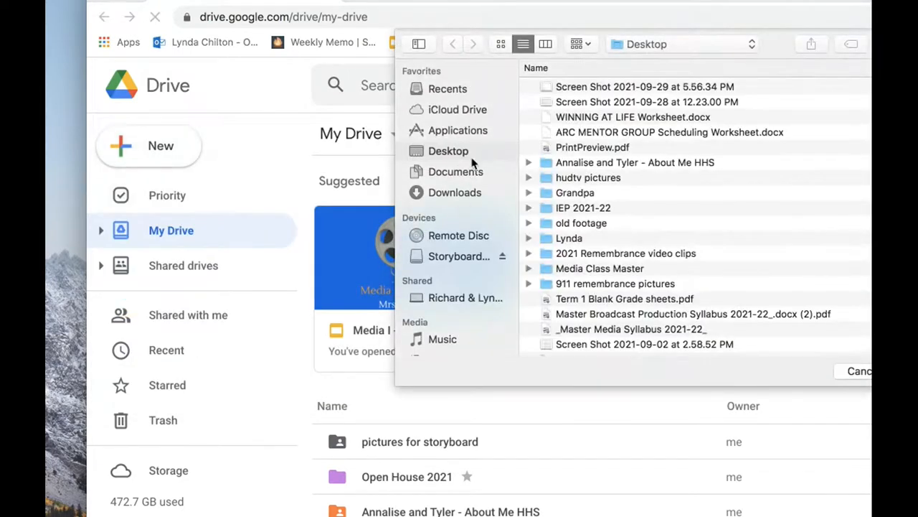
pyautogui.scroll(-5, 440, 258)
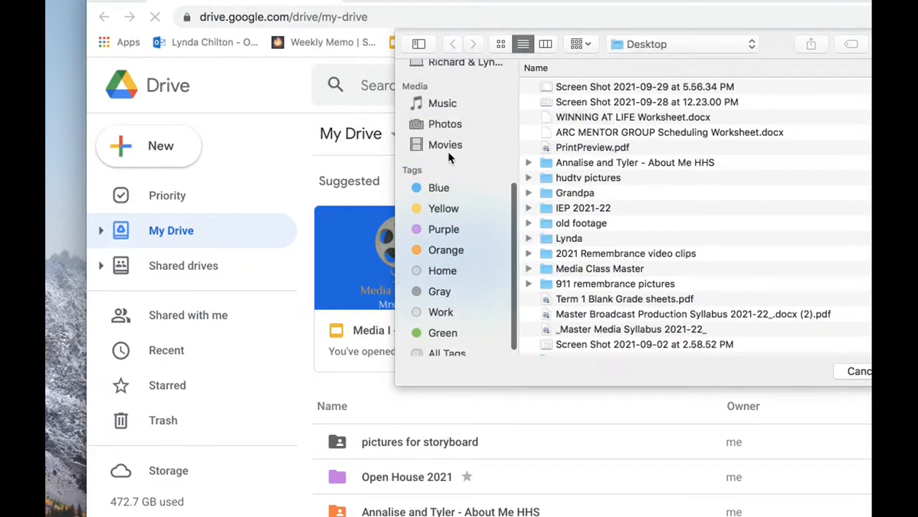
pyautogui.click(444, 146)
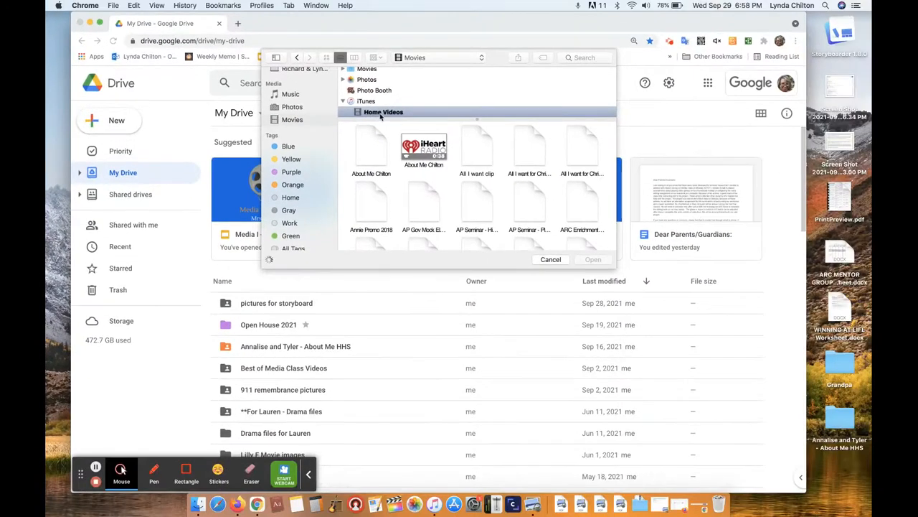
pyautogui.click(424, 147)
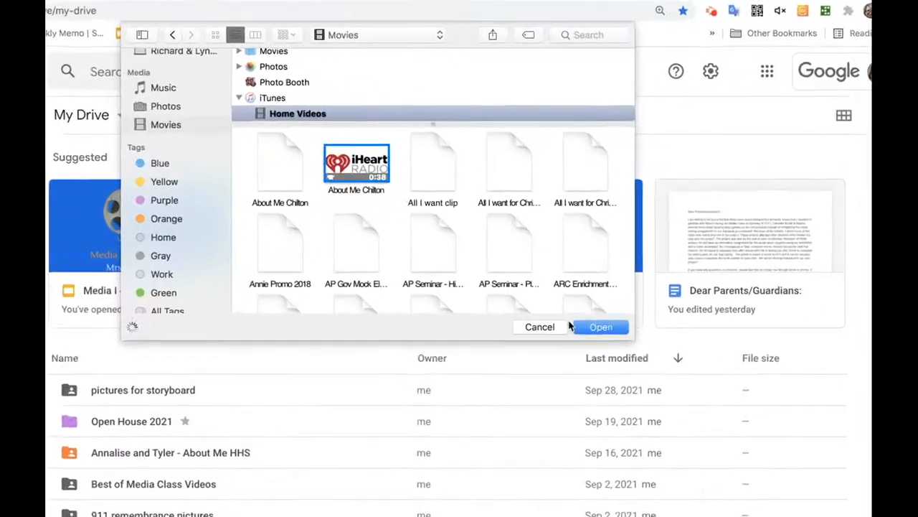
pyautogui.click(593, 259)
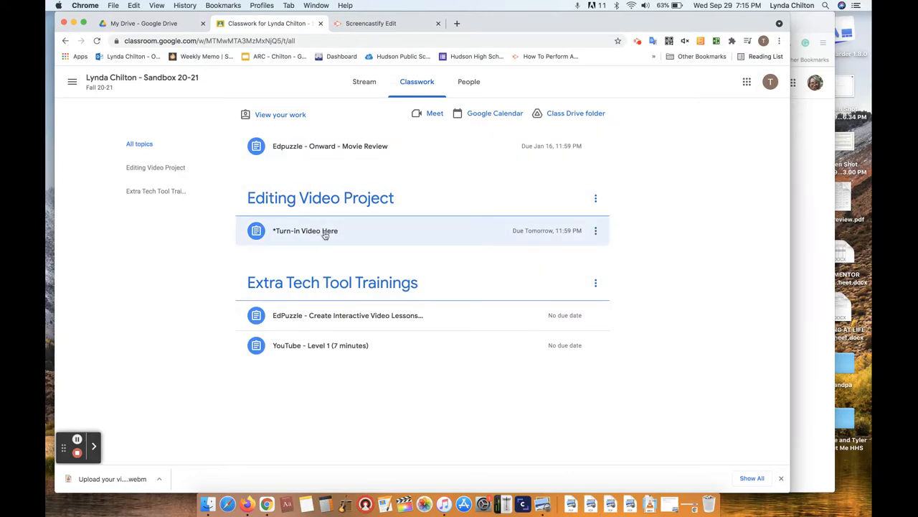
# - Open the *Turn-in Video Here assignment and attach the video whose name starts with 9a8635951daf4dabb from My Drive
pyautogui.click(314, 234)
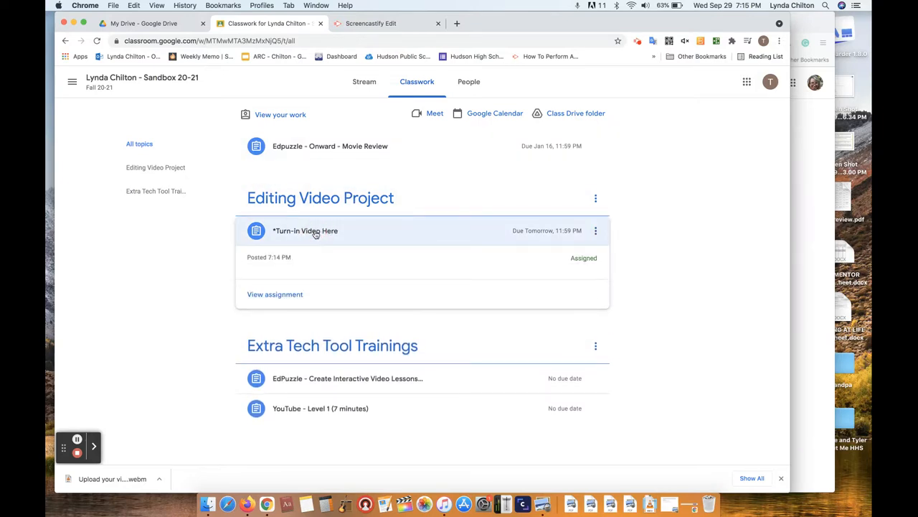
pyautogui.click(239, 352)
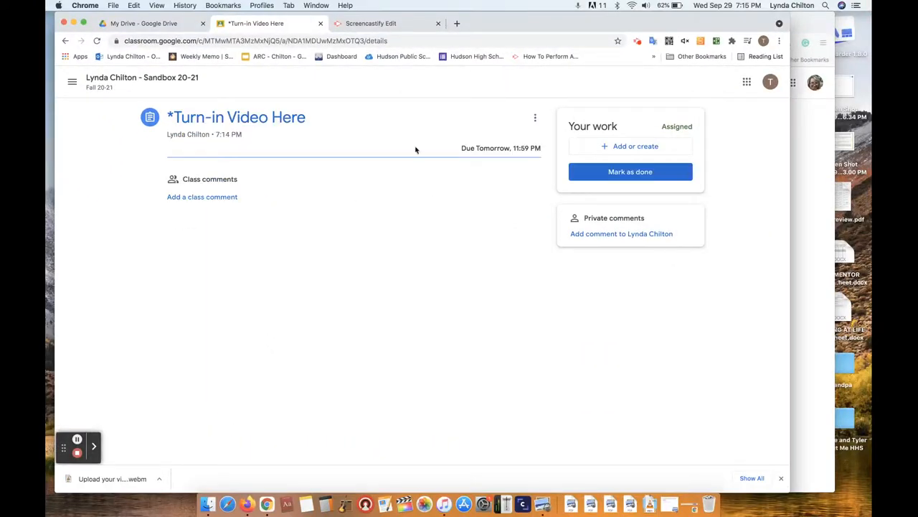
pyautogui.click(637, 147)
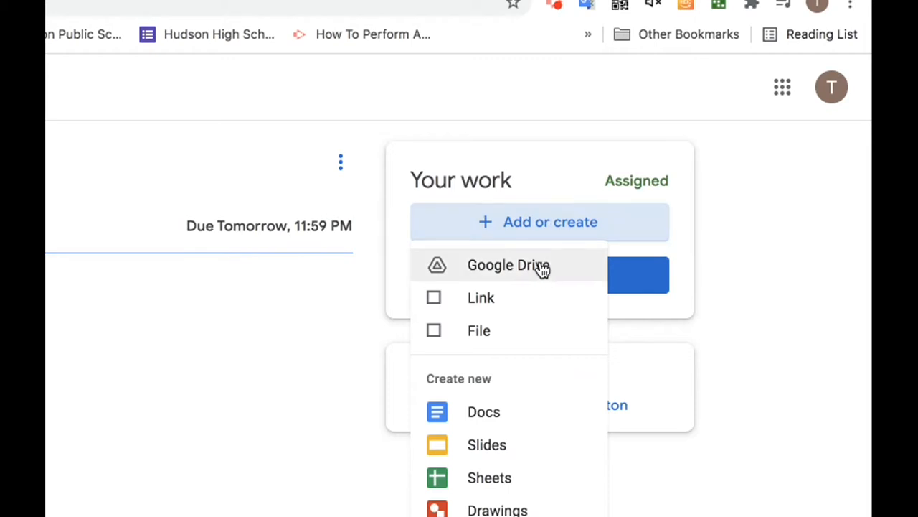
pyautogui.click(545, 267)
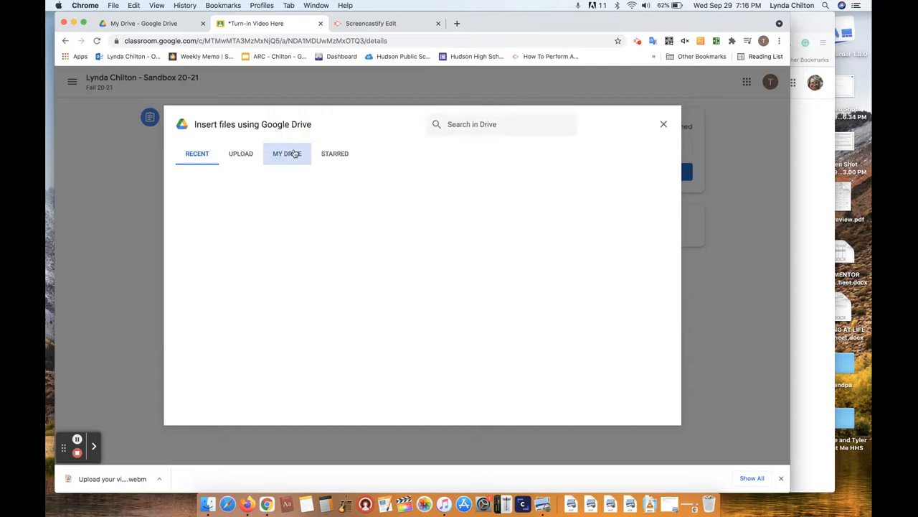
pyautogui.click(294, 154)
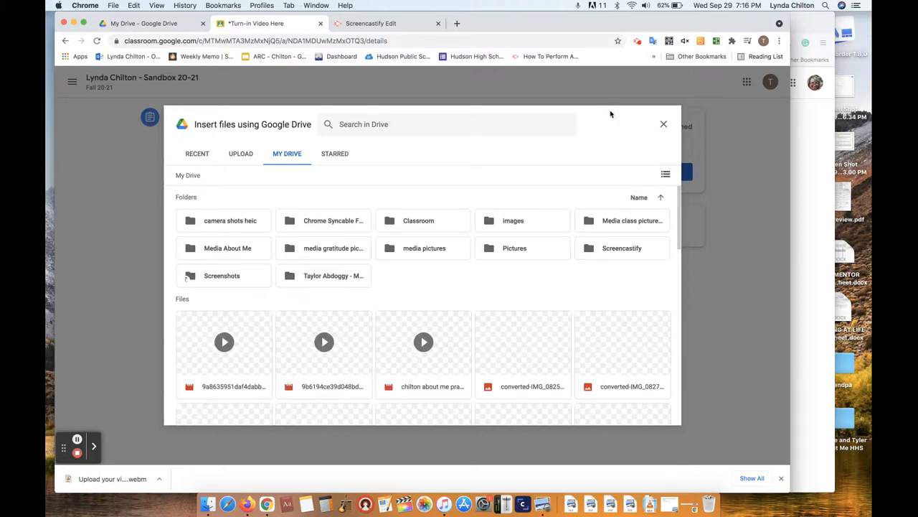
pyautogui.click(261, 337)
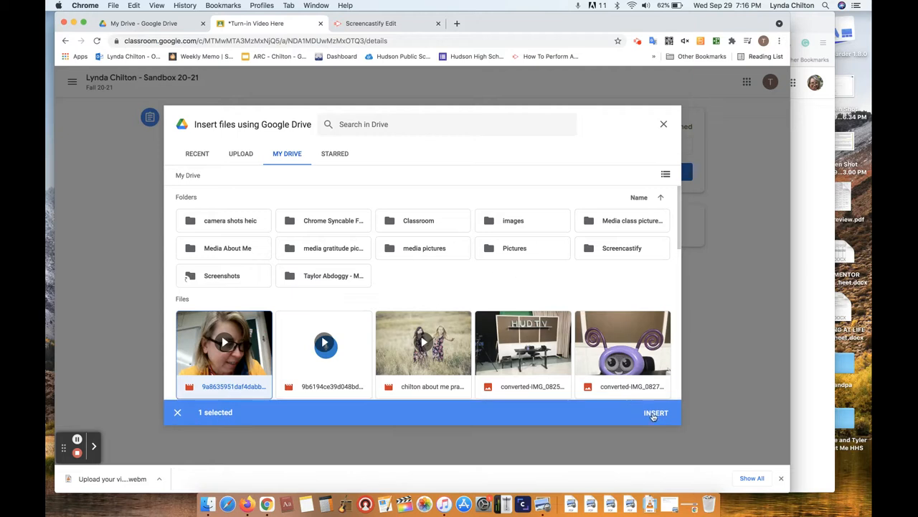
pyautogui.click(654, 414)
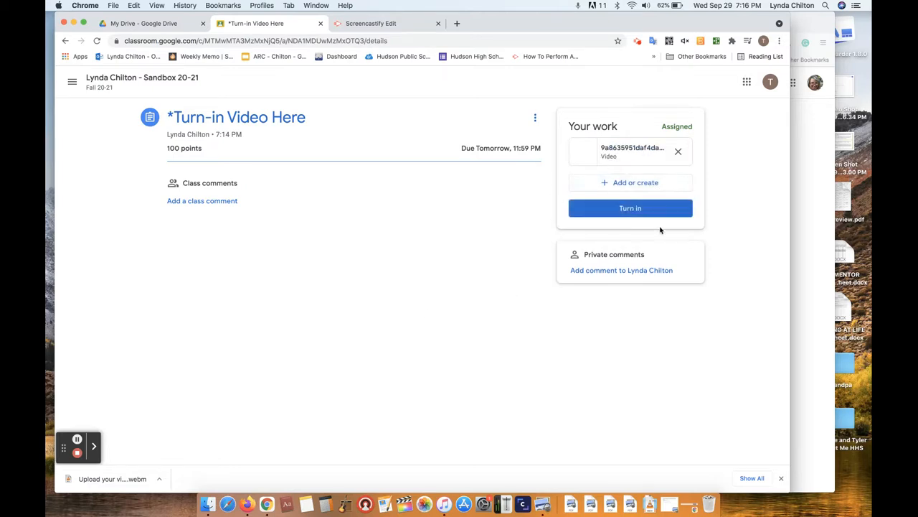
# - Turn in the *Turn-in Video Here assignment with its attached video and confirm the submission
pyautogui.click(632, 208)
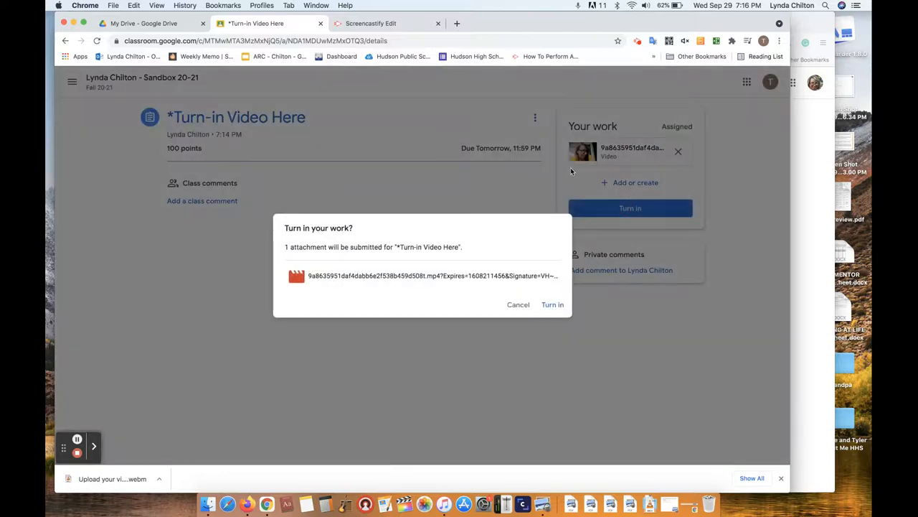
pyautogui.click(553, 305)
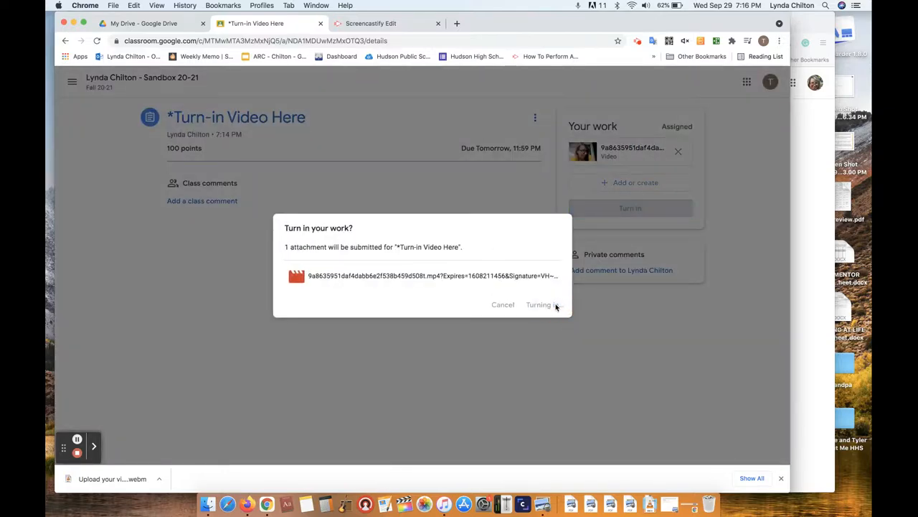